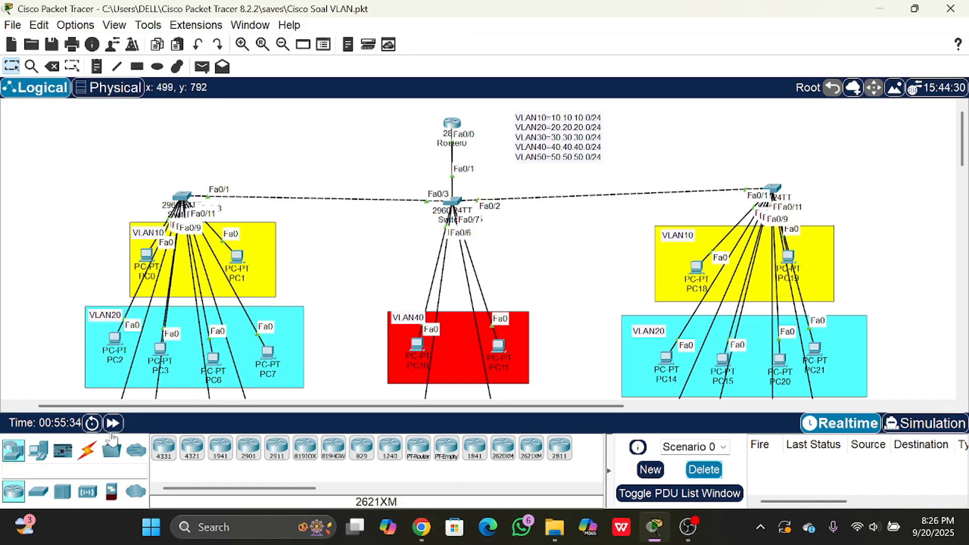
left_click(87, 449)
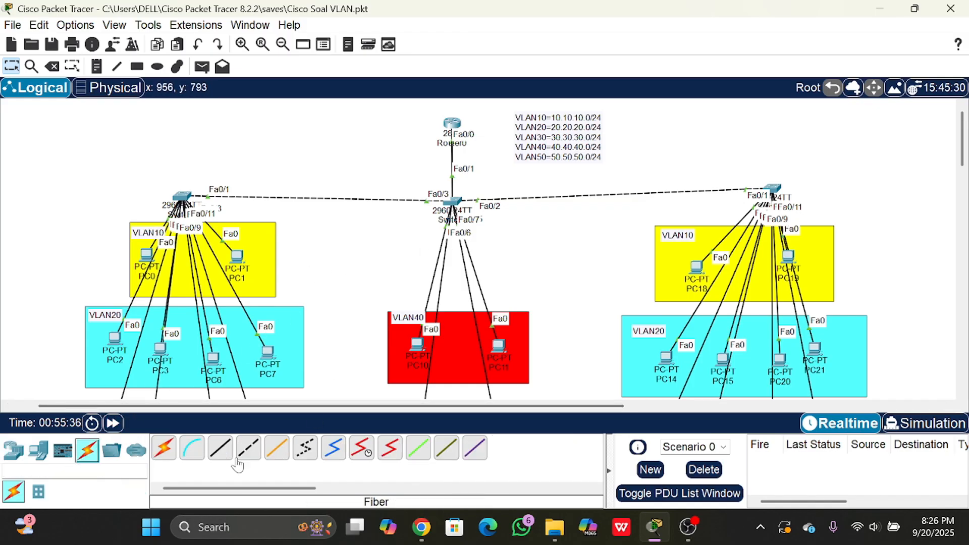
left_click(192, 454)
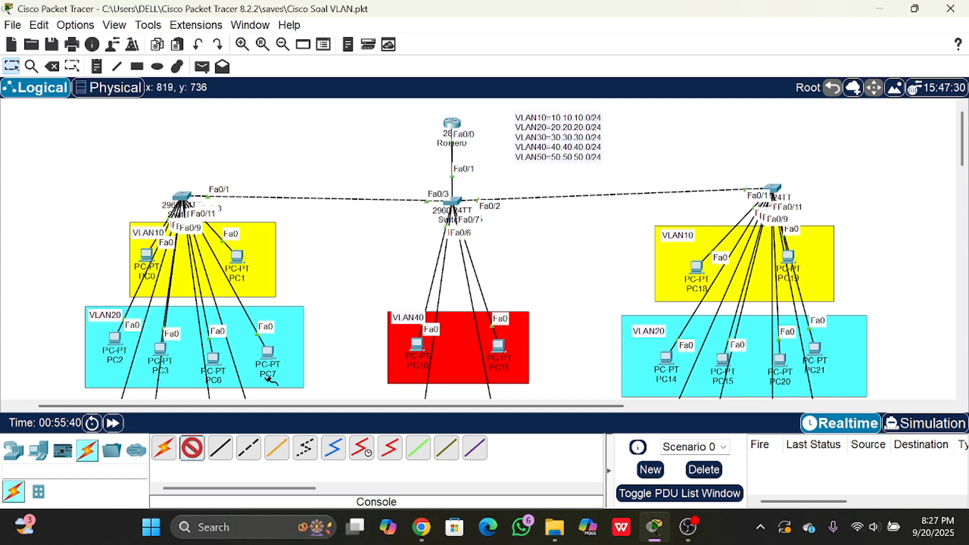
left_click(202, 447)
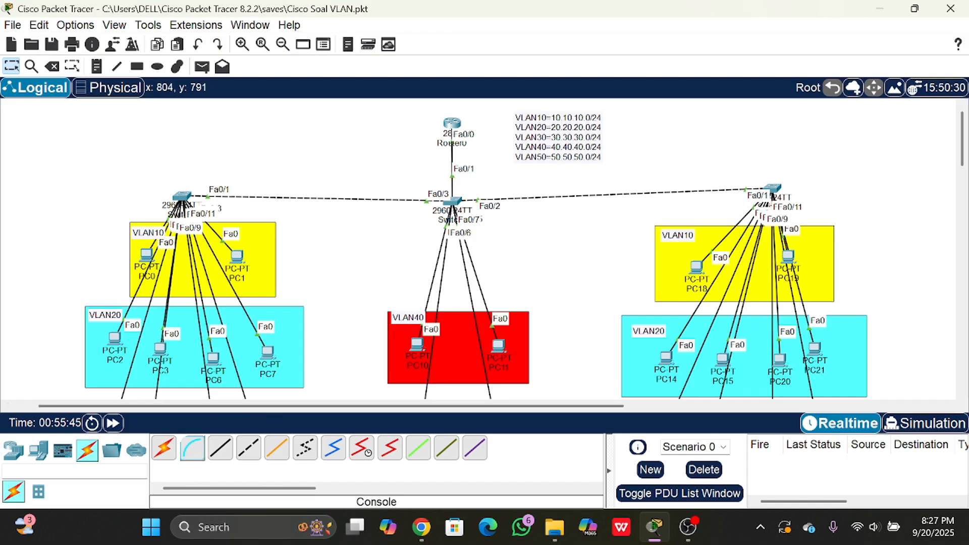
- Add a PC end device to the empty area of the topology between the VLAN10 switch and Router0
left_click(13, 449)
left_click(38, 449)
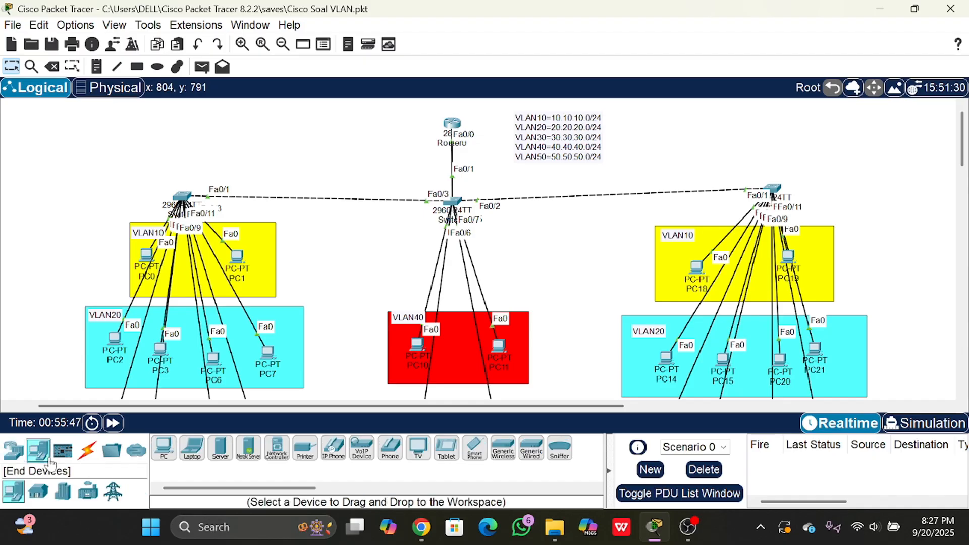
left_click(164, 447)
left_click(302, 159)
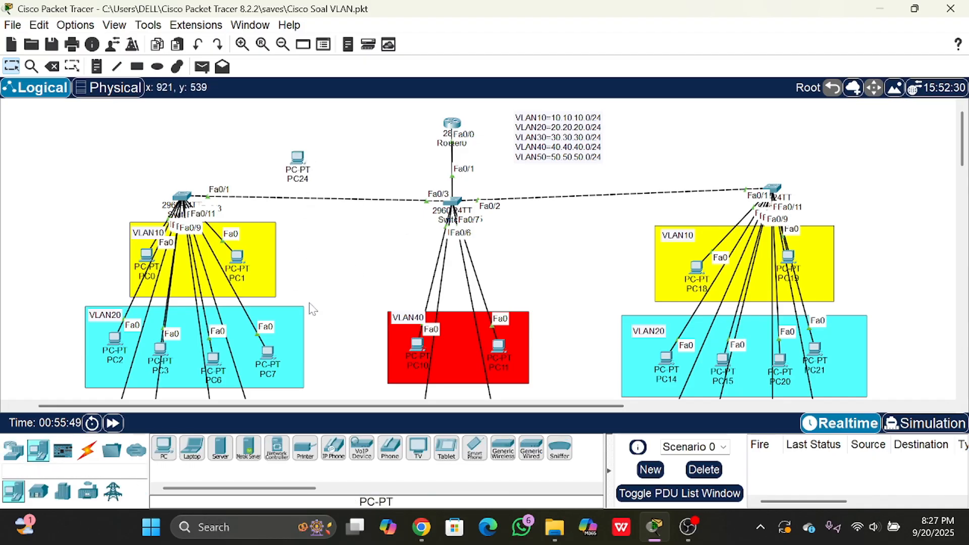
- Connect Router0's Console port to PC24's RS 232 port with a console cable and move PC24 closer to the router
left_click(87, 449)
left_click(191, 449)
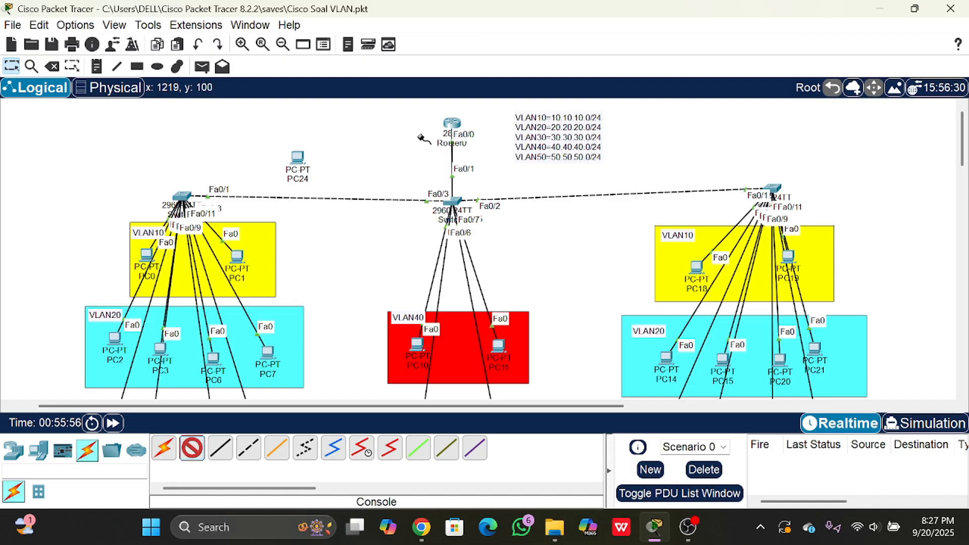
left_click(452, 123)
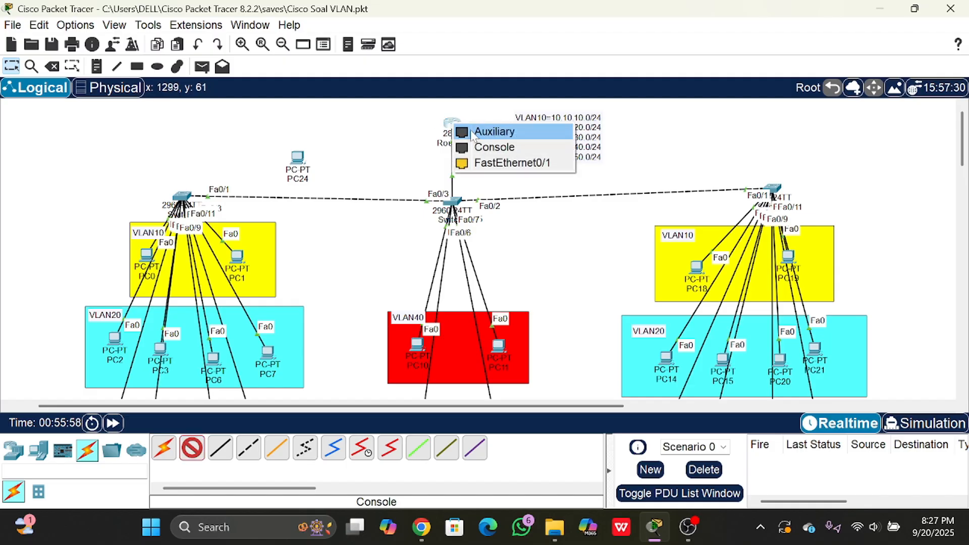
left_click(494, 147)
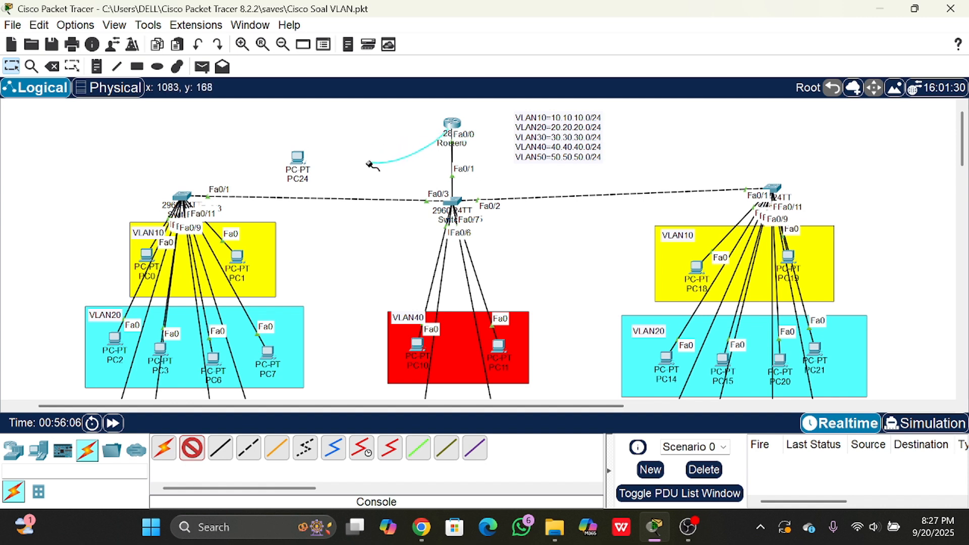
left_click(334, 170)
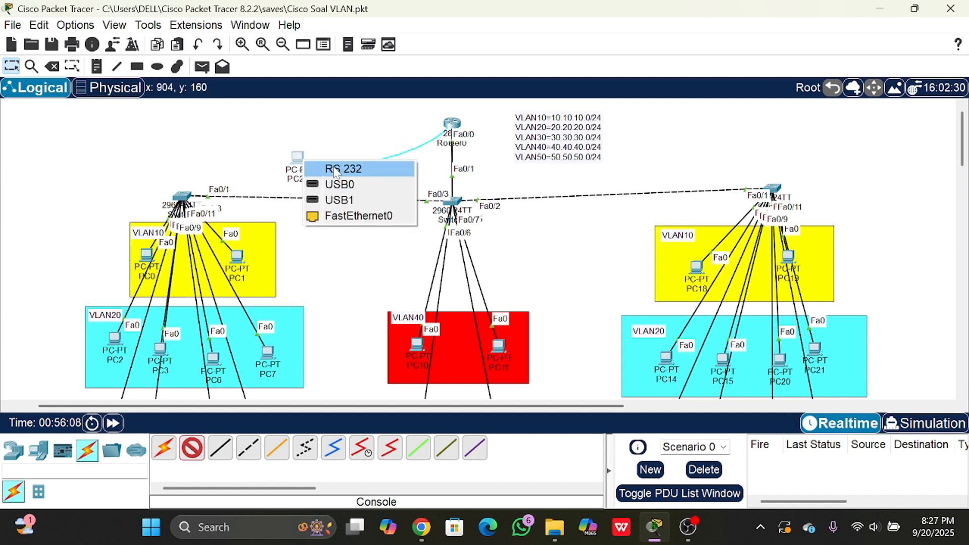
left_click(371, 177)
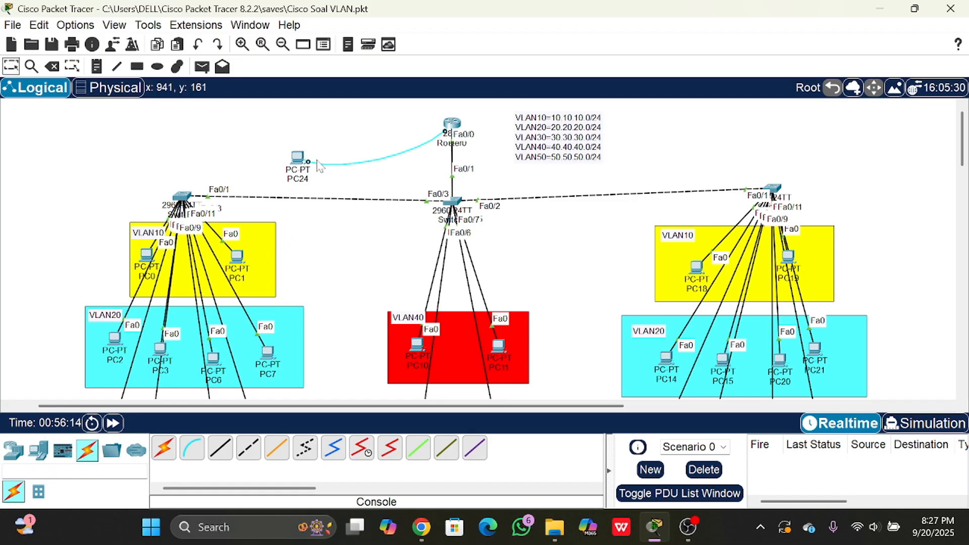
left_click_drag(299, 158, 327, 160)
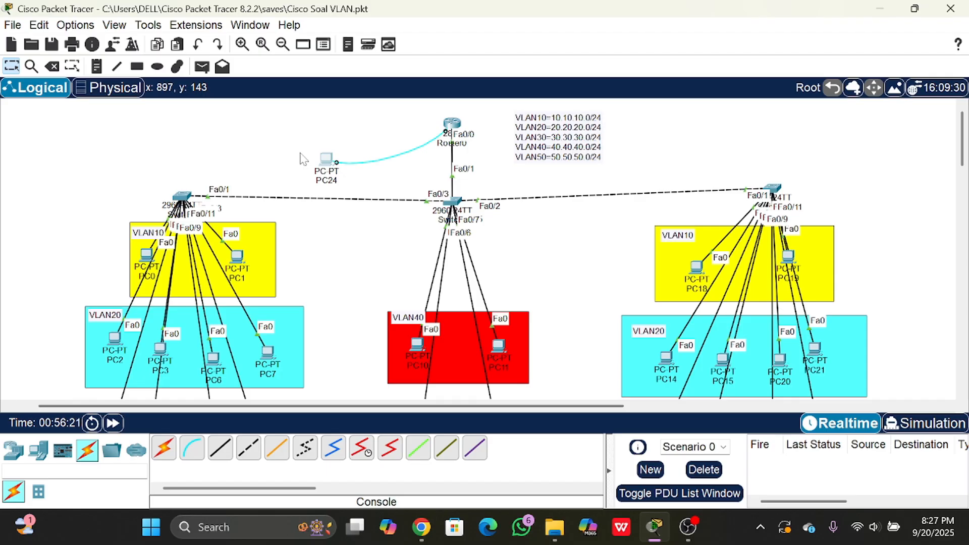
left_click_drag(327, 159, 348, 161)
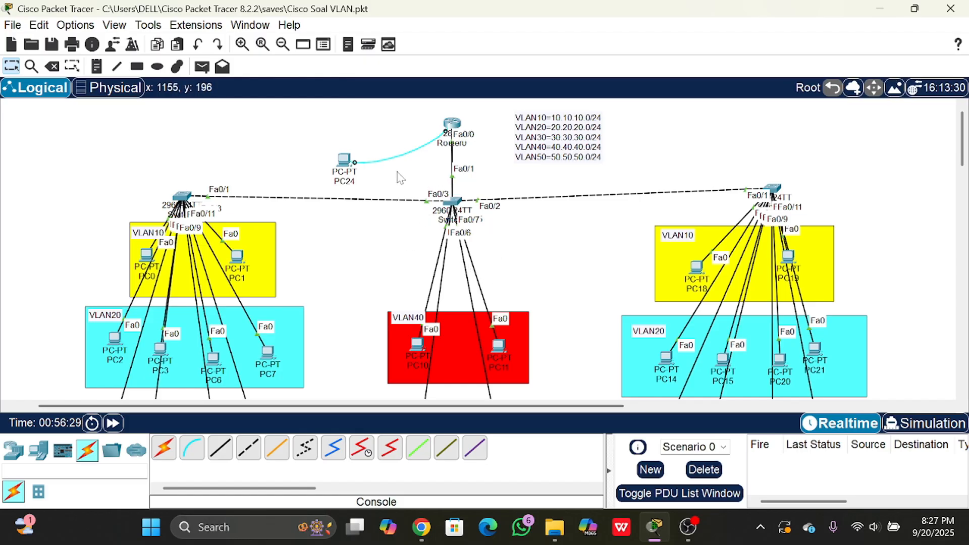
- Open Router0's command line interface directly and bring up its user prompt, then return to the topology
left_click(452, 122)
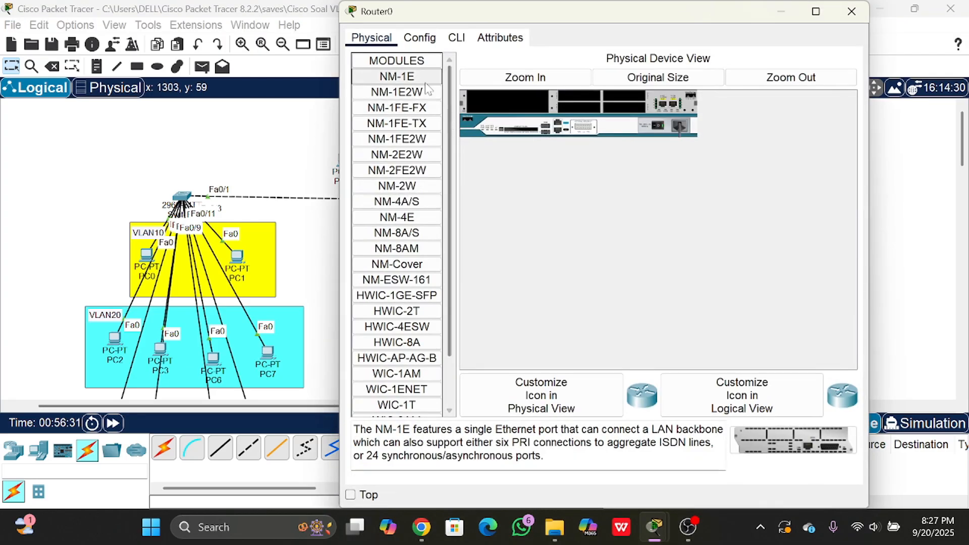
left_click(456, 39)
left_click(435, 429)
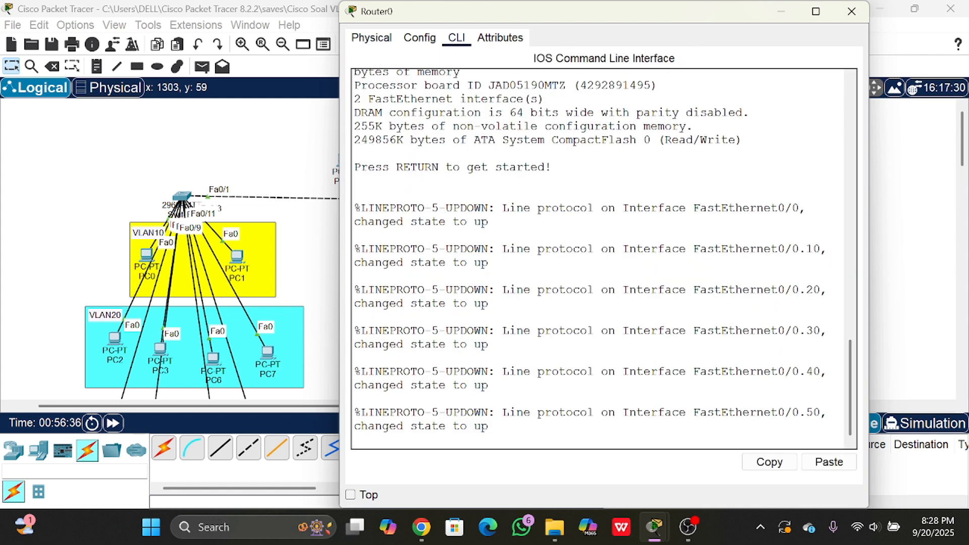
key("Return")
key("Return")
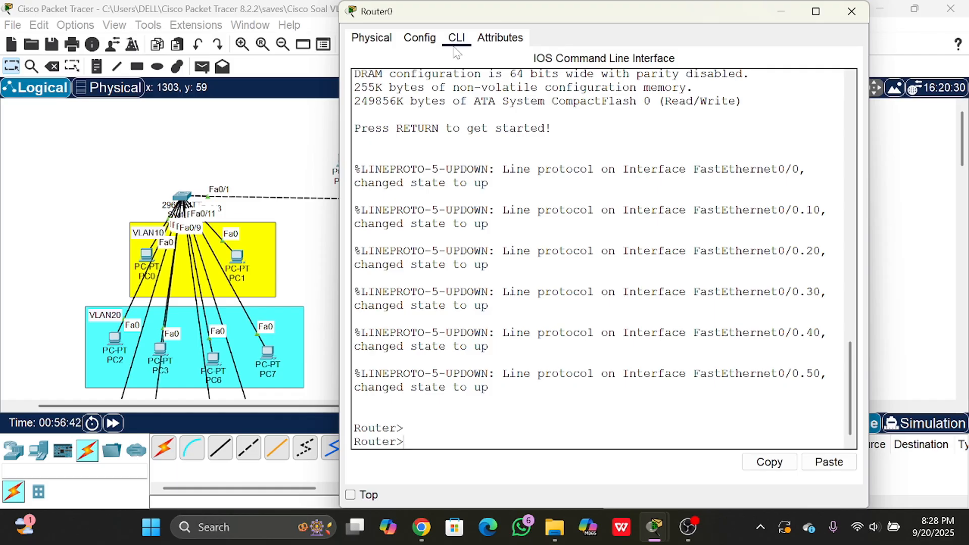
left_click_drag(527, 12, 537, 21)
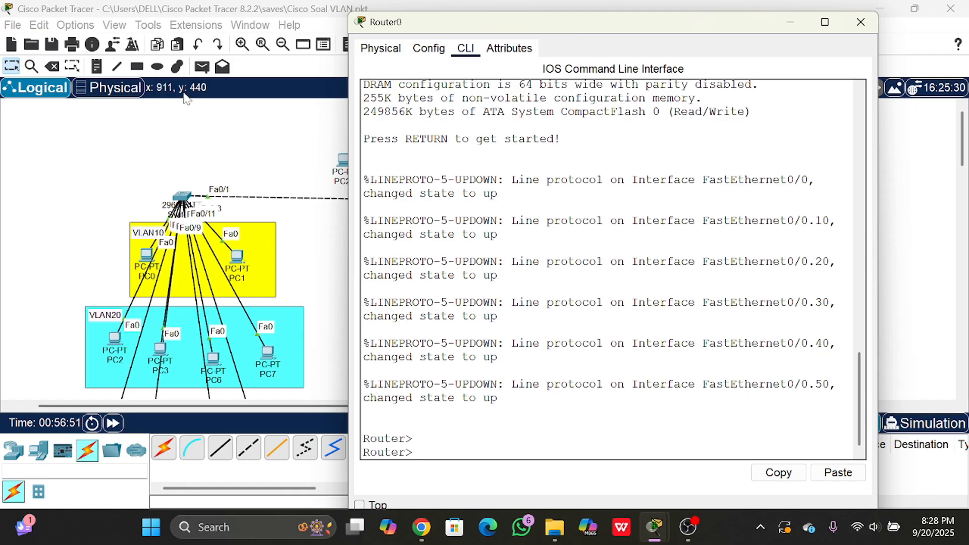
left_click(213, 137)
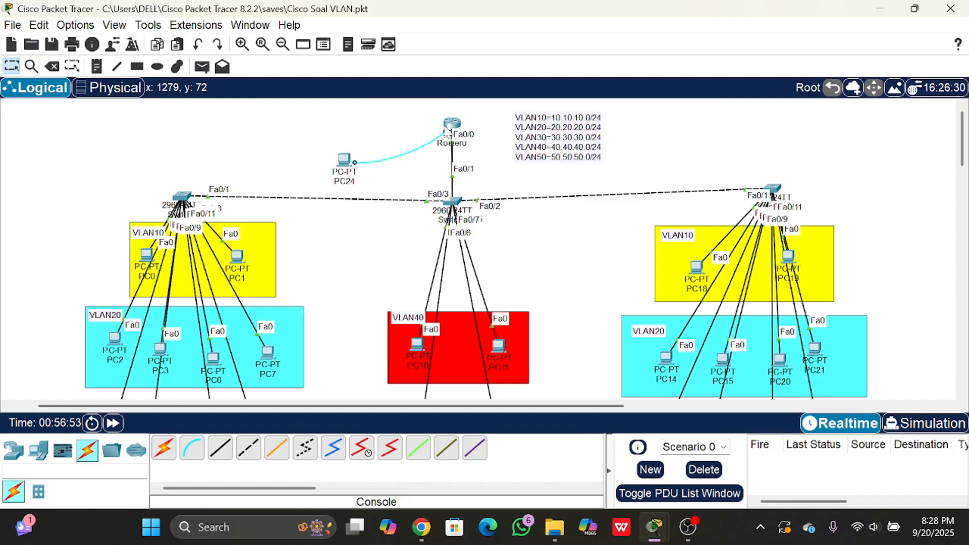
mouse_move(447, 130)
left_click(451, 125)
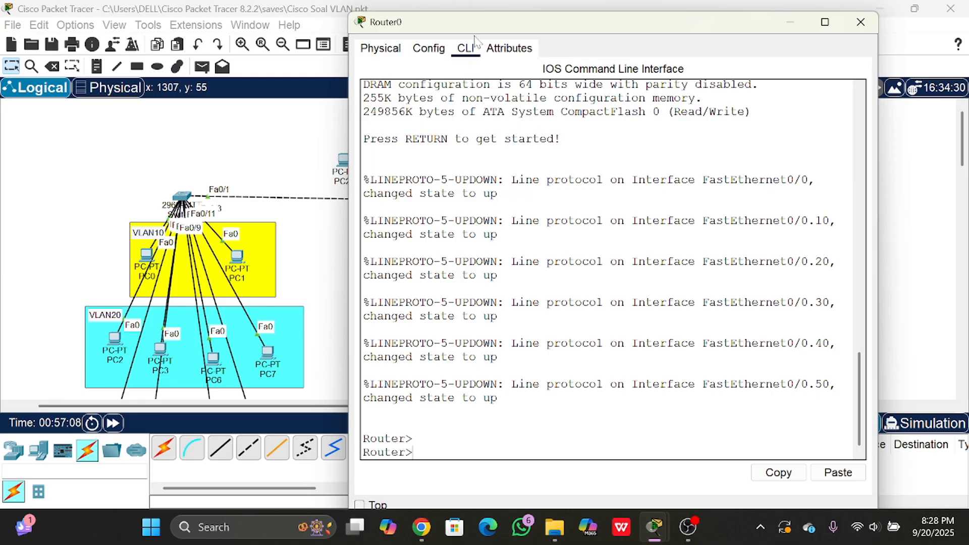
left_click(291, 132)
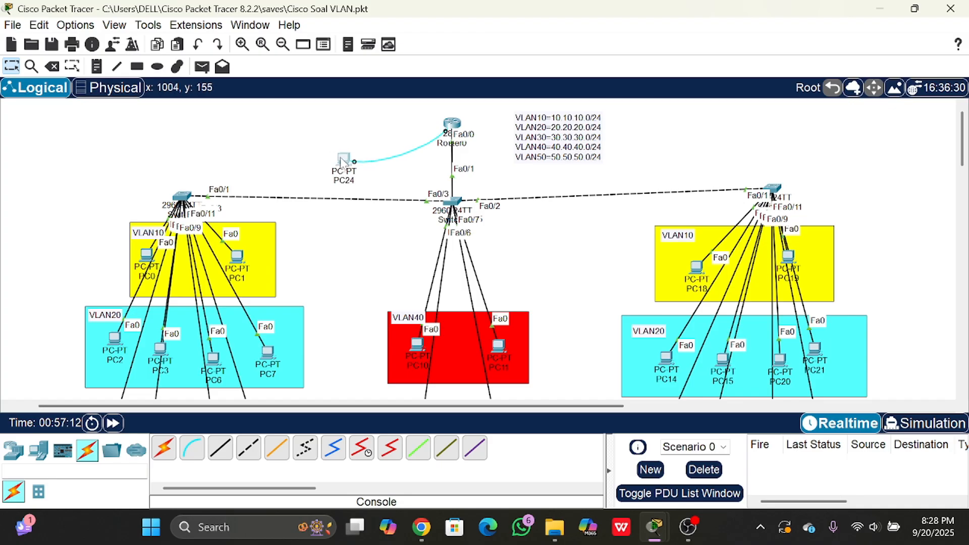
- Start a terminal session on PC24 with the default port settings at 9600 bits per second and bring up the router's prompt
left_click(343, 161)
left_click(459, 44)
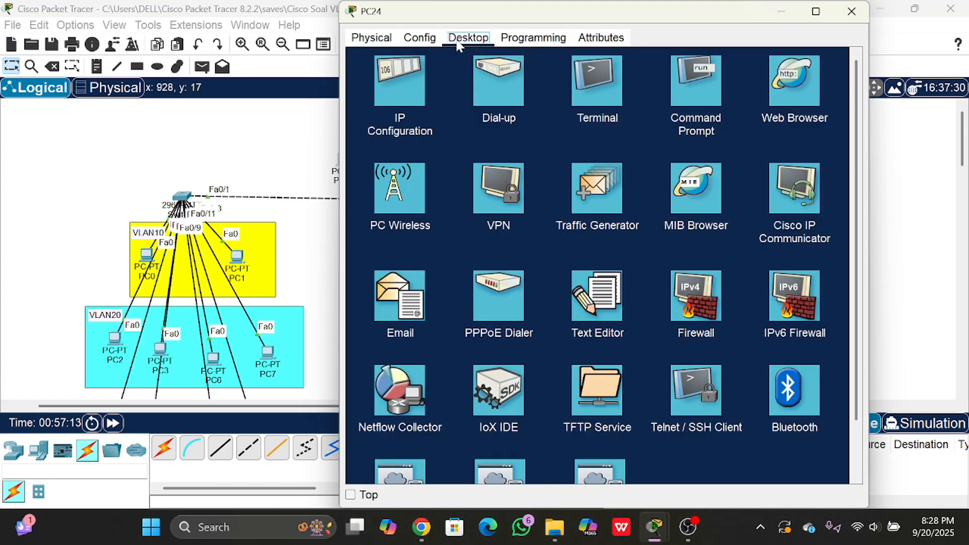
left_click(617, 97)
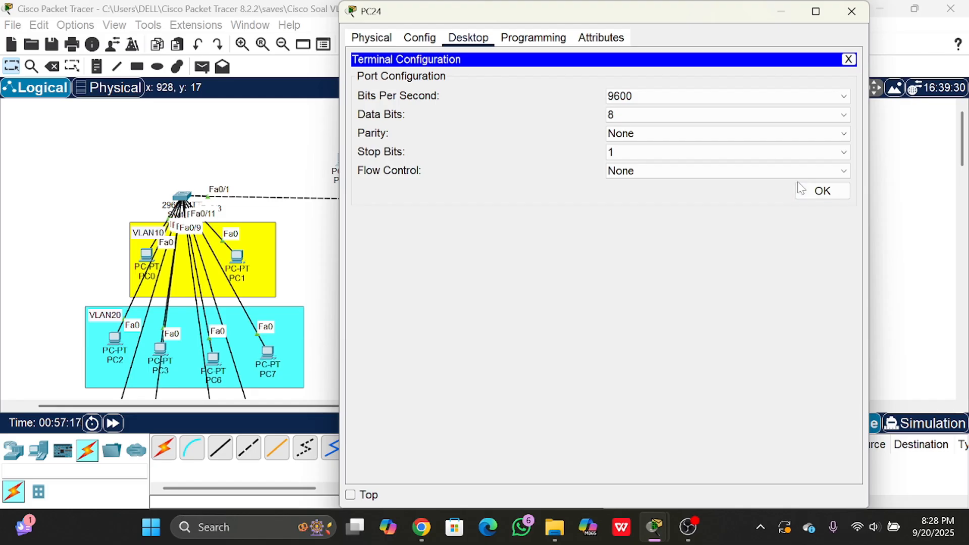
left_click(822, 191)
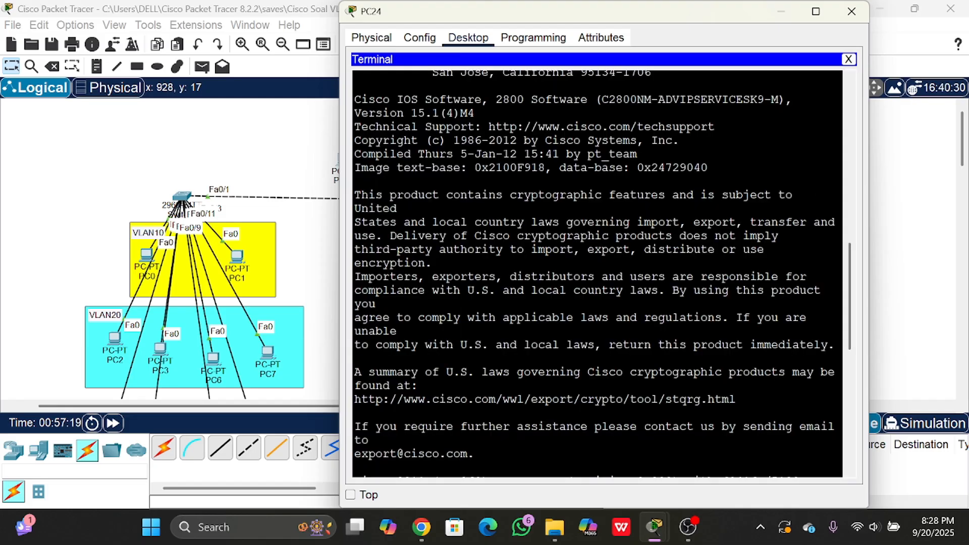
key("Return")
key("Return")
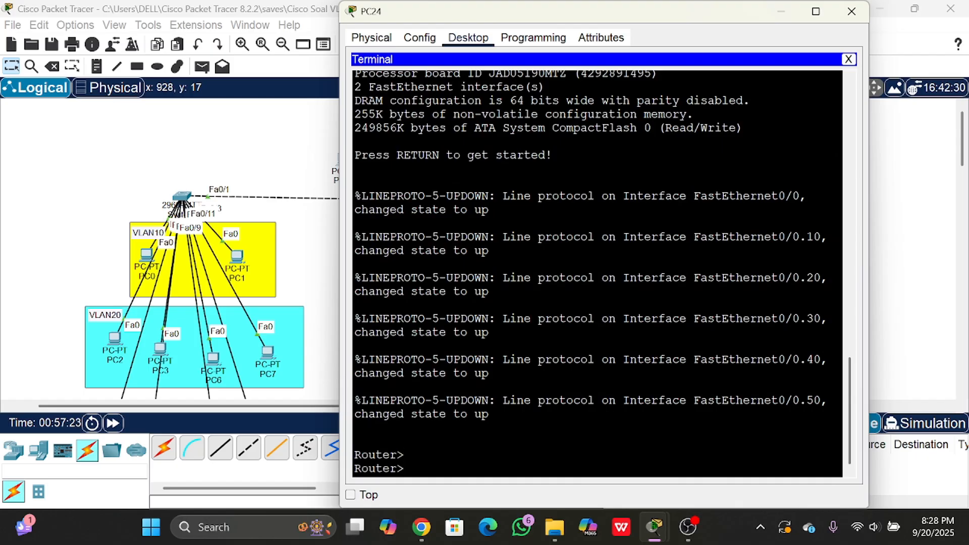
key("Return")
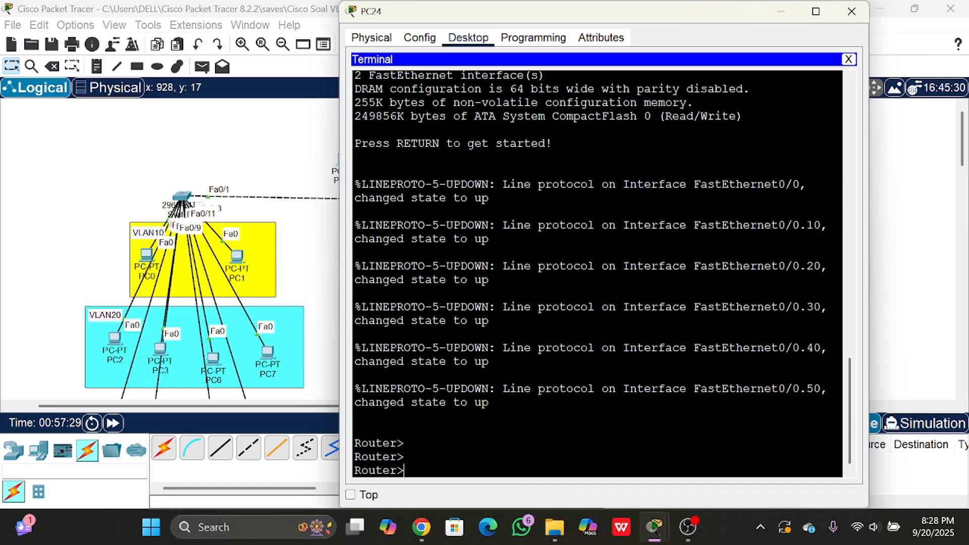
left_click_drag(511, 11, 613, 45)
- Examine the topology from PC24 and Router0 down through the central switch to PC12 in VLAN50
mouse_move(344, 157)
left_mouse_down()
mouse_move(332, 161)
mouse_move(359, 152)
mouse_move(334, 167)
mouse_move(358, 184)
mouse_move(331, 145)
mouse_move(312, 147)
mouse_move(335, 164)
mouse_move(346, 150)
mouse_move(342, 164)
left_mouse_up()
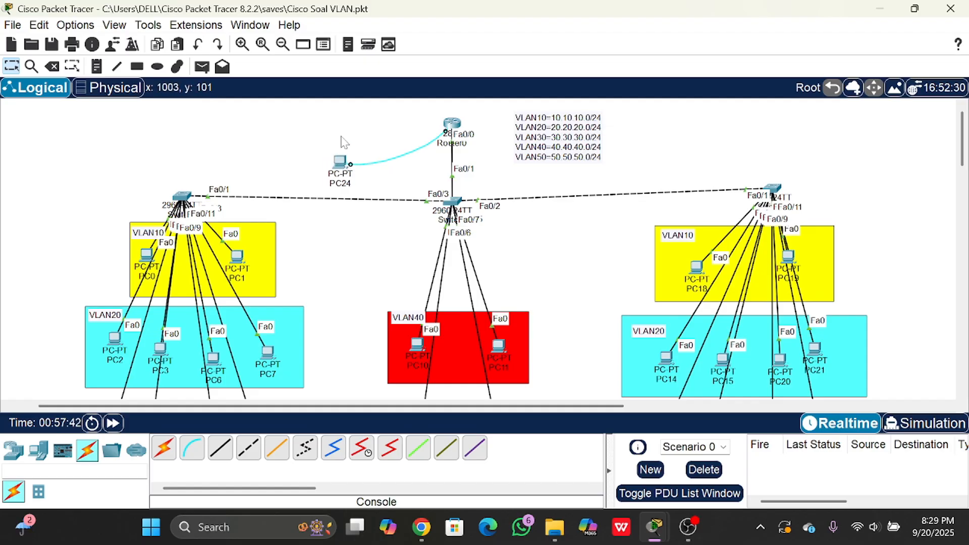
left_click_drag(294, 131, 381, 186)
left_click(359, 176)
mouse_move(347, 165)
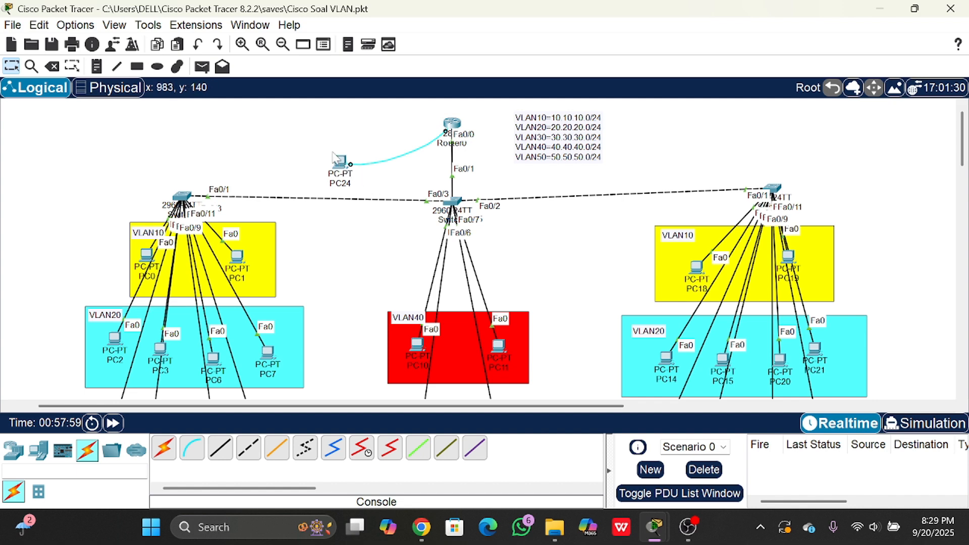
scroll(380, 191, "down", 4)
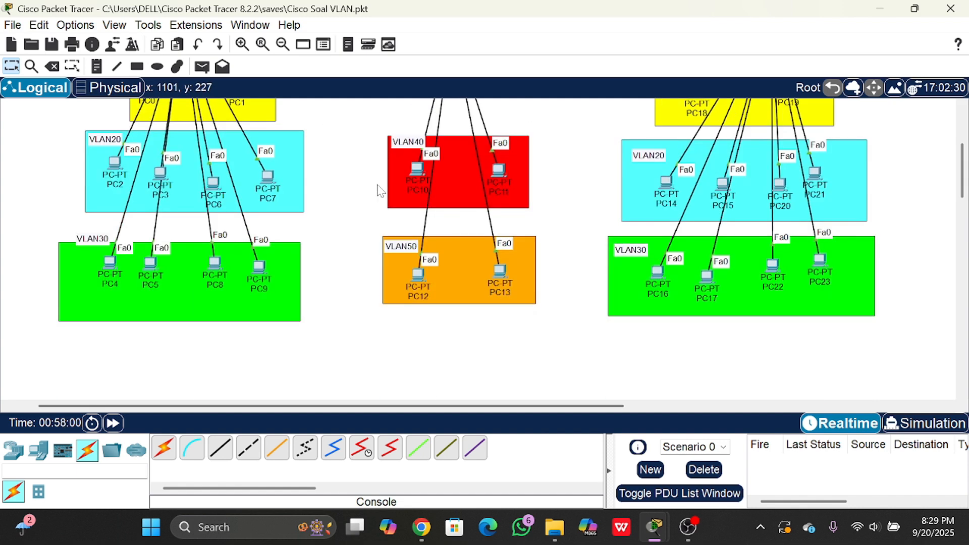
left_click_drag(421, 274, 415, 271)
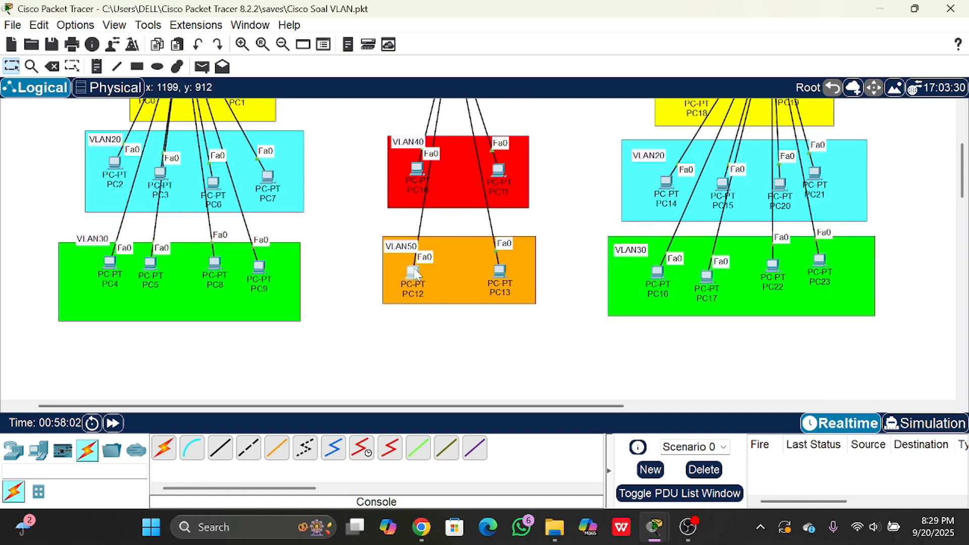
scroll(343, 222, "up", 3)
scroll(345, 222, "down", 2)
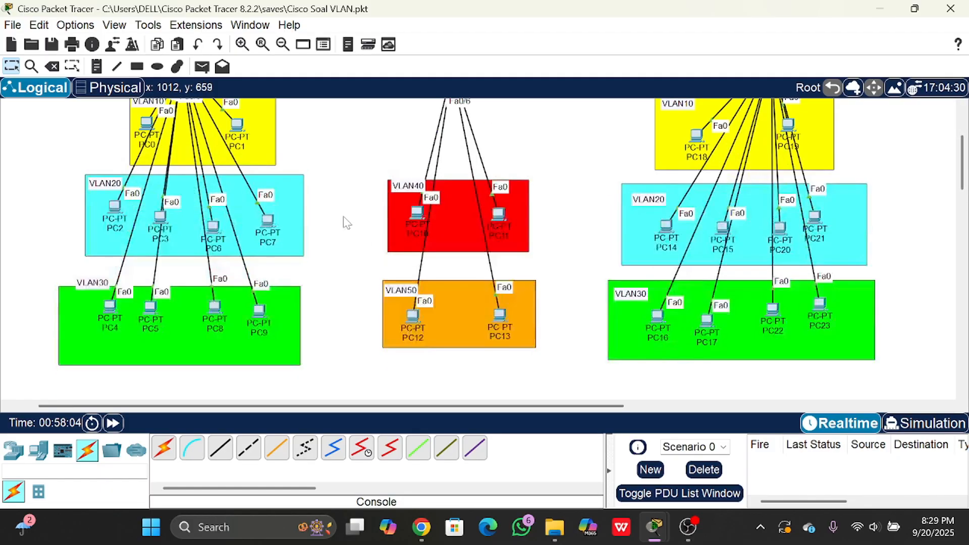
scroll(346, 222, "up", 3)
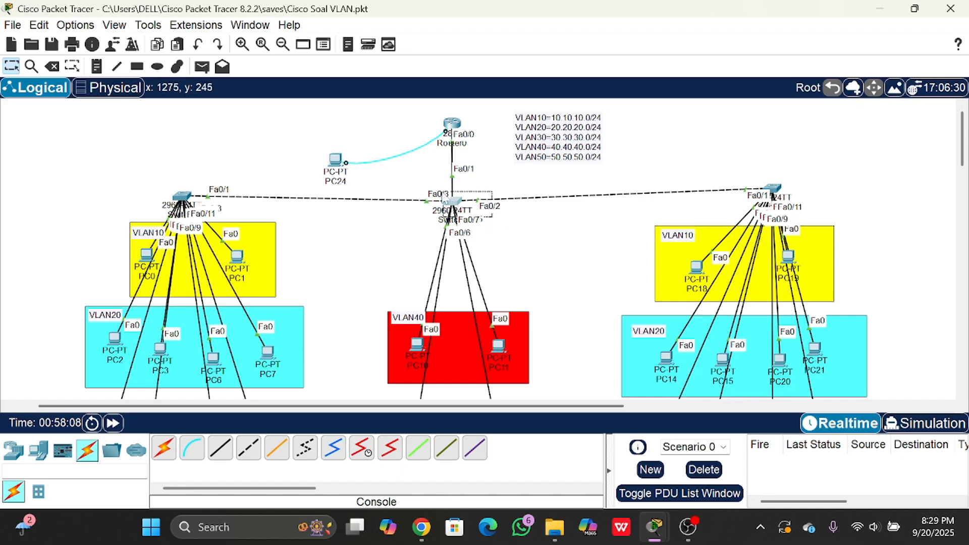
left_click_drag(422, 107, 453, 120)
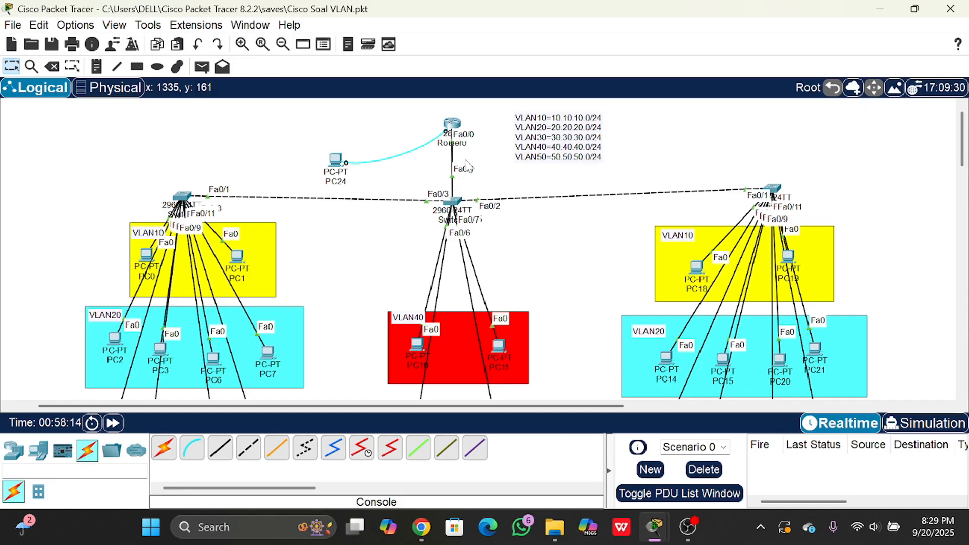
scroll(444, 169, "down", 3)
scroll(404, 171, "up", 3)
scroll(414, 172, "down", 3)
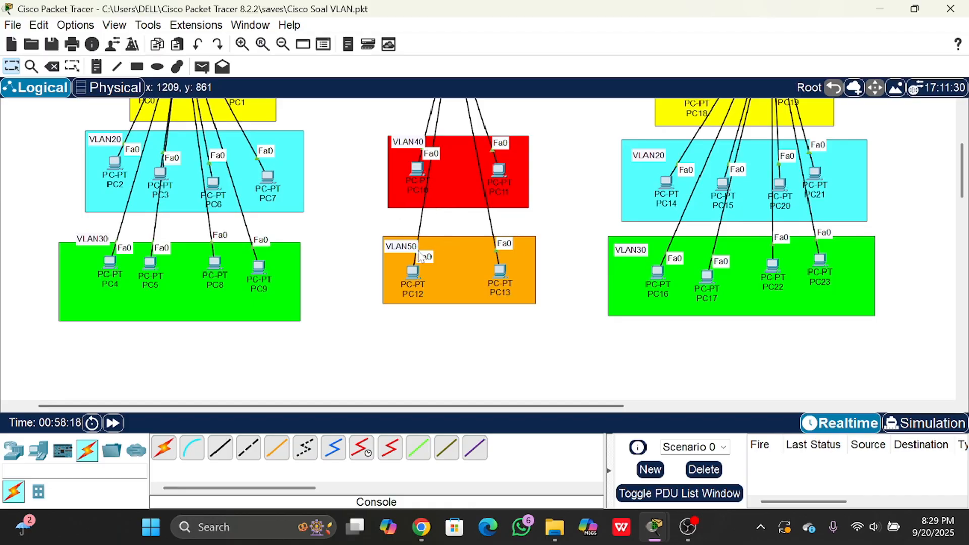
left_click_drag(414, 271, 416, 270)
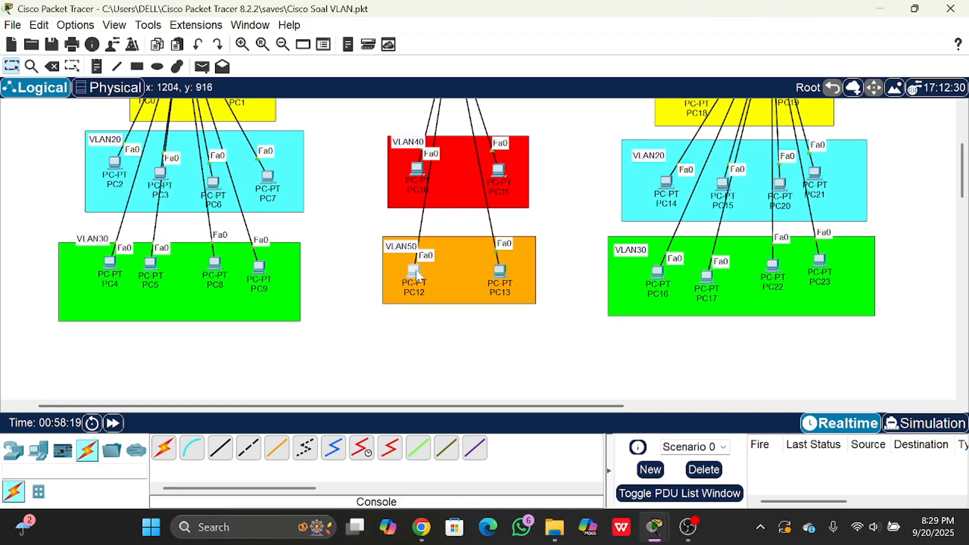
left_click(364, 198)
scroll(411, 272, "up", 2)
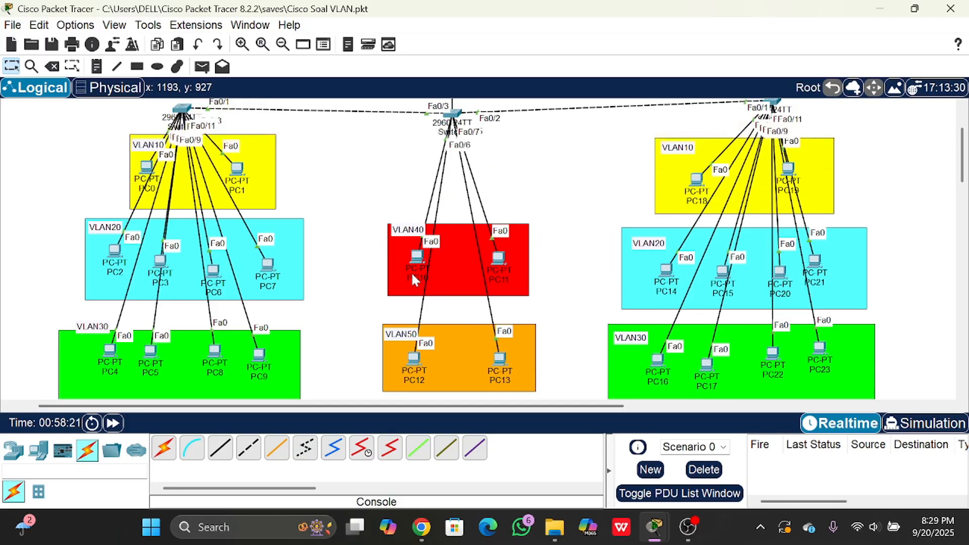
scroll(414, 275, "down", 3)
scroll(418, 267, "up", 2)
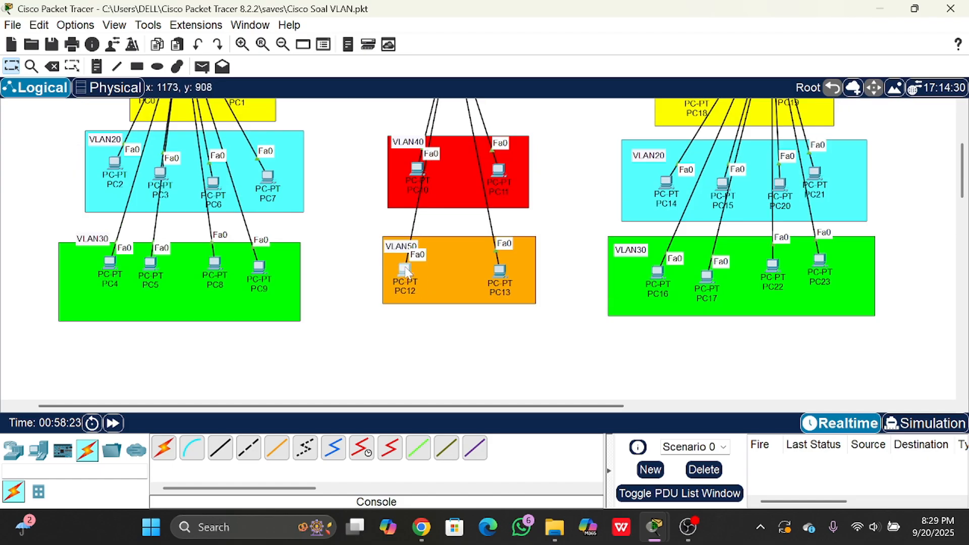
- Open Router0's command line and enter global configuration mode with en and conf t
scroll(378, 253, "up", 3)
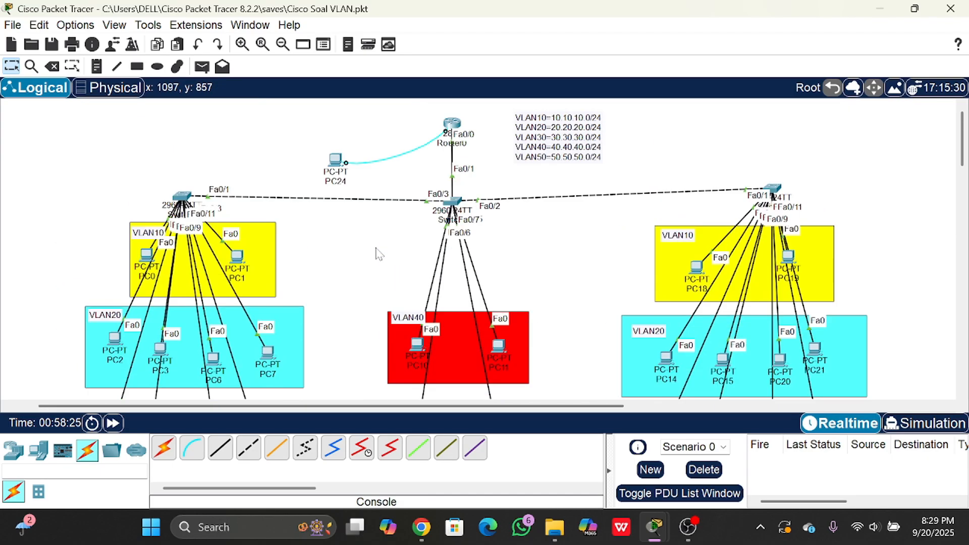
scroll(379, 253, "down", 2)
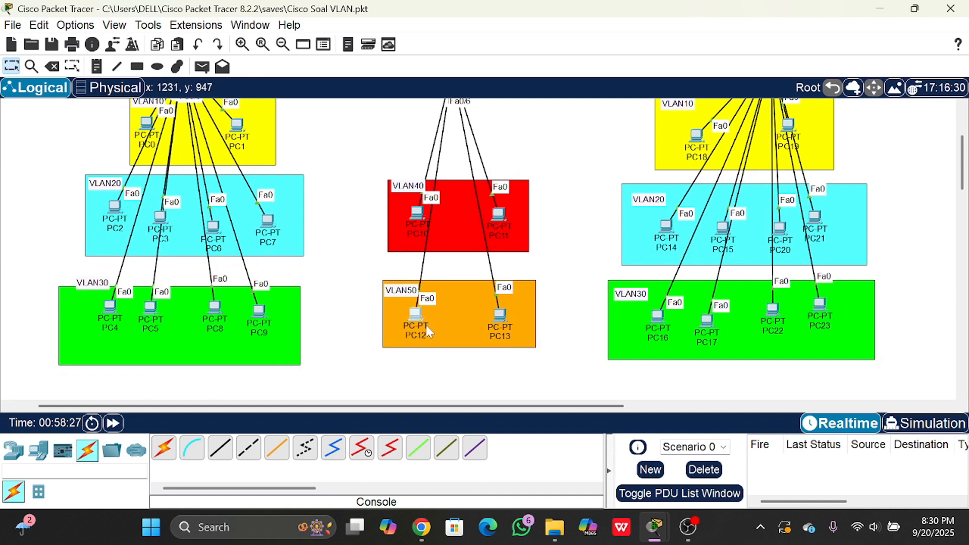
scroll(422, 327, "up", 1)
scroll(421, 327, "up", 2)
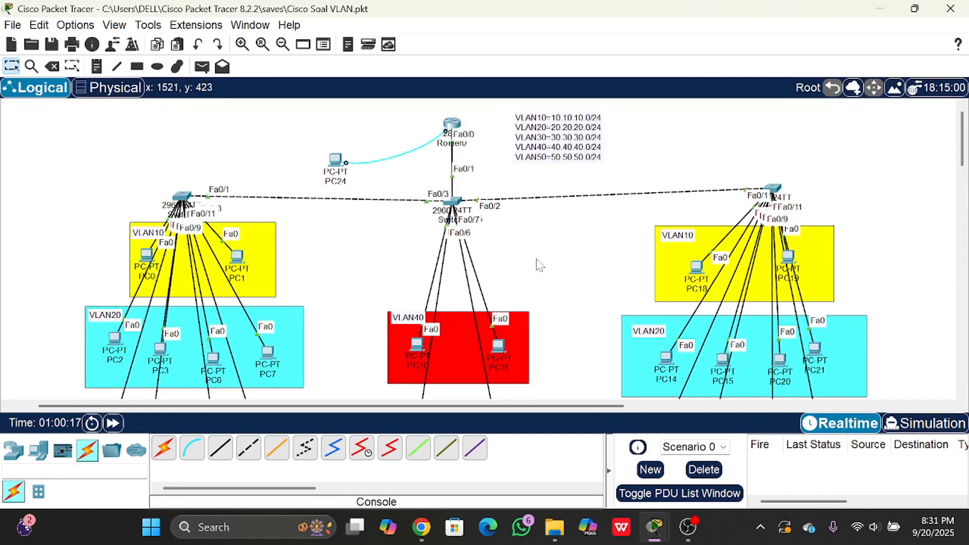
left_click(452, 127)
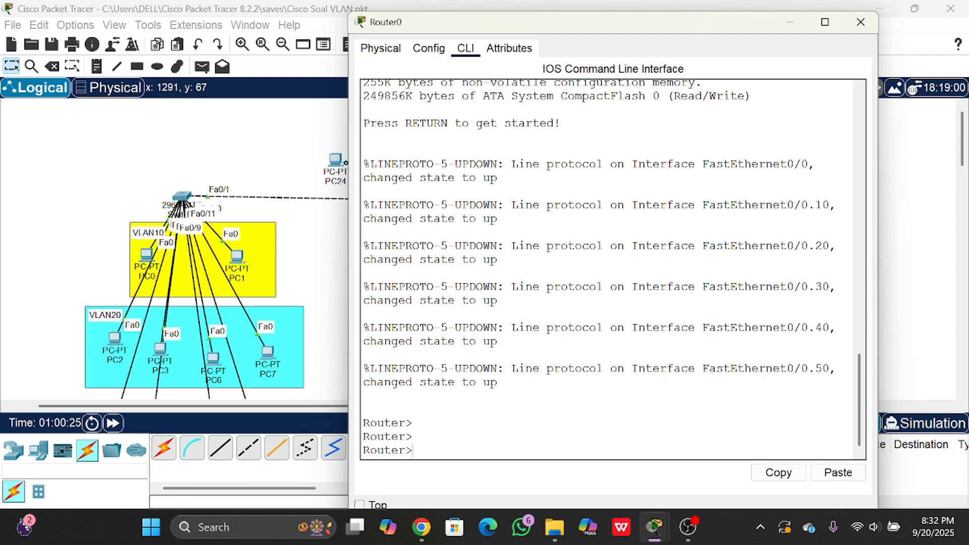
type("en")
key("Return")
type("conf t")
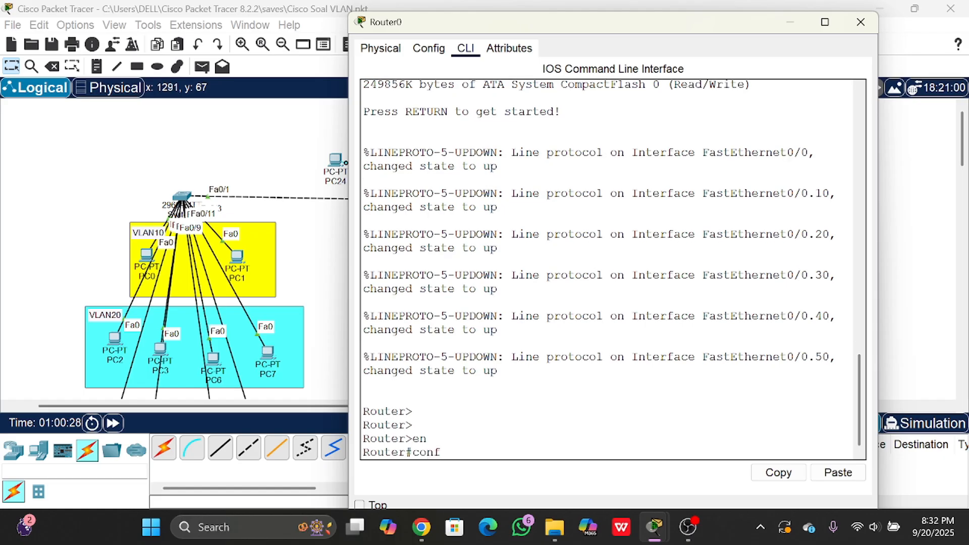
key("Return")
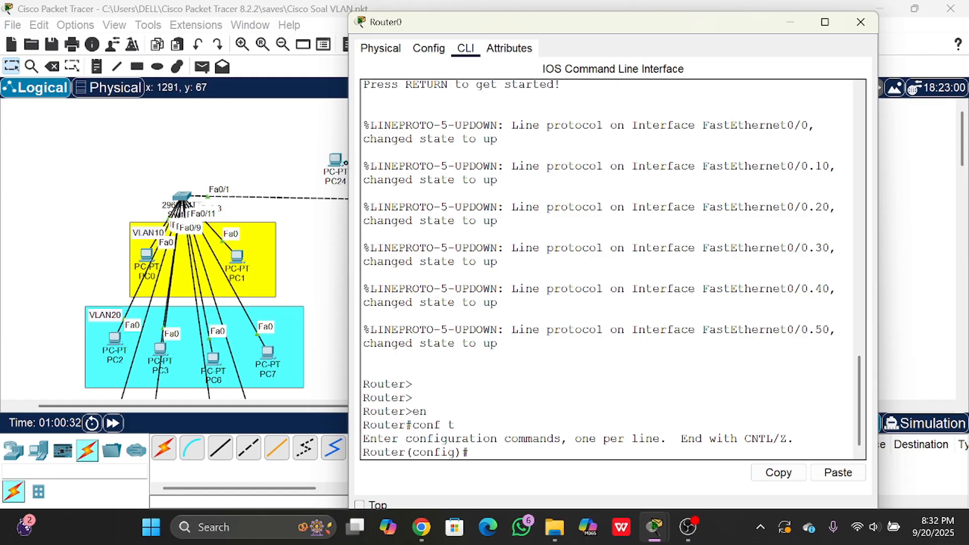
- Query the allowed last line number for line vty 0, and enter configuration of VTY lines 0 to 2
type("line vty 0 ?")
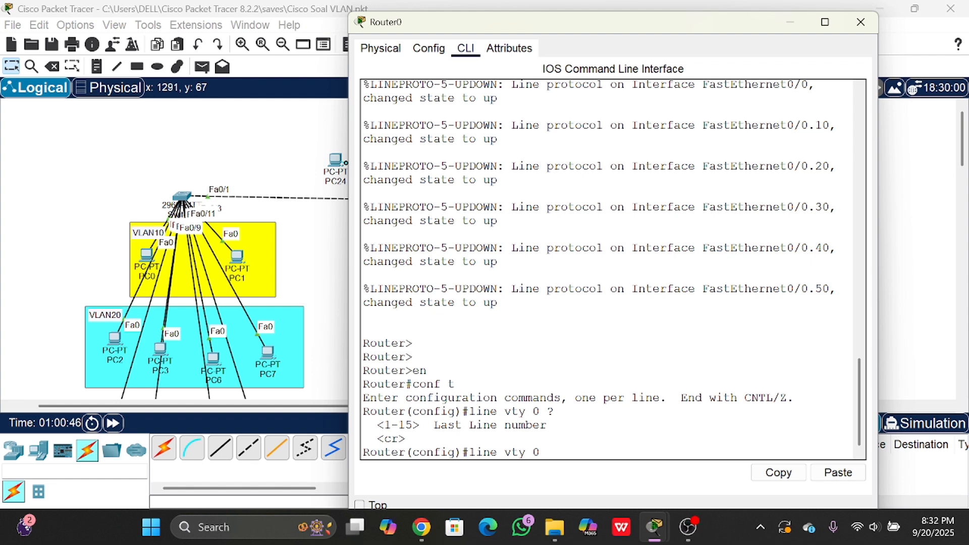
left_click_drag(377, 425, 419, 425)
left_click(413, 425)
left_click(420, 425)
left_click(398, 425)
left_click(384, 426)
left_click(413, 425)
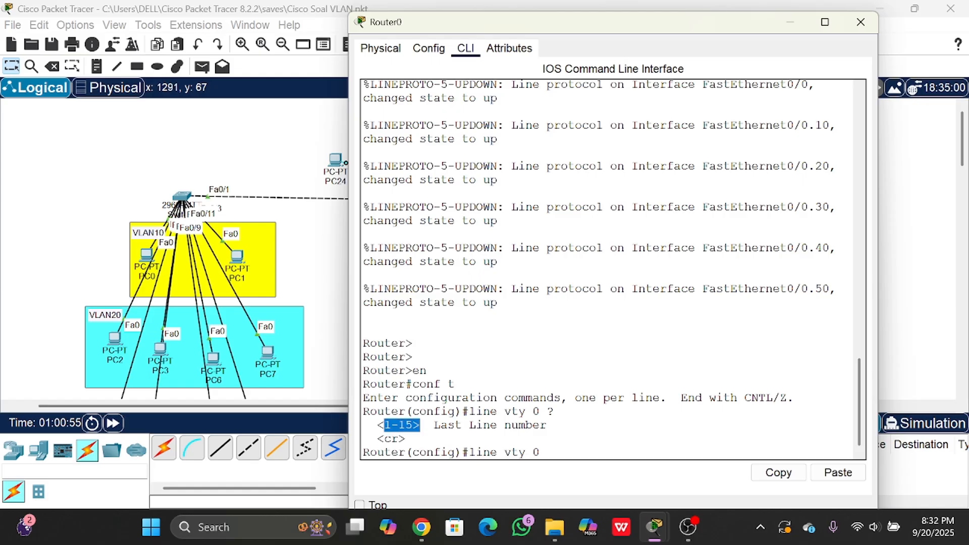
left_click(420, 425)
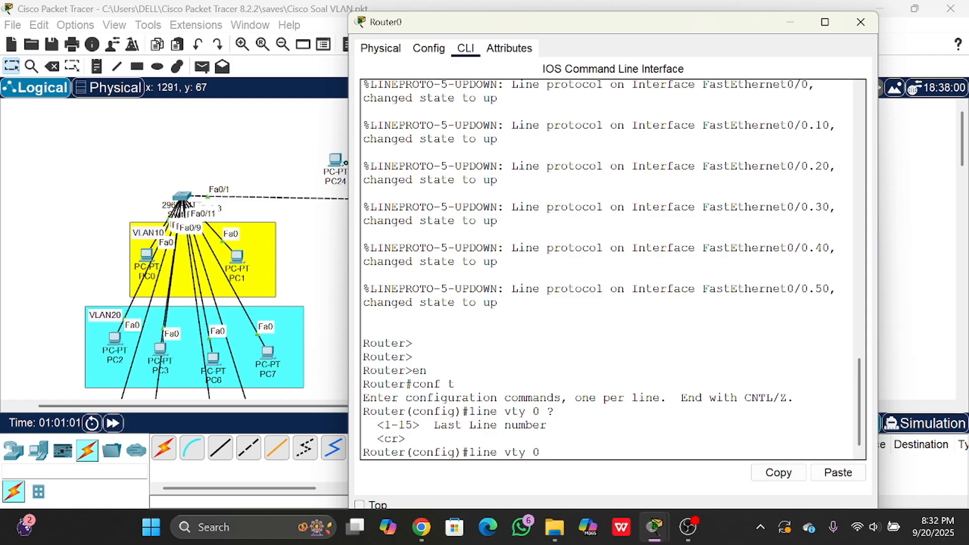
type("2")
key("Return")
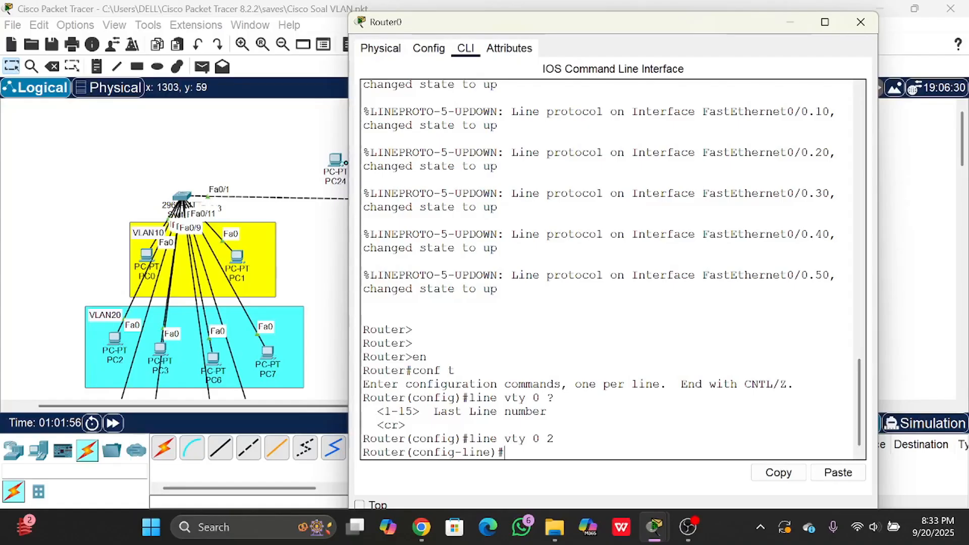
- Review the line vty 0 2 command against the last line number help shown above it
left_click_drag(469, 438, 525, 439)
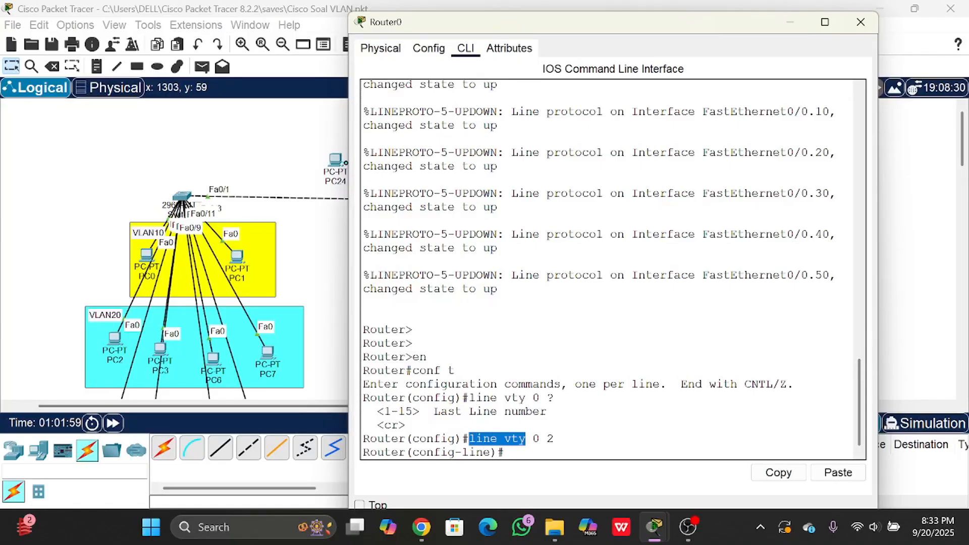
left_click(526, 438)
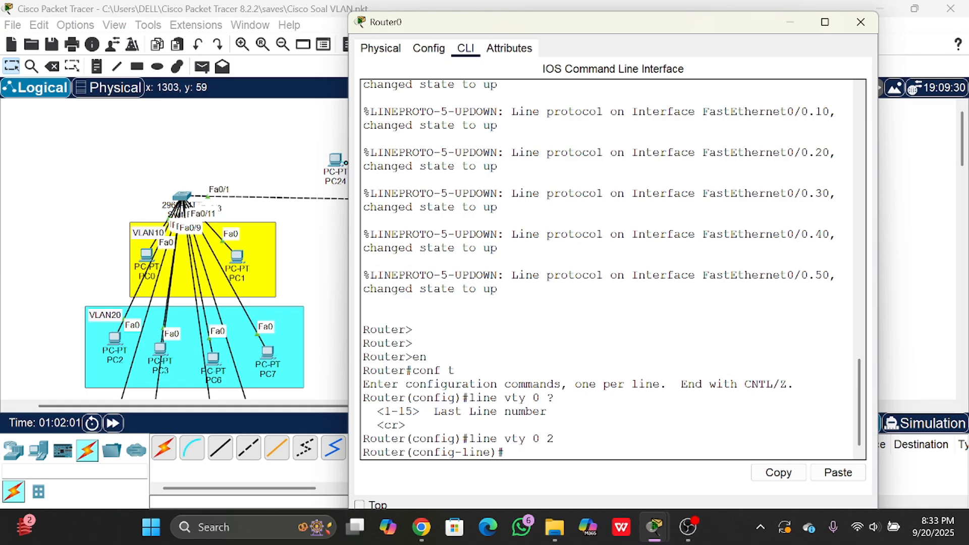
left_click_drag(470, 439, 524, 440)
left_click(532, 439)
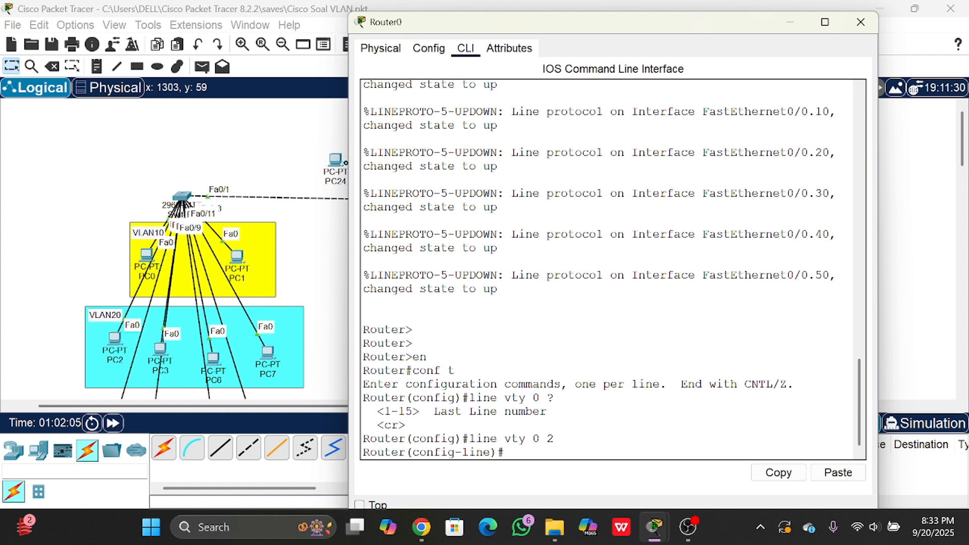
left_click_drag(405, 411, 470, 411)
left_click(505, 411)
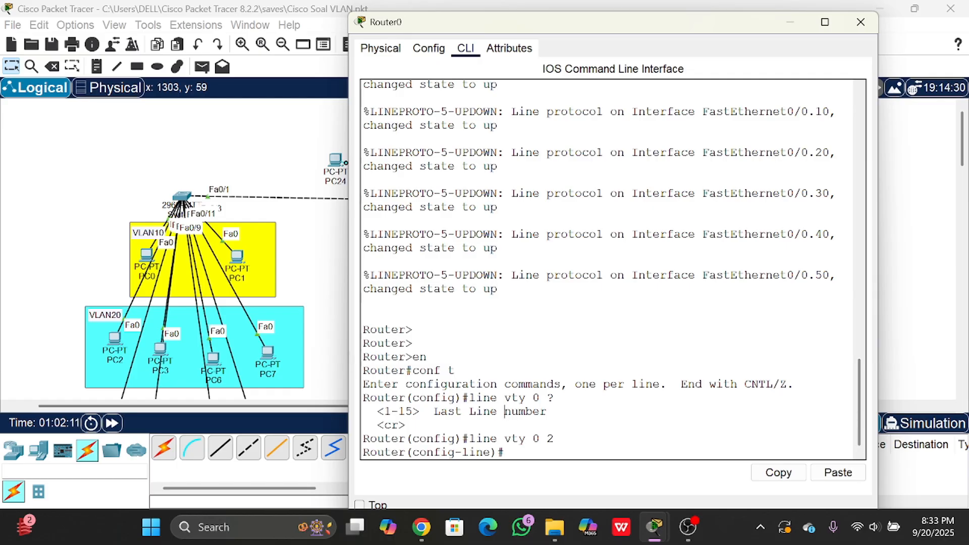
left_click_drag(532, 438, 554, 439)
left_click(554, 439)
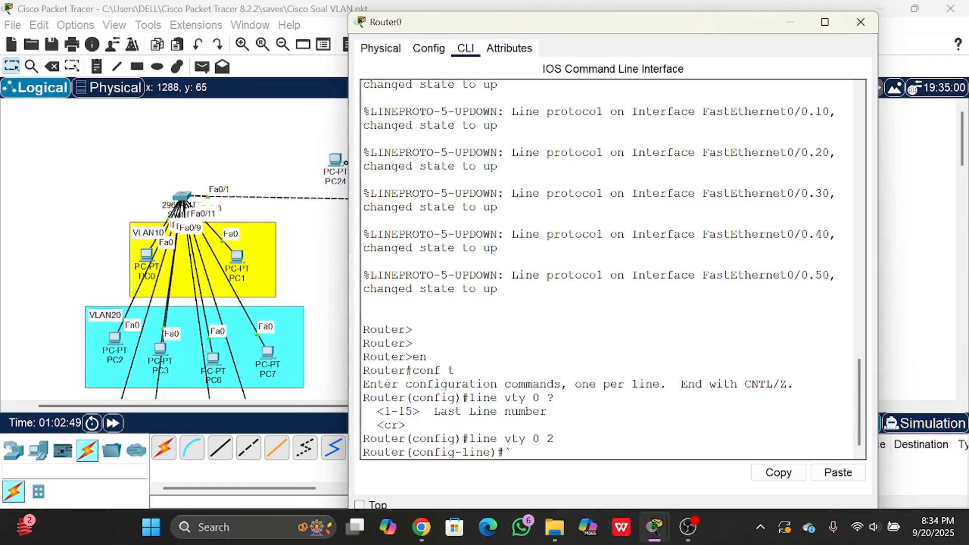
- Set the access password for the VTY lines and require it with the login command
type("password")
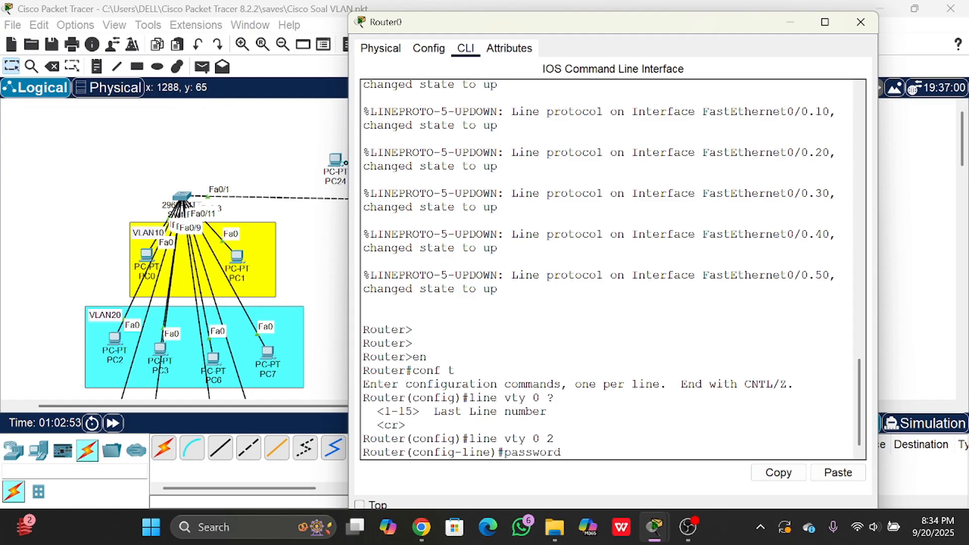
type(" admin")
key("Return")
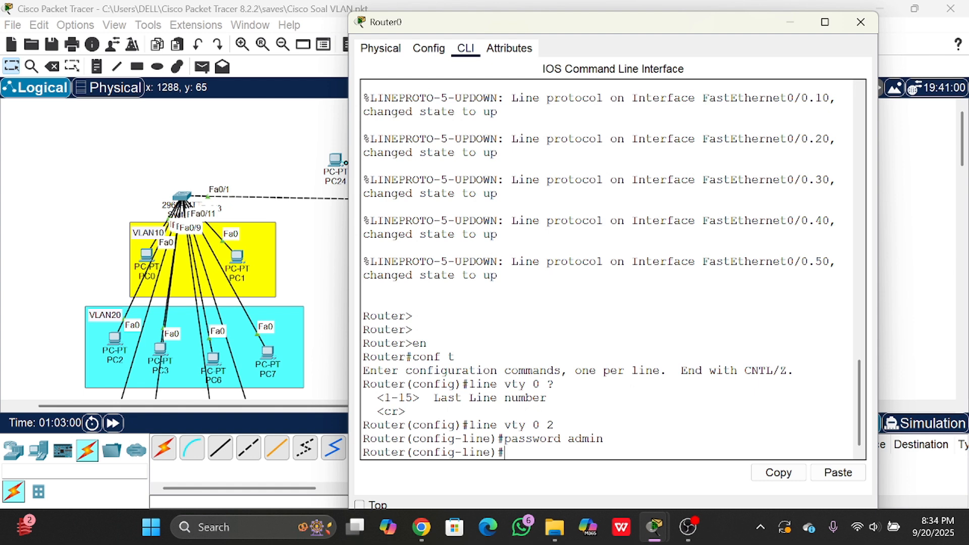
type("login")
key("Return")
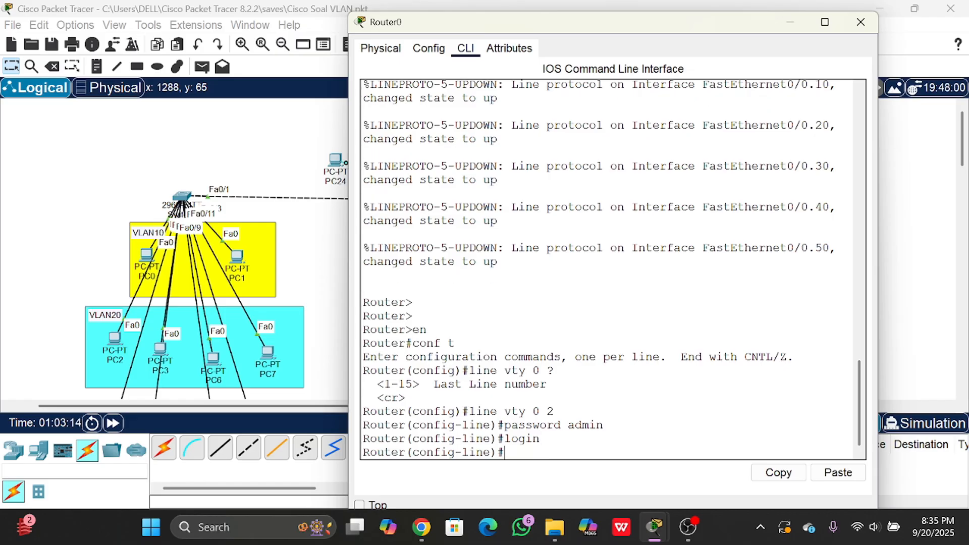
- Allow Telnet as the incoming protocol on the VTY lines with transport input telnet
type("transport inpu")
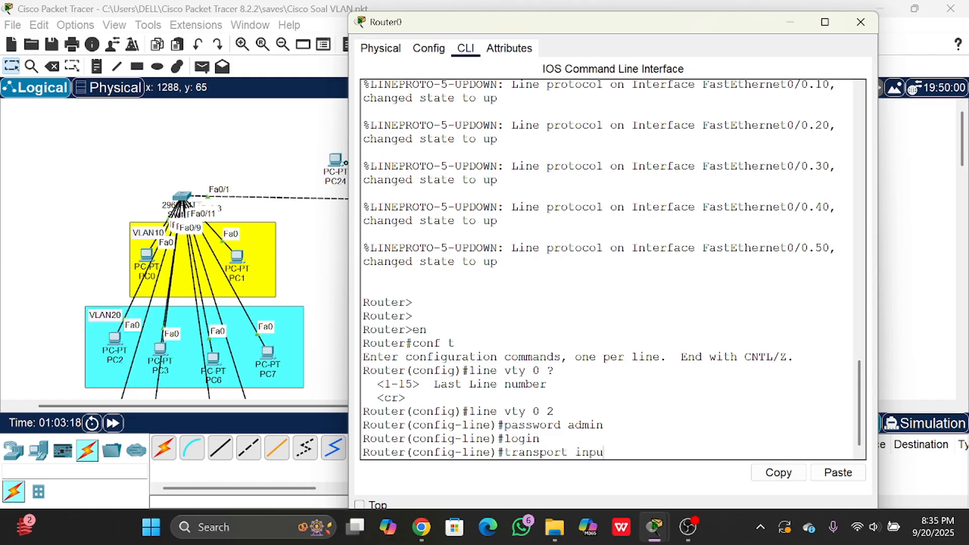
type("t telnet")
key("Return")
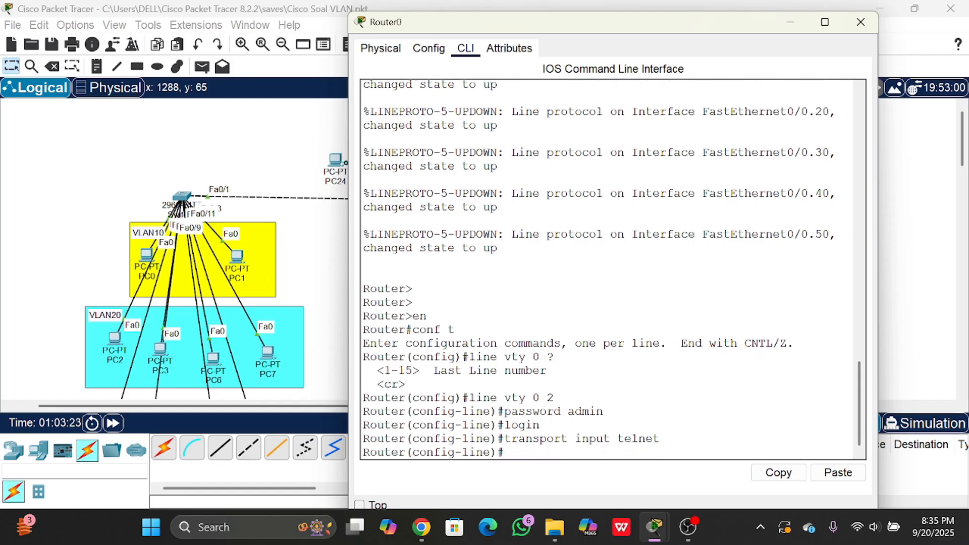
- Return to the topology and open the Telnet / SSH Client on PC11 in VLAN40
left_click(282, 179)
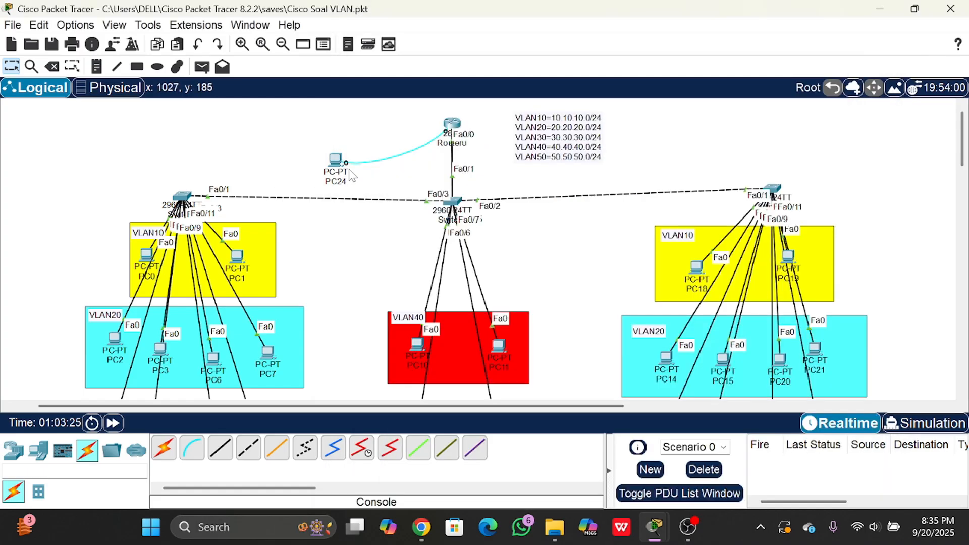
scroll(567, 280, "down", 1)
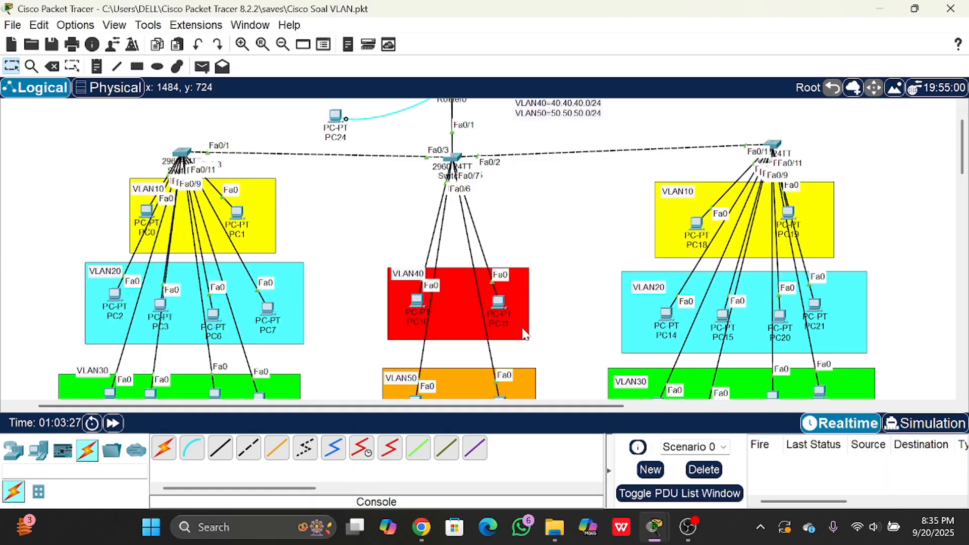
left_click_drag(501, 303, 501, 302)
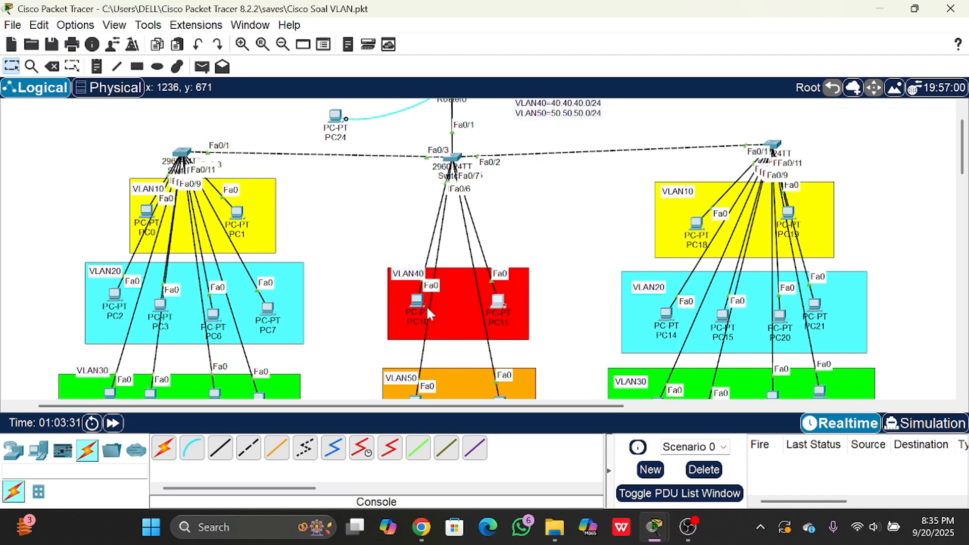
left_click(499, 301)
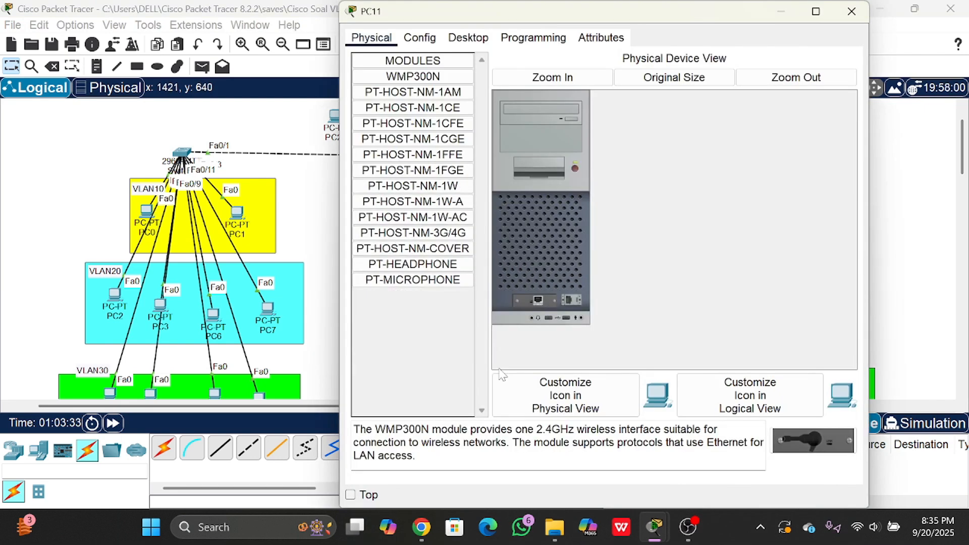
left_click(477, 38)
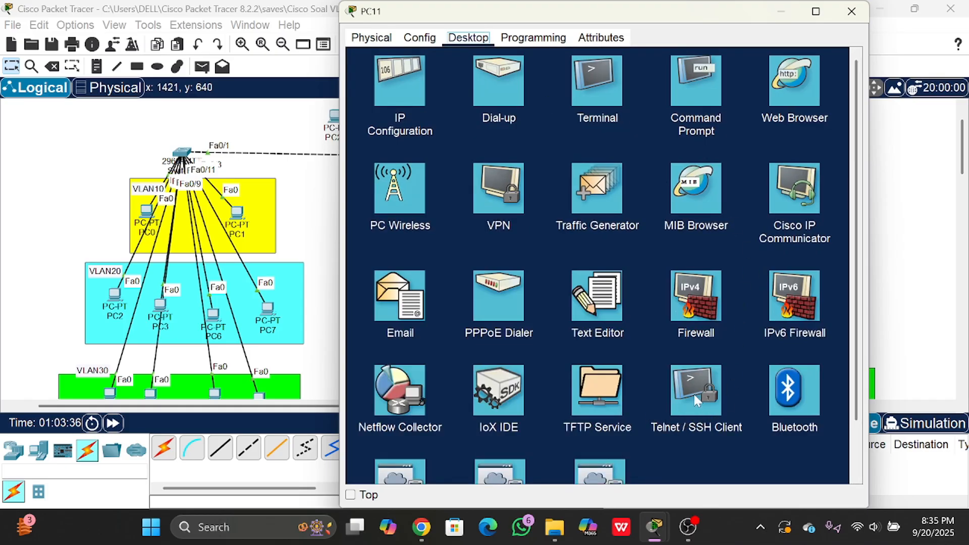
left_click(700, 438)
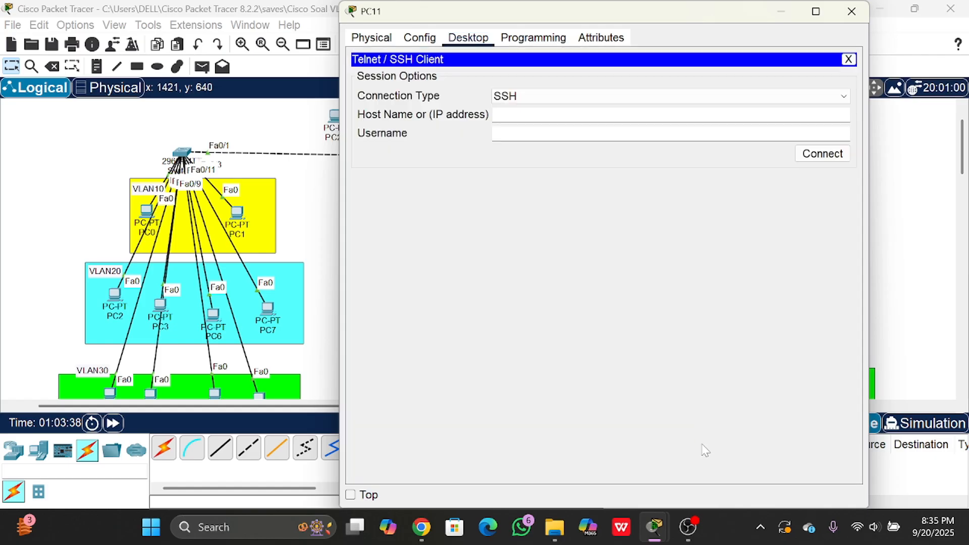
- Set PC11's connection type to Telnet and connect to the router at 10.10.10.1
left_click(625, 97)
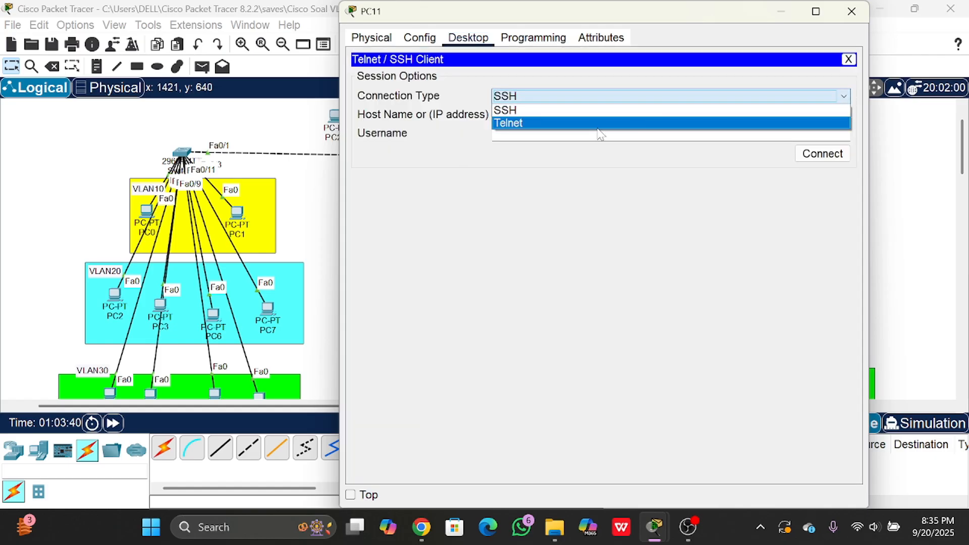
left_click(597, 123)
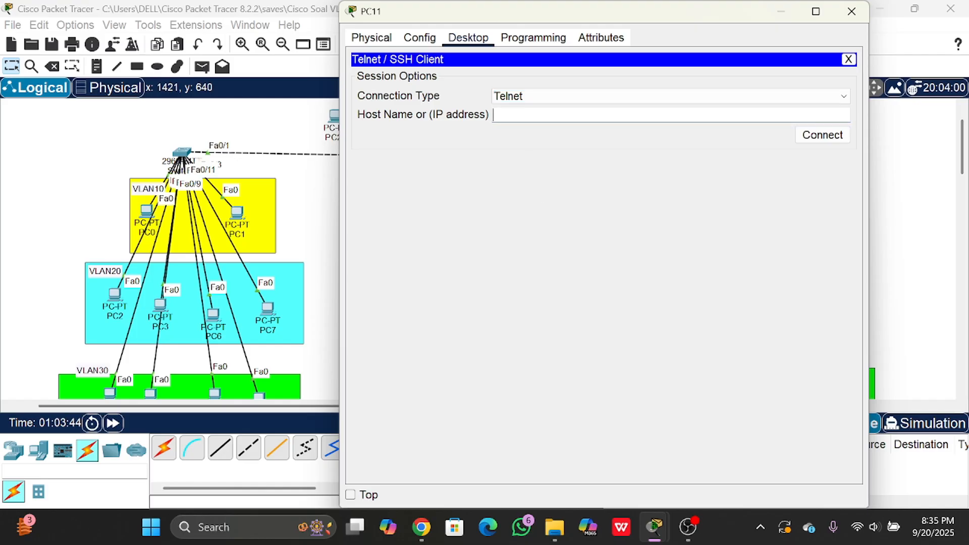
left_click(519, 115)
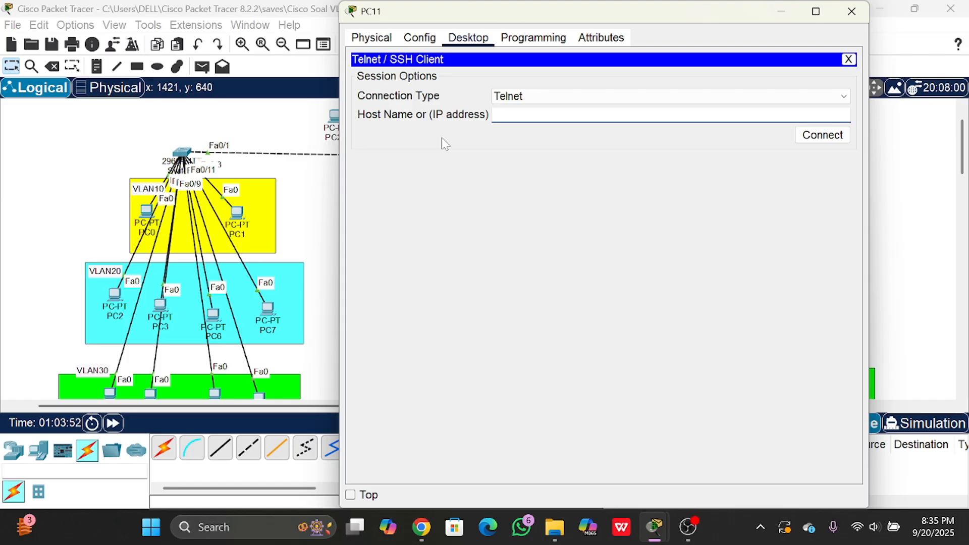
type("10.10.10.1")
left_click(805, 134)
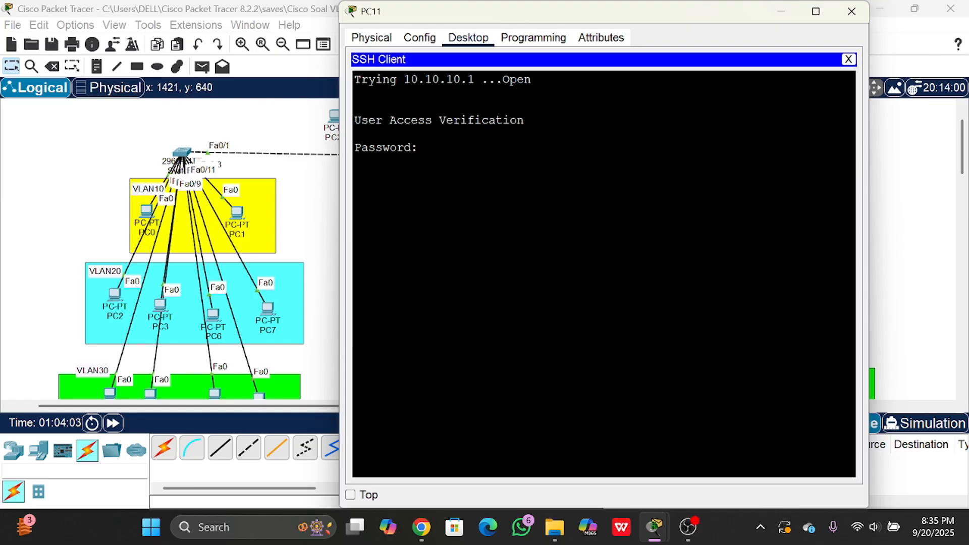
- Log in to the Telnet session with the VTY line password and try to enter privileged mode with en
key("Return")
type("en")
key("Return")
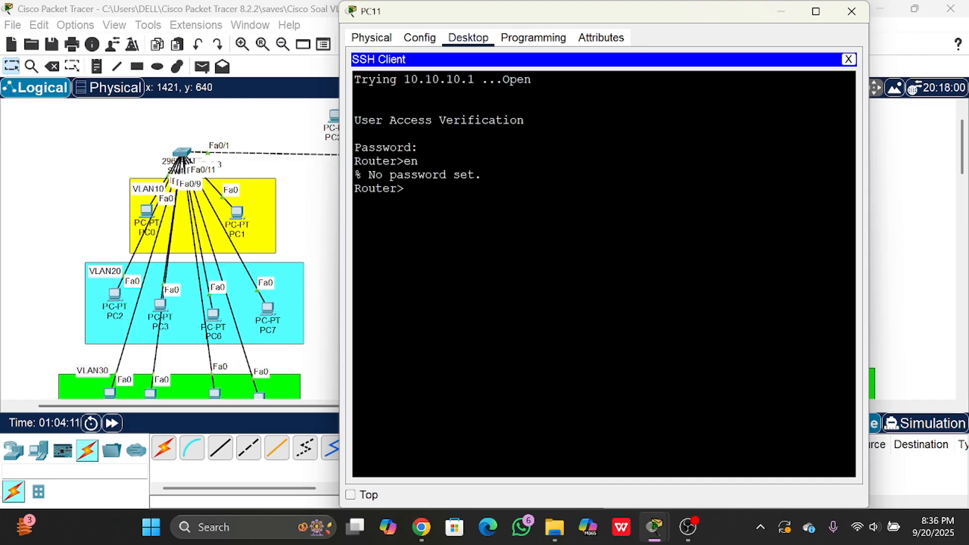
left_click_drag(481, 175, 354, 175)
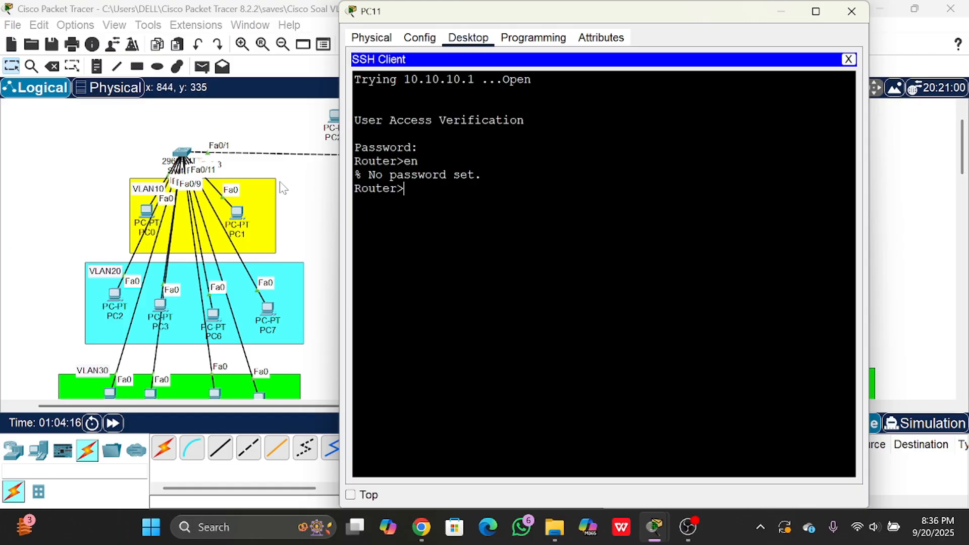
- Return to Router0's CLI and set the privileged mode password with the enable secret command
left_click(294, 186)
scroll(299, 188, "up", 1)
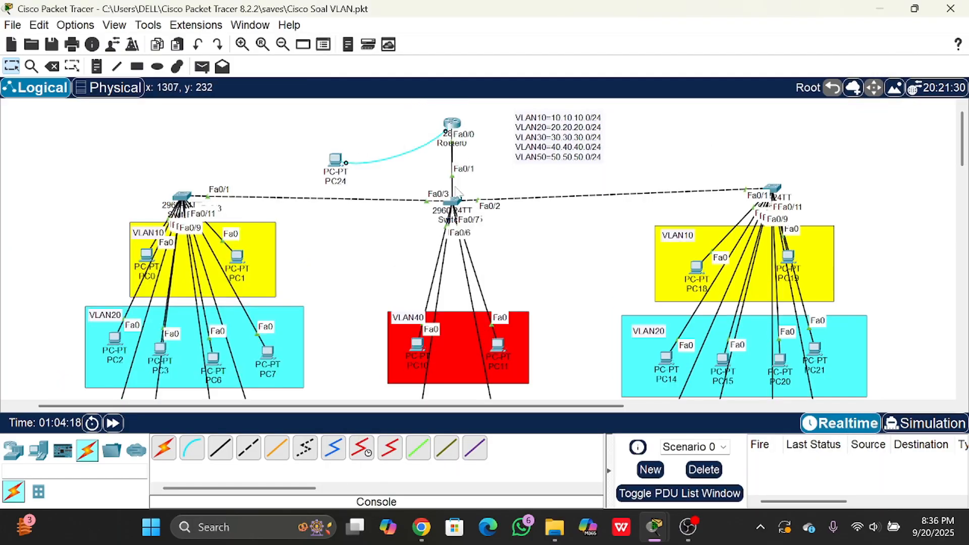
left_click(452, 121)
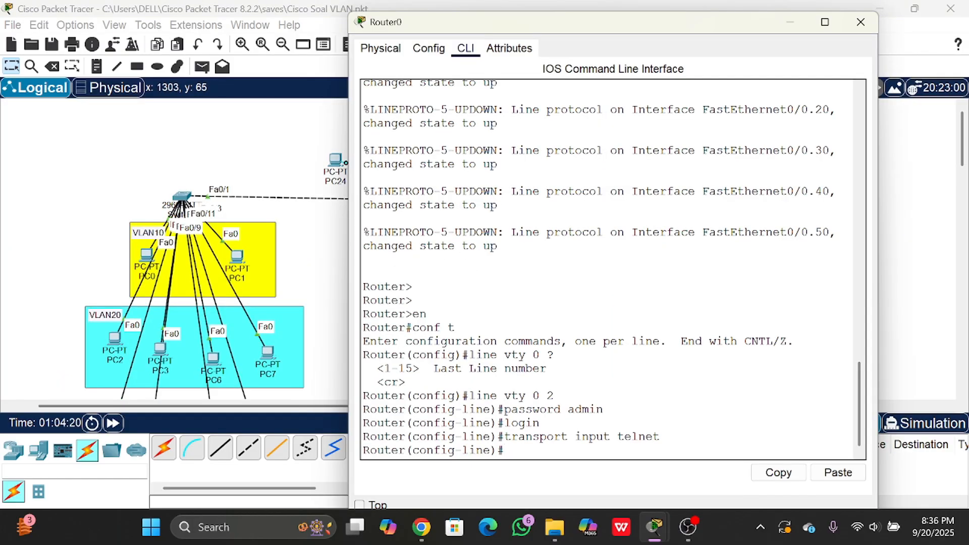
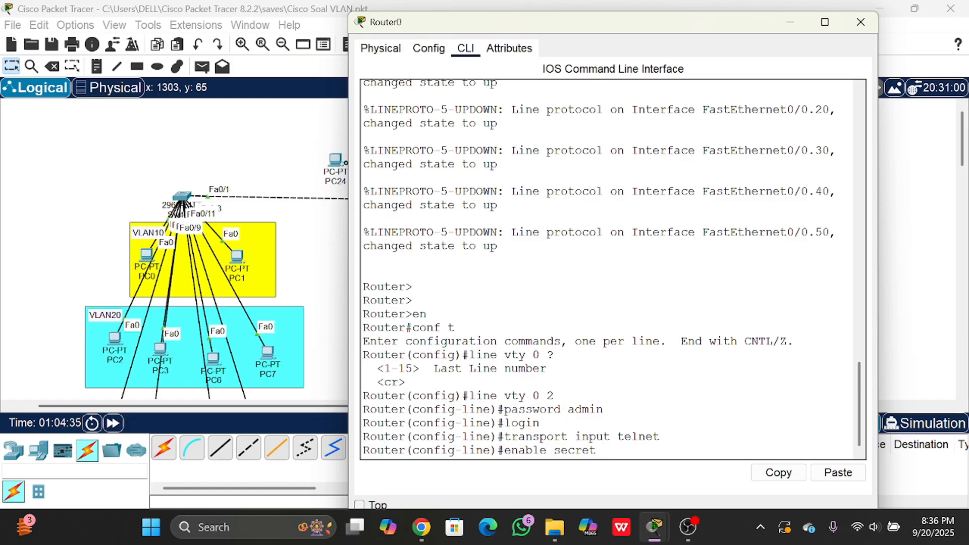
key("Return")
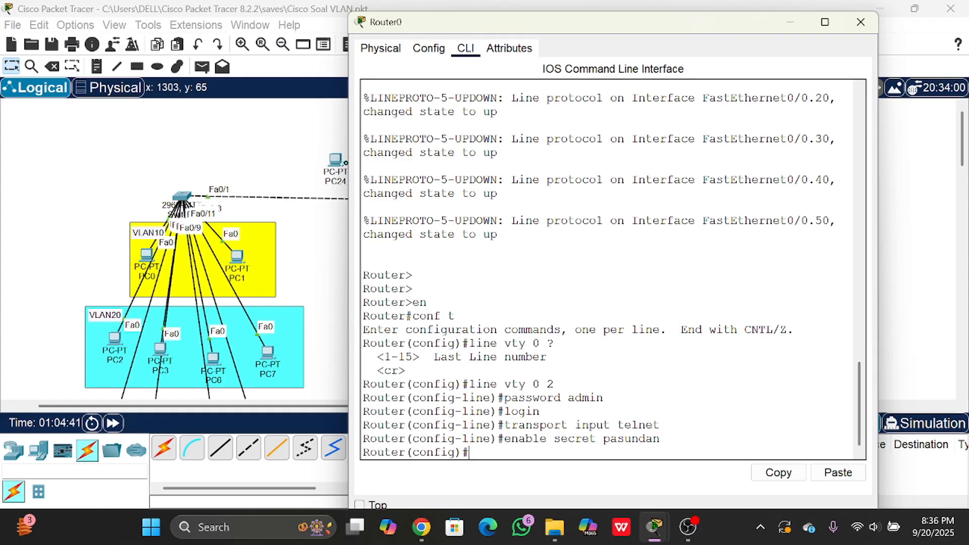
- Go back to PC11's open Telnet session and enter privileged mode with en and the enable secret password
left_click(254, 155)
scroll(467, 245, "down", 1)
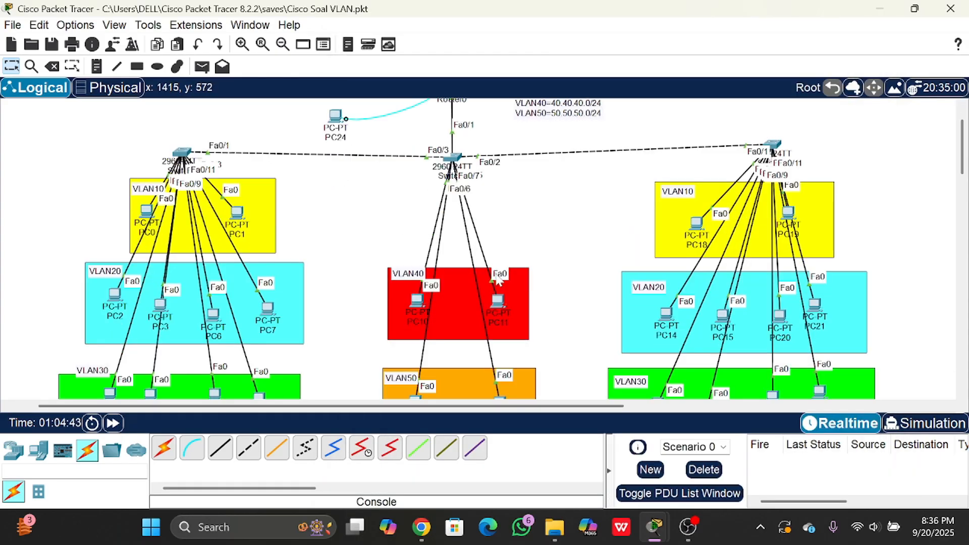
left_click(498, 304)
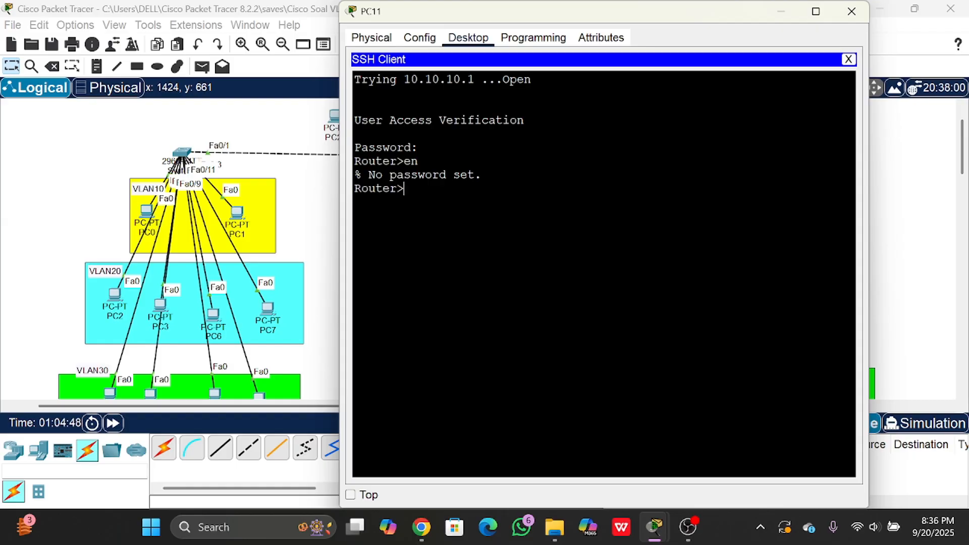
type("en")
key("Return")
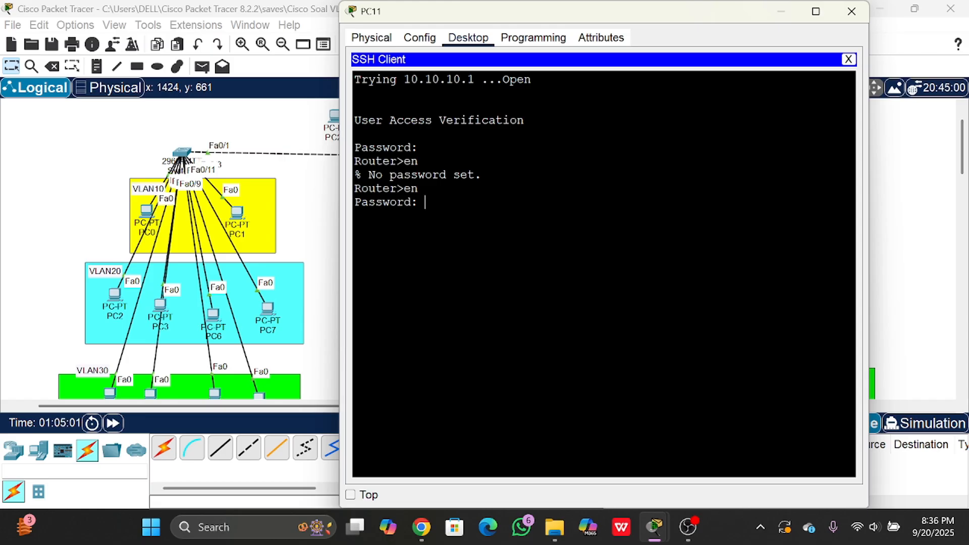
key("Return")
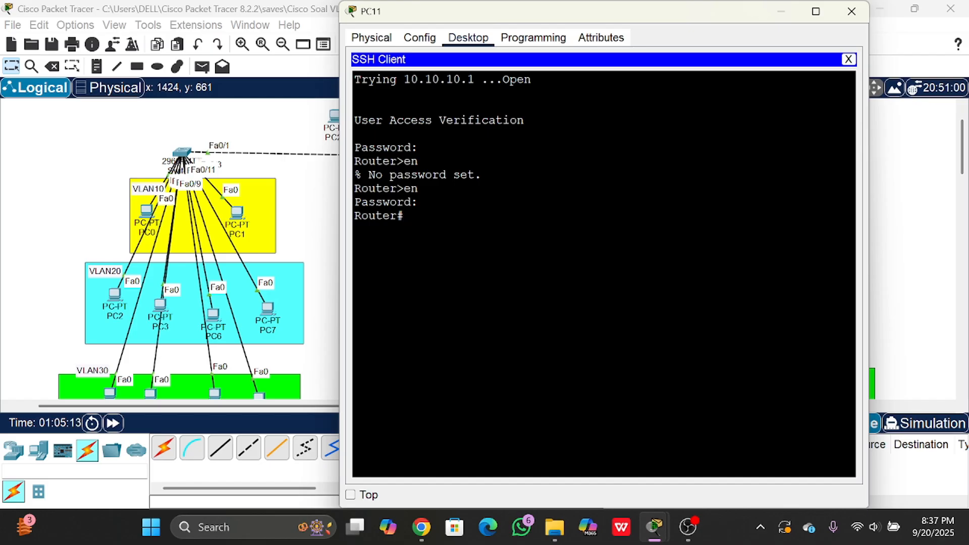
- Enter global configuration mode in PC11's Telnet session with conf t
type("conf t")
key("Return")
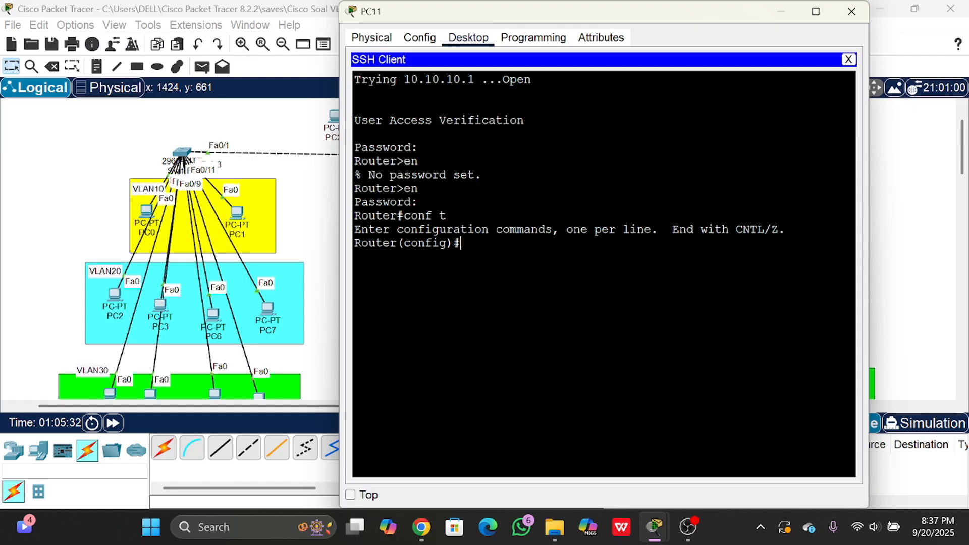
left_click_drag(522, 14, 696, 92)
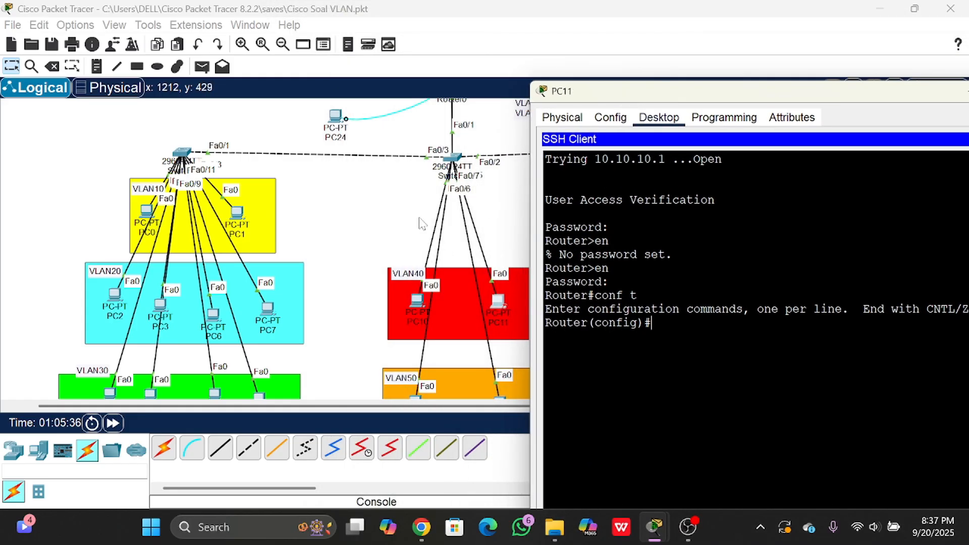
scroll(383, 202, "up", 2)
left_click(393, 151)
scroll(404, 250, "down", 2)
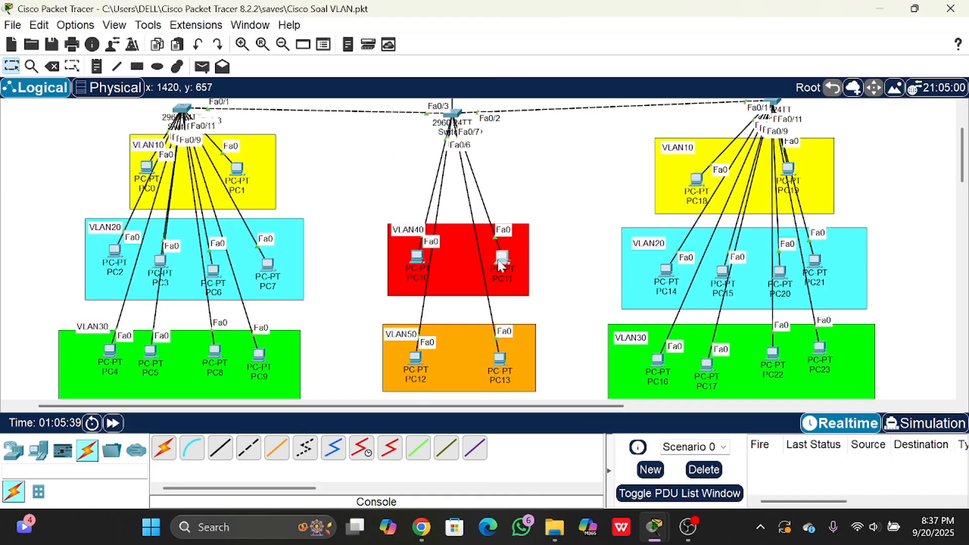
scroll(502, 259, "up", 2)
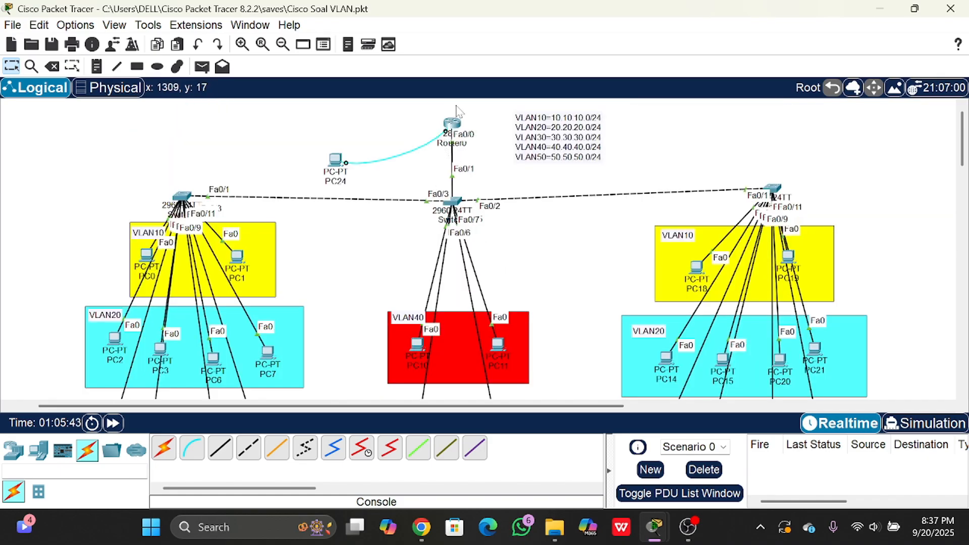
scroll(504, 227, "down", 1)
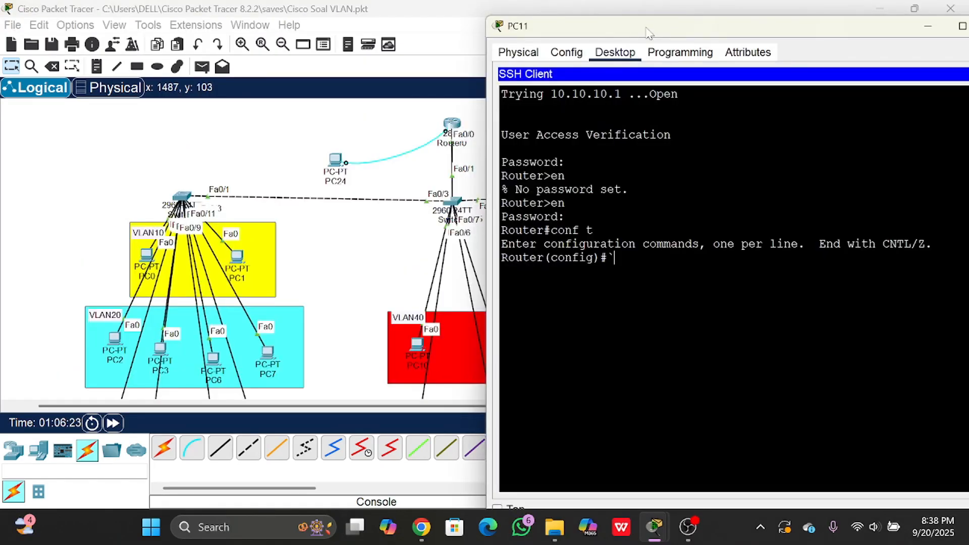
key("BackSpace")
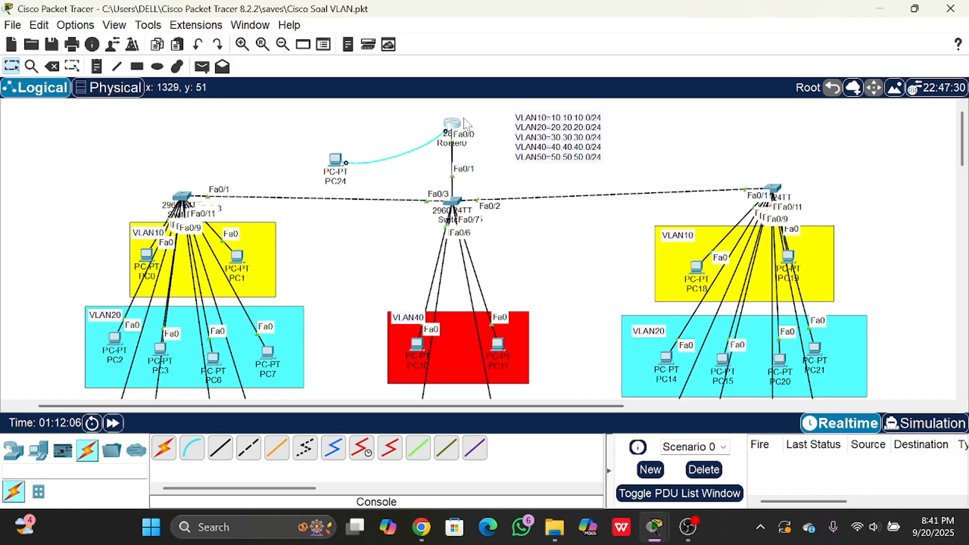
- Open Router0's CLI and enter global configuration mode with en and conf t, supplying the enable password
mouse_move(464, 133)
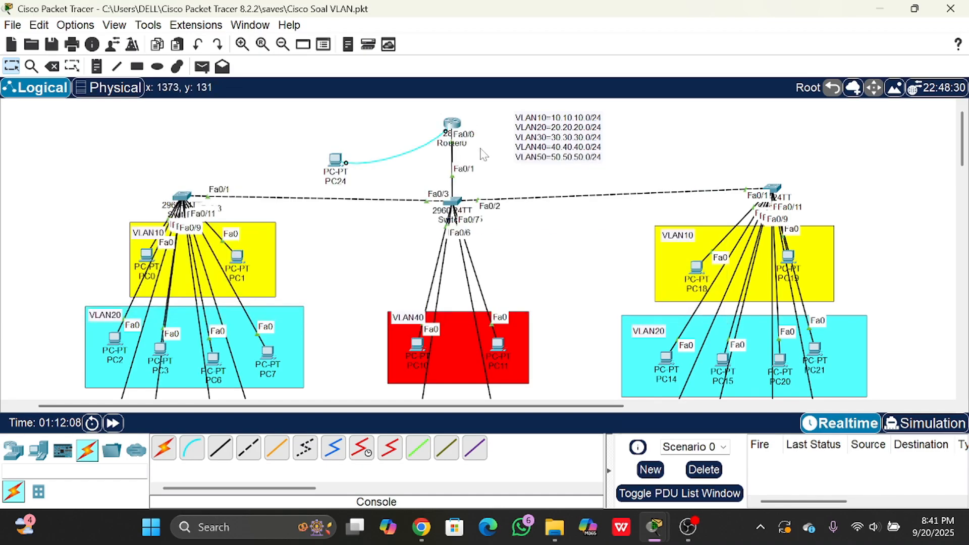
left_click(454, 132)
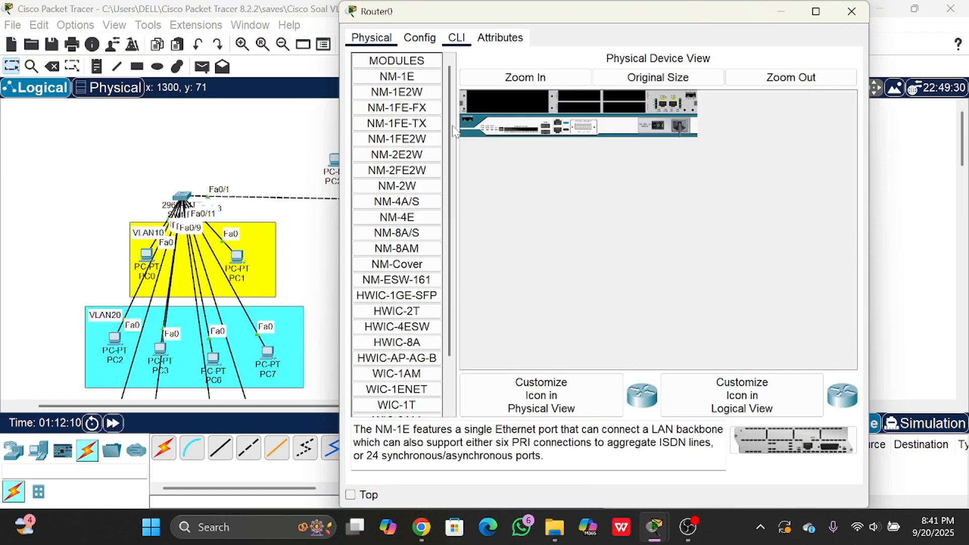
left_click(455, 39)
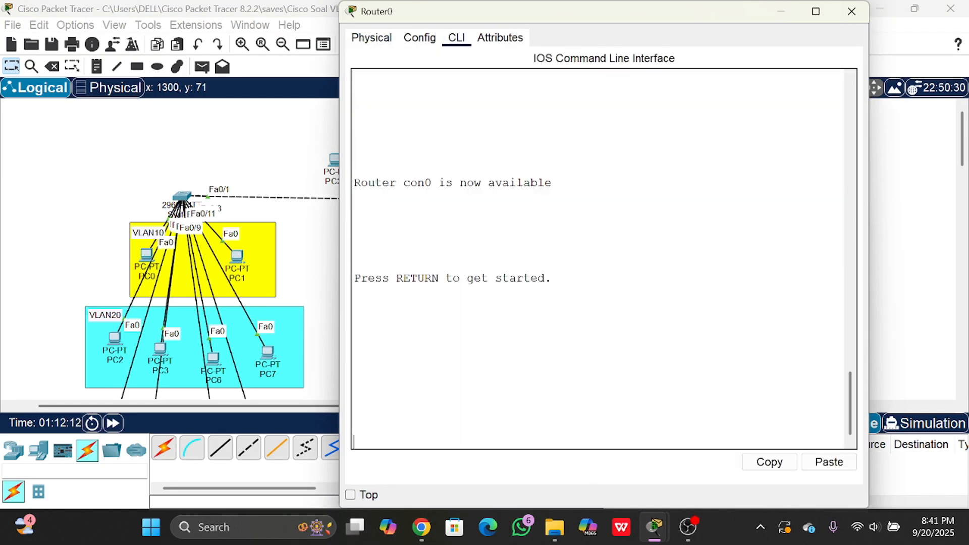
key("Return")
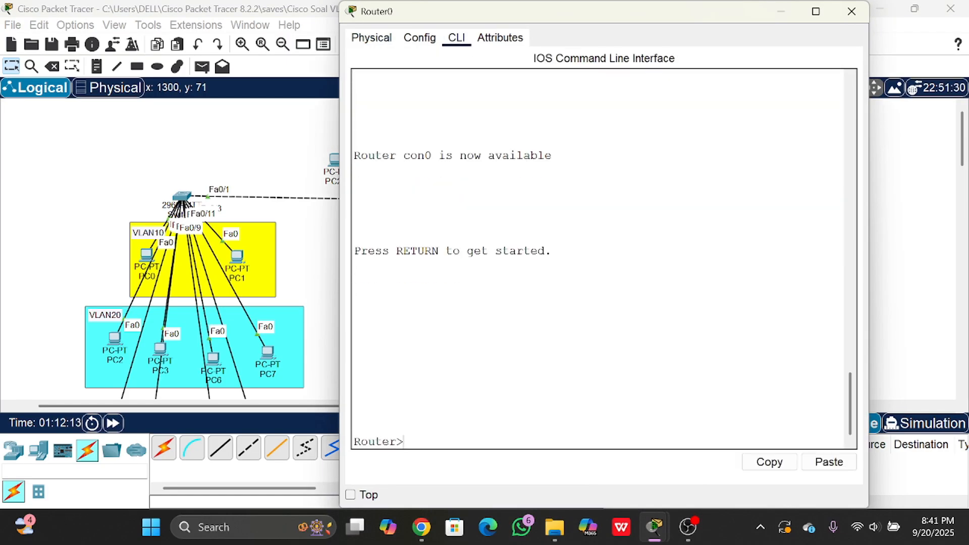
type("en")
key("Return")
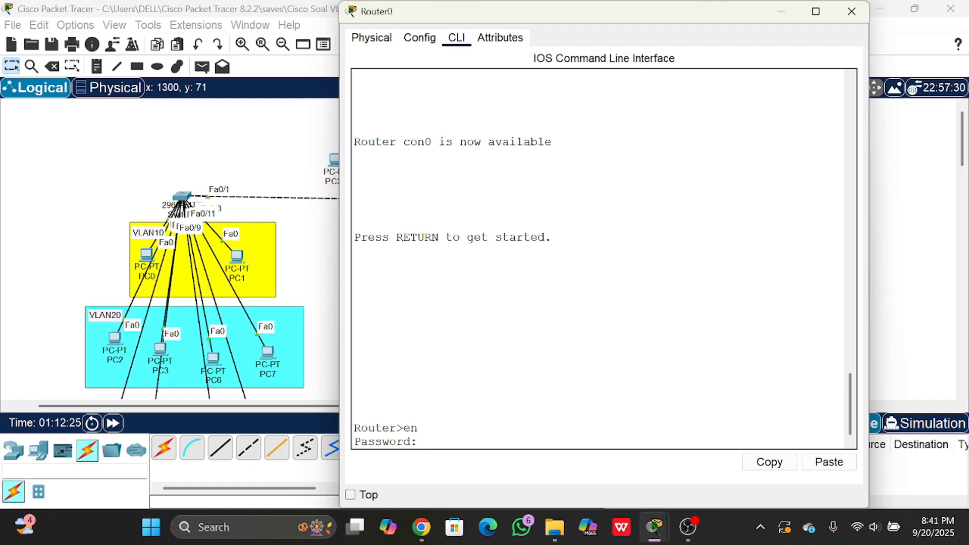
key("Return")
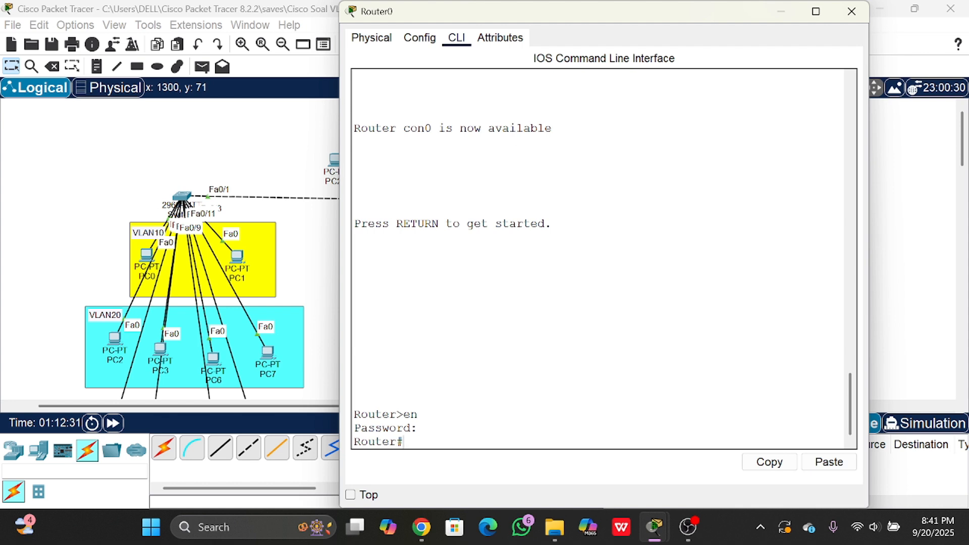
type("conf t")
key("Return")
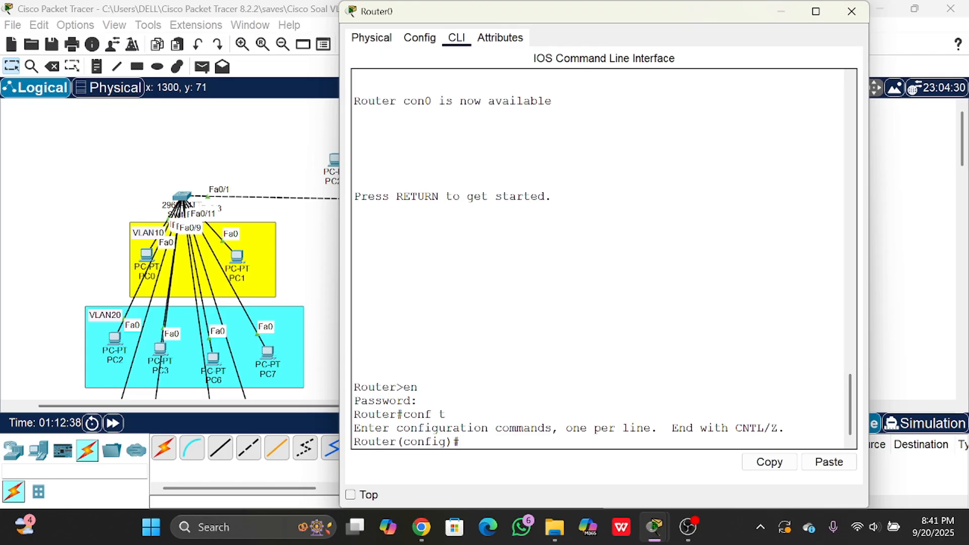
- Create the local user admin1 on the router with the username command, including the account password
type("username admn")
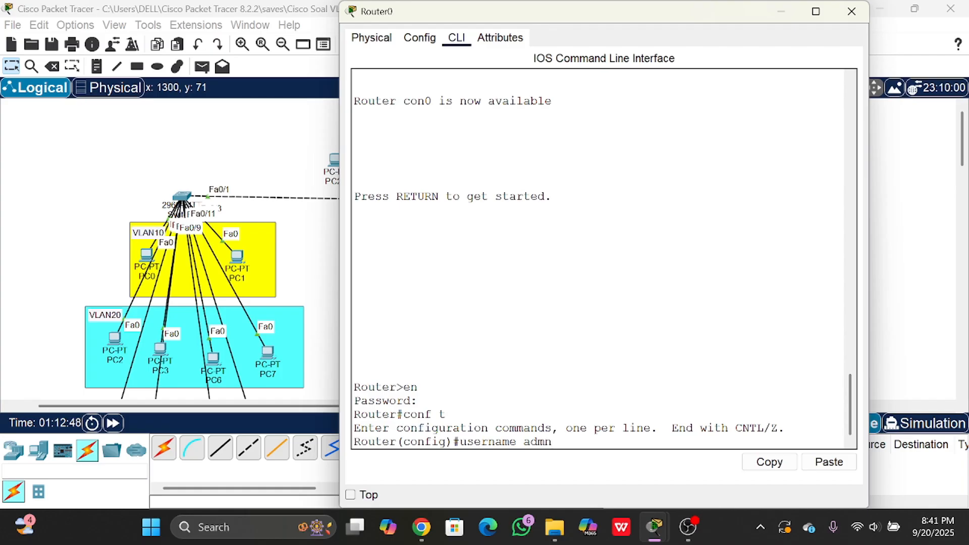
key("BackSpace")
type("in1")
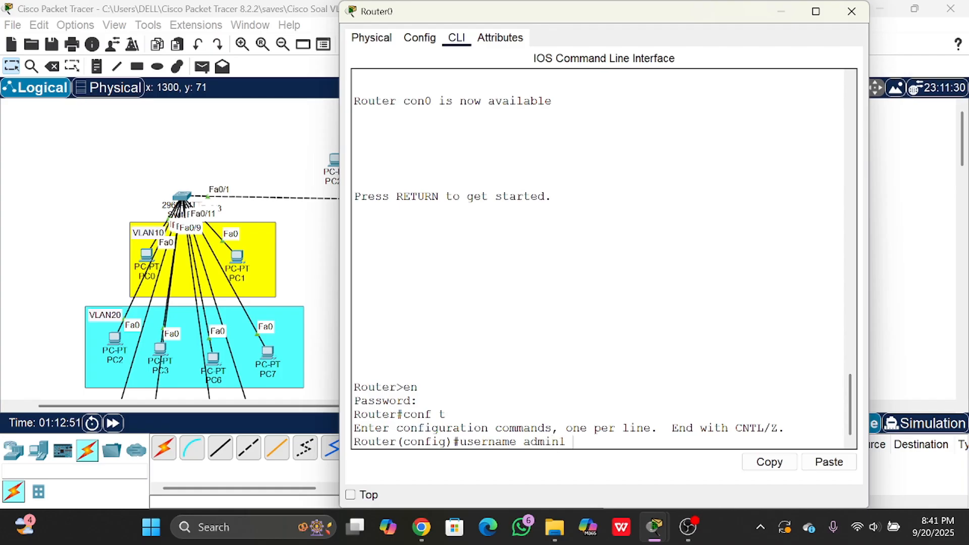
type(" pass")
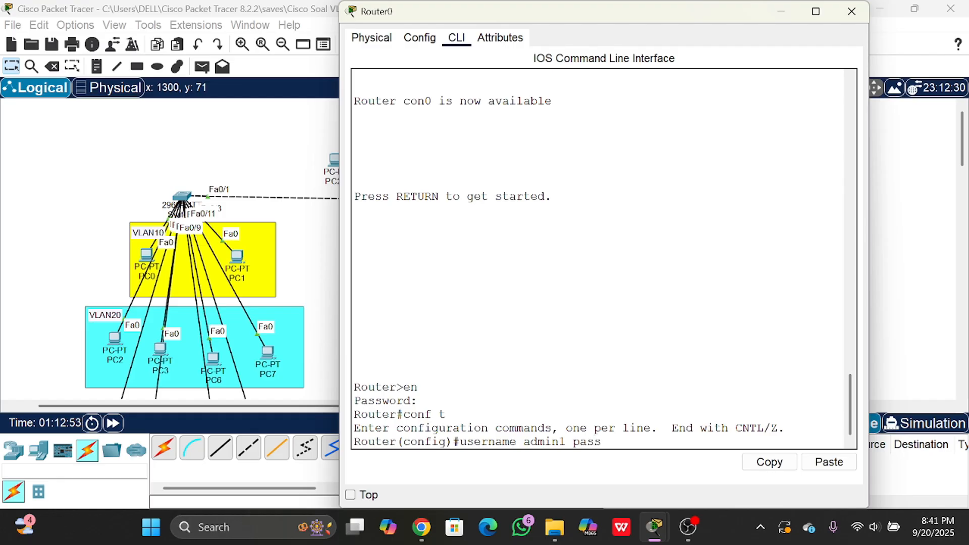
type("word admin1")
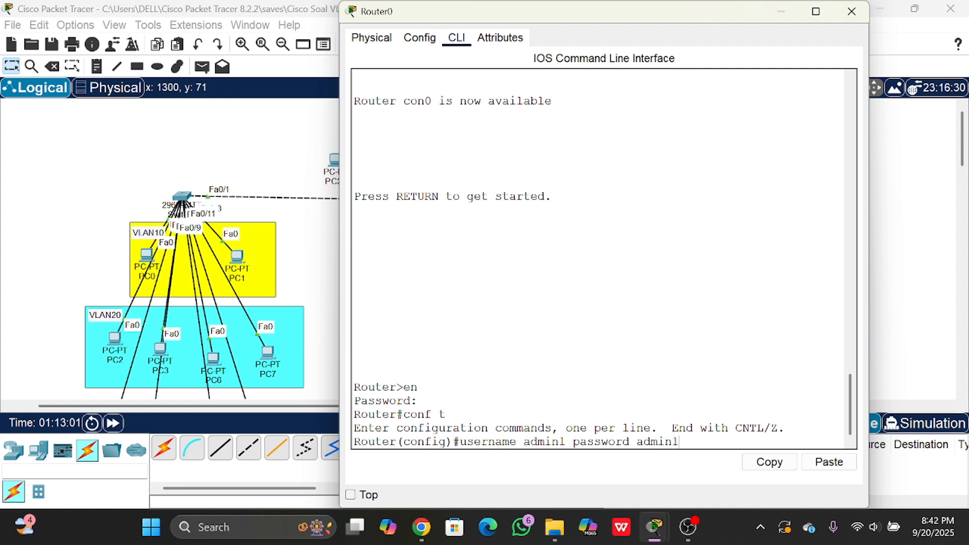
key("Return")
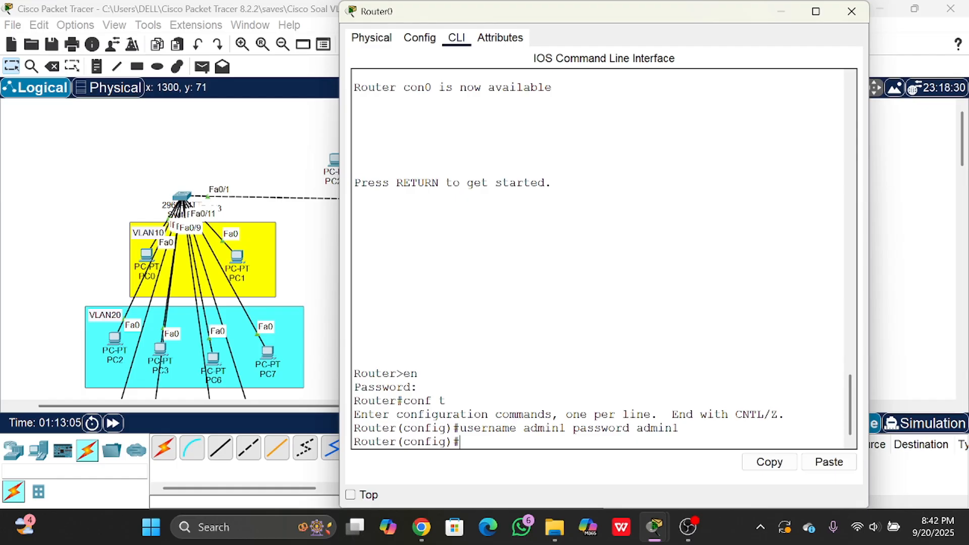
- Enter the configuration of VTY lines 0 to 2 and require local user authentication with login local
type("line vty 0 2")
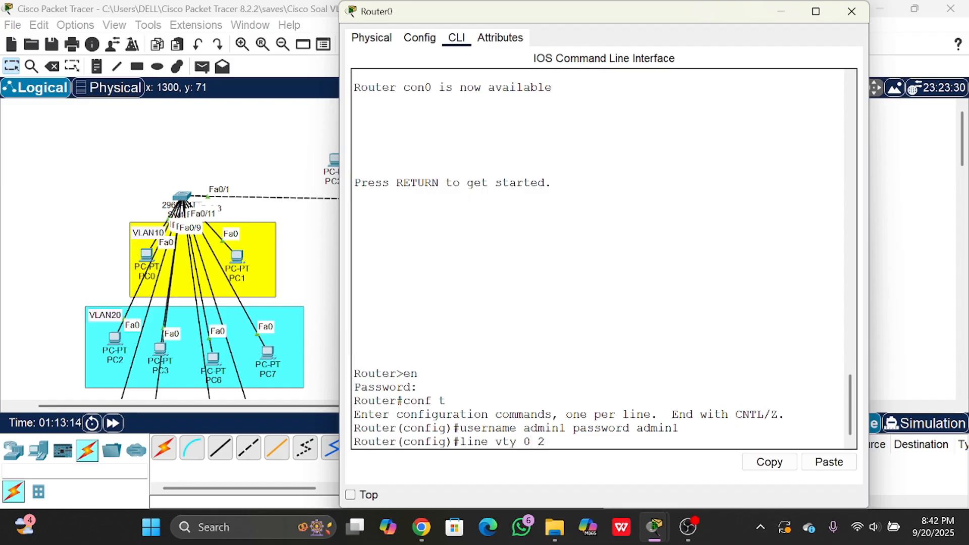
key("Return")
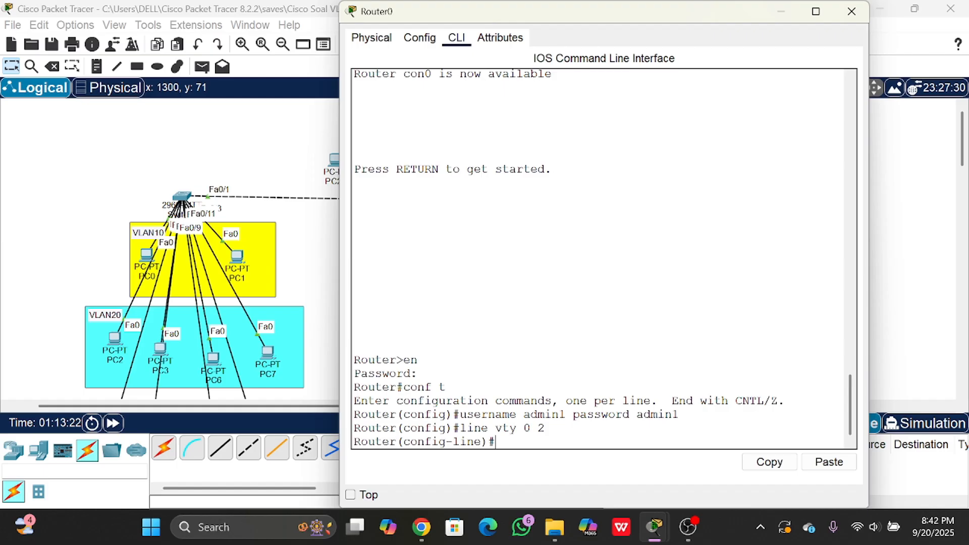
type("login local")
key("Return")
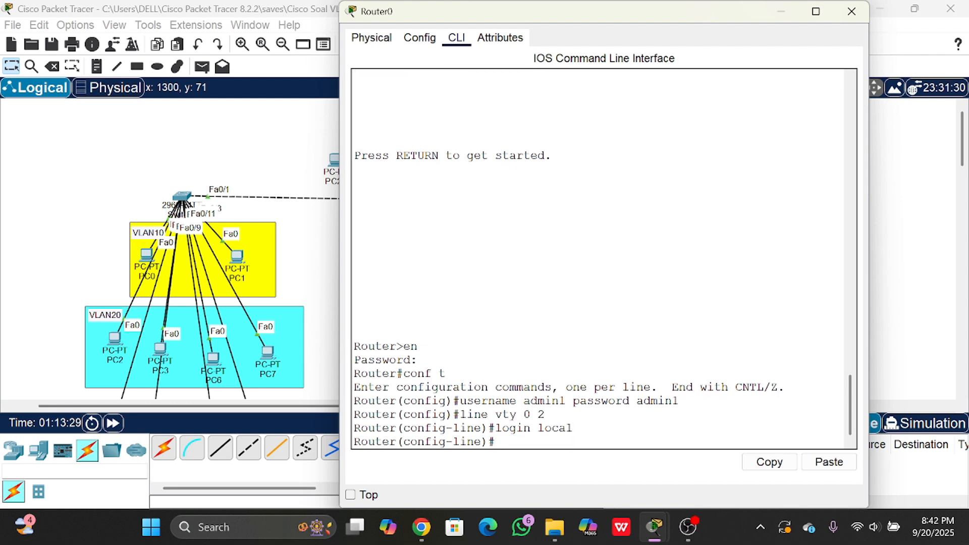
left_click_drag(573, 428, 495, 428)
left_click_drag(523, 401, 657, 387)
left_click(559, 401)
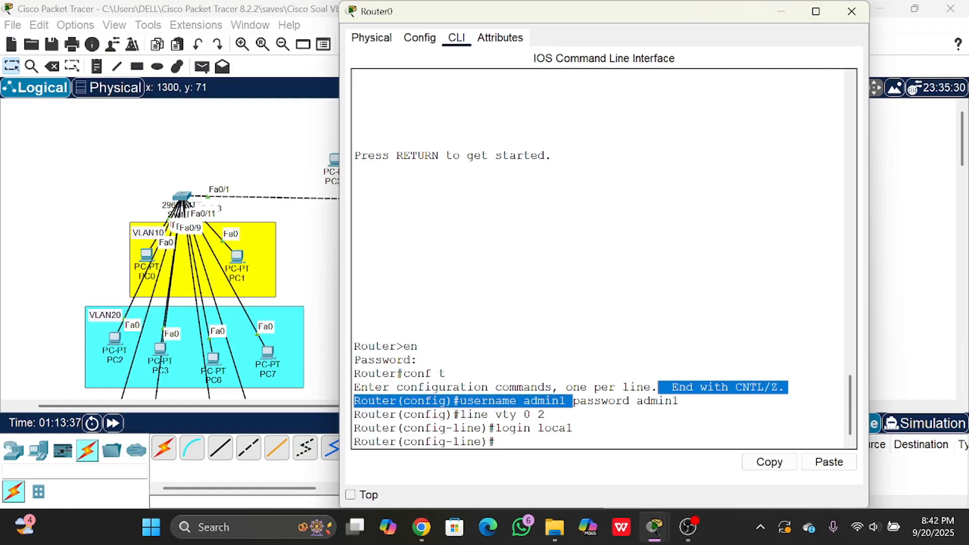
left_click(657, 387)
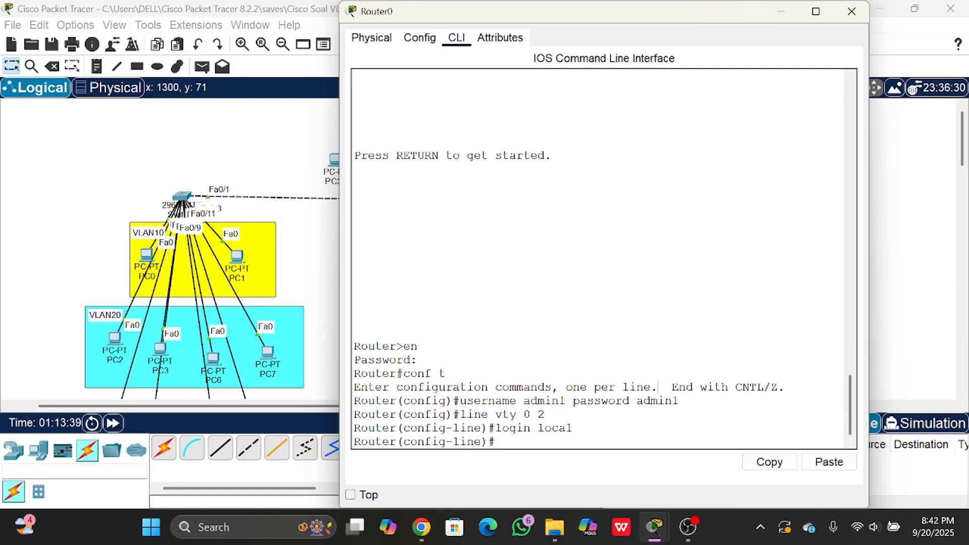
left_click_drag(475, 401, 594, 401)
left_click(595, 401)
- Allow Telnet as the incoming protocol on VTY lines 0 to 2 with transport input telnet
type("transport input")
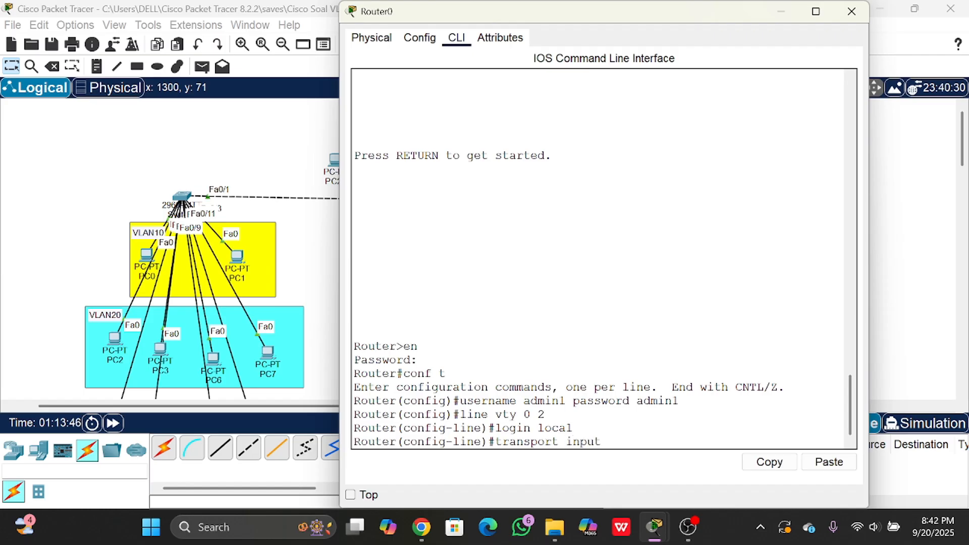
type(" telnet")
key("Return")
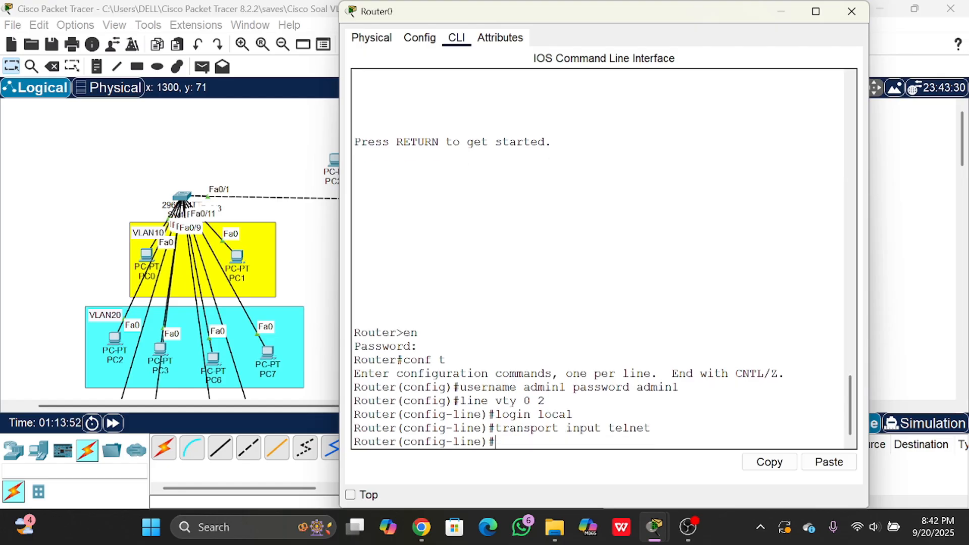
- Close Router0's window and connect to 30.30.30.1 over Telnet from PC11's Telnet / SSH Client
left_click(851, 12)
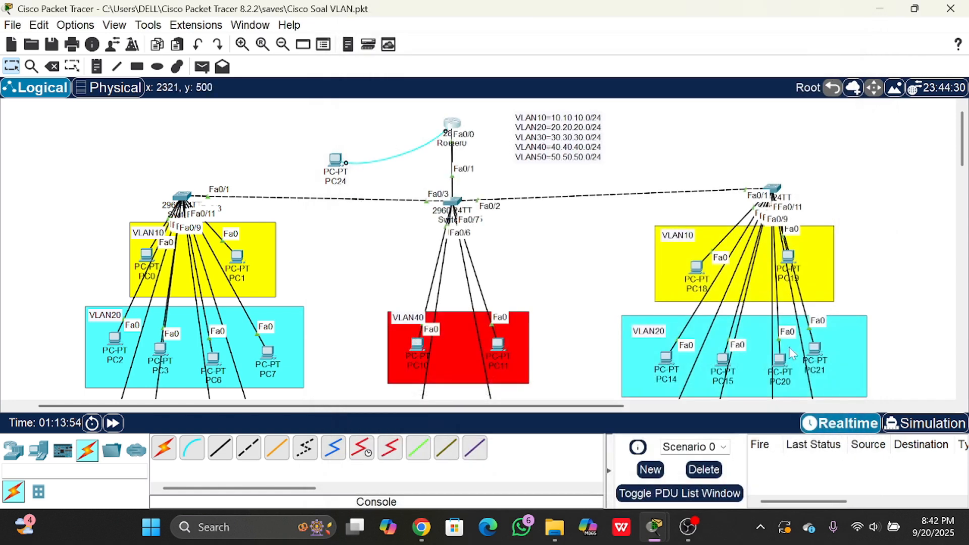
left_click(498, 344)
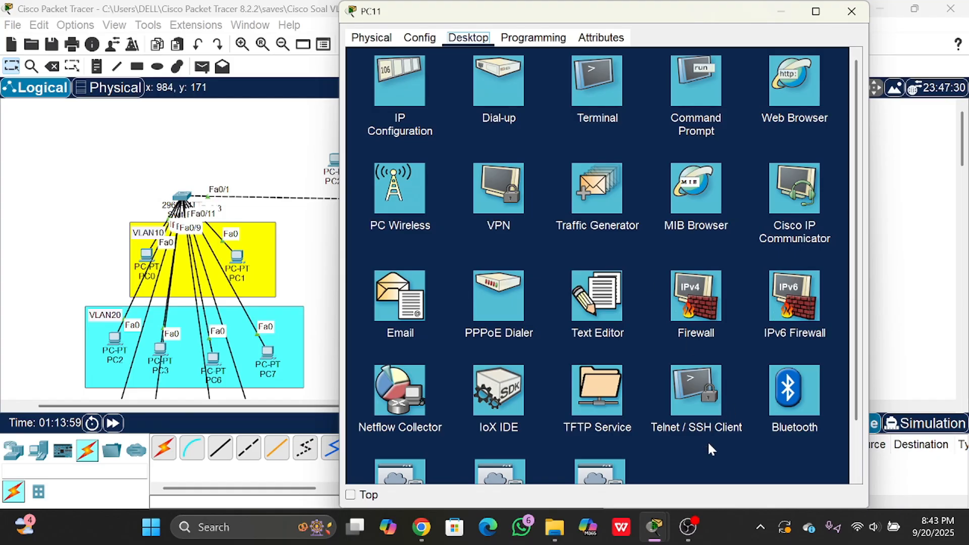
left_click(691, 395)
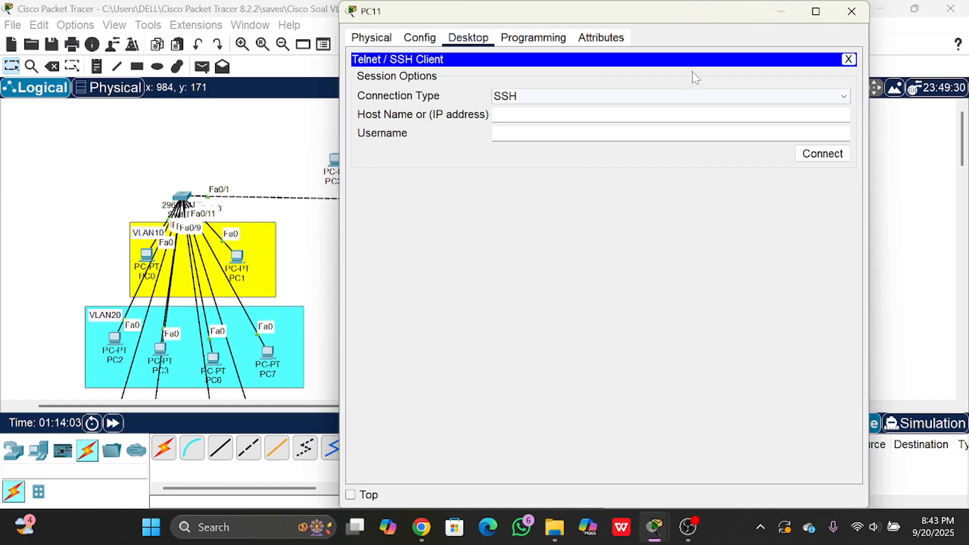
left_click(716, 95)
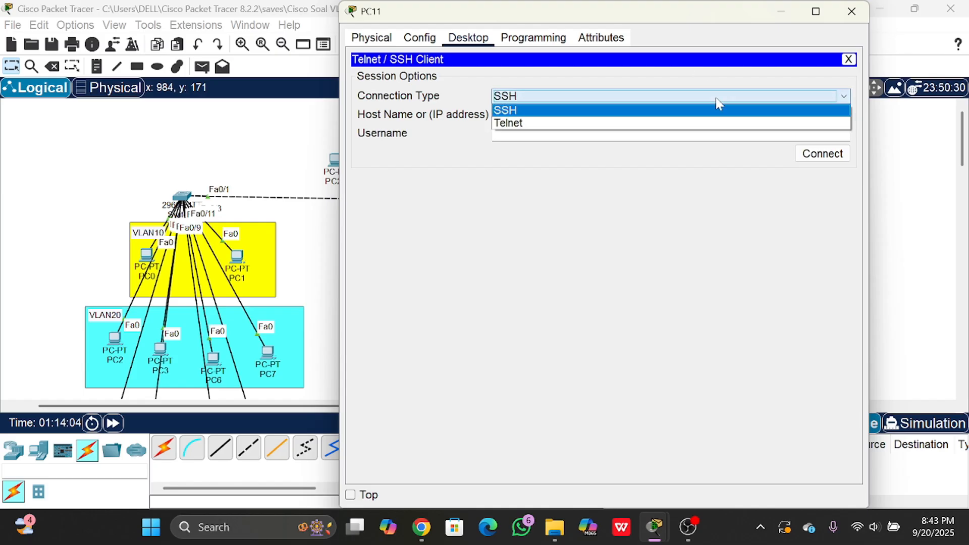
left_click(499, 124)
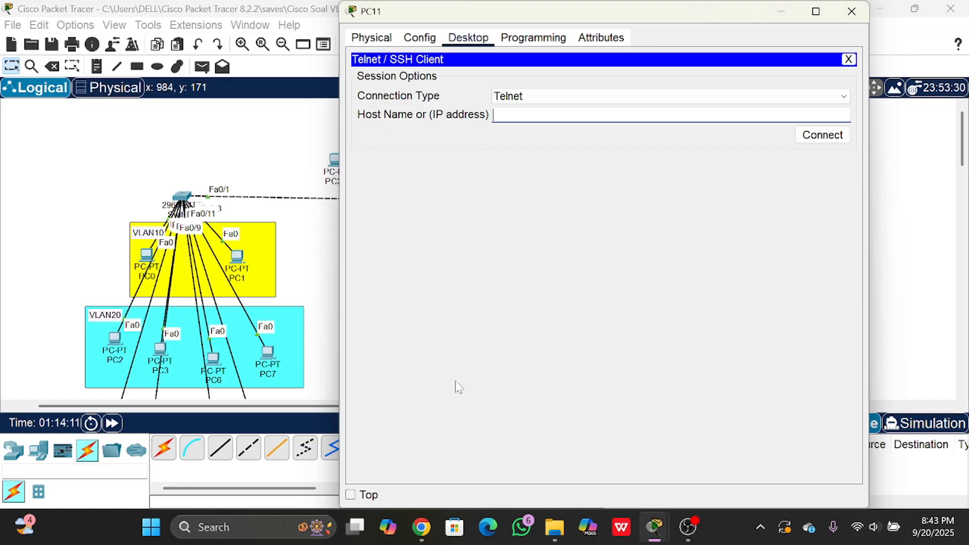
type("30.30.")
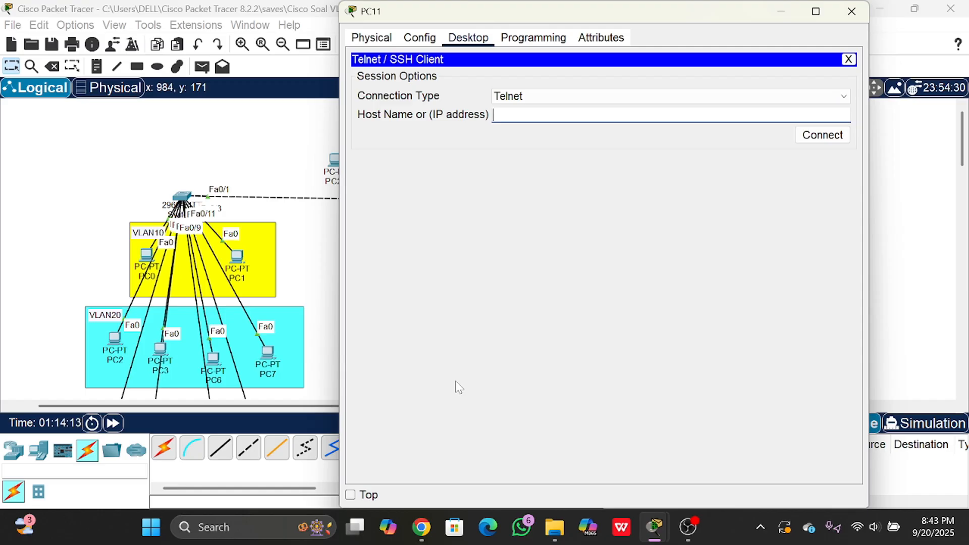
type("30.1")
left_click(807, 137)
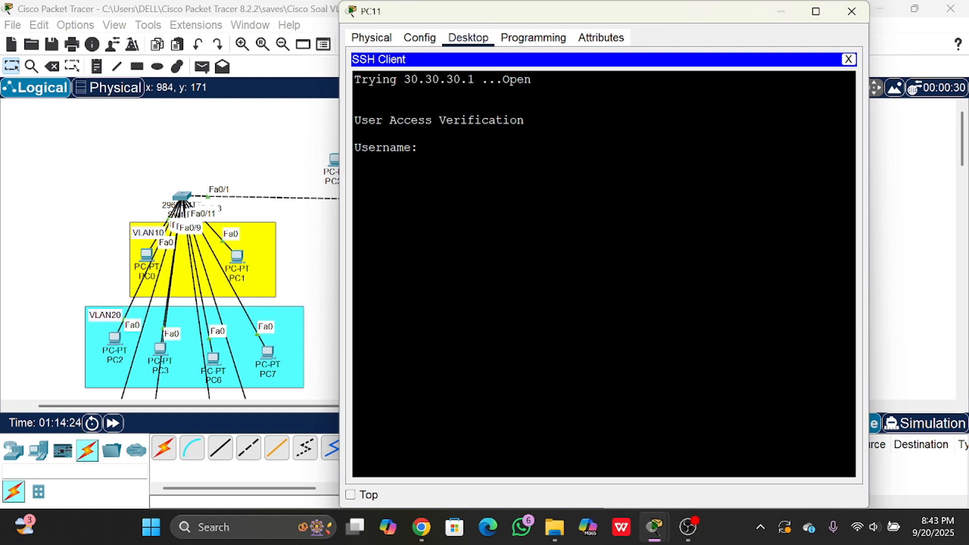
- Try to log in to the router's Telnet session as admin1 with the account password
type("admin1")
key("Return")
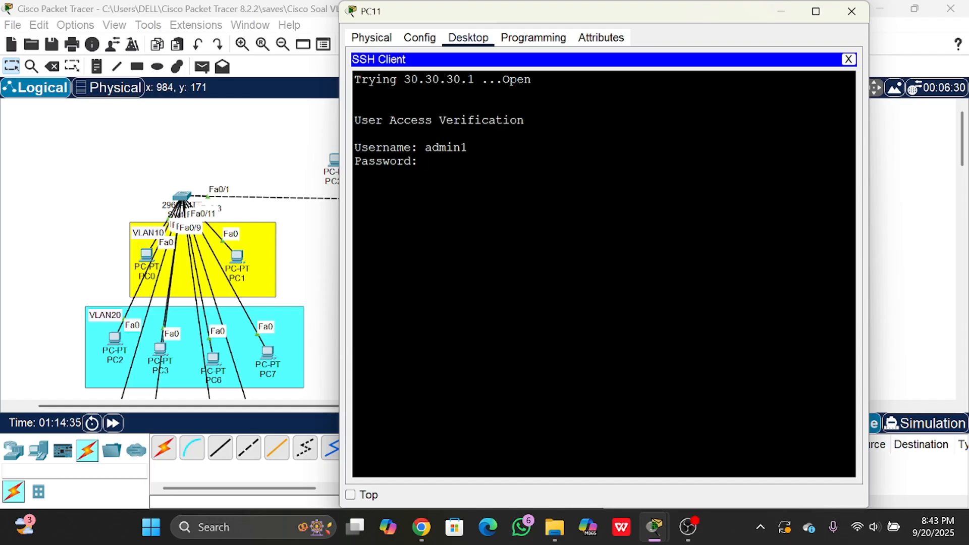
key("Return")
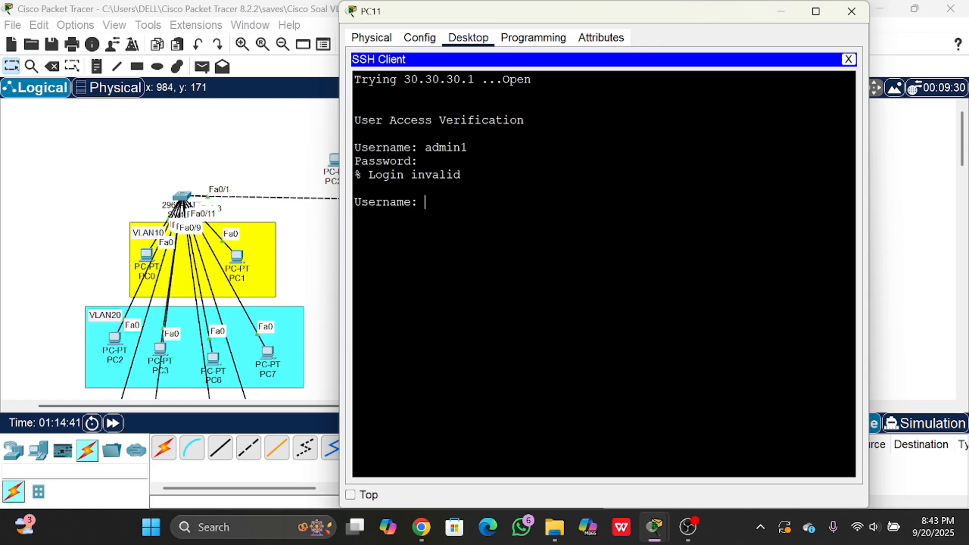
- Log in to the Telnet session again with the username admin1 and the account password
type("admin1")
key("Return")
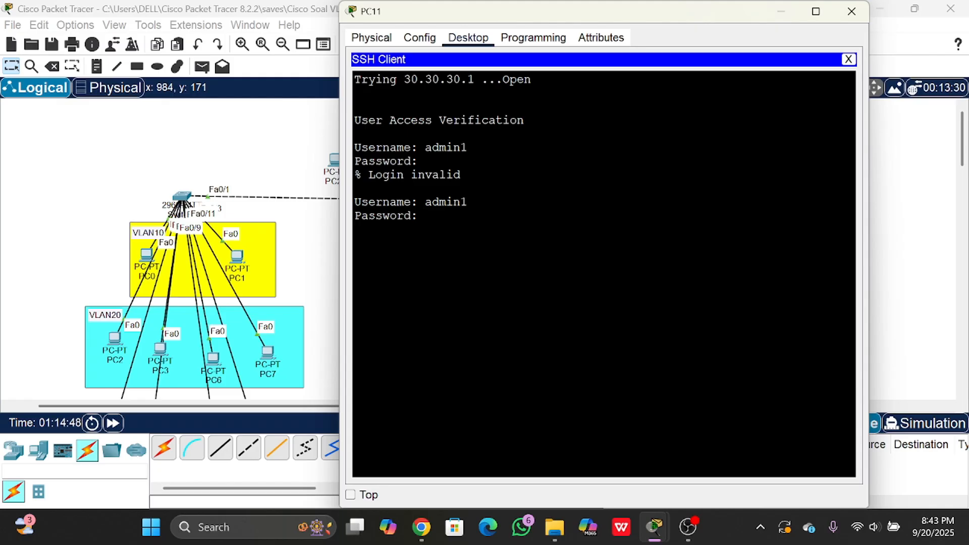
key("Return")
- Enter privileged mode with en and the enable password, and open global configuration mode with conf t in the Telnet session
type("en")
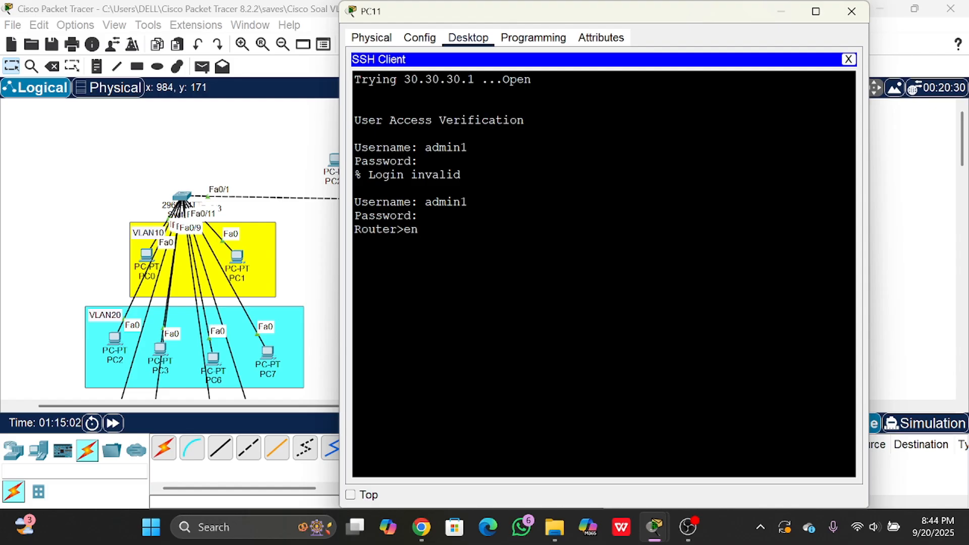
key("Return")
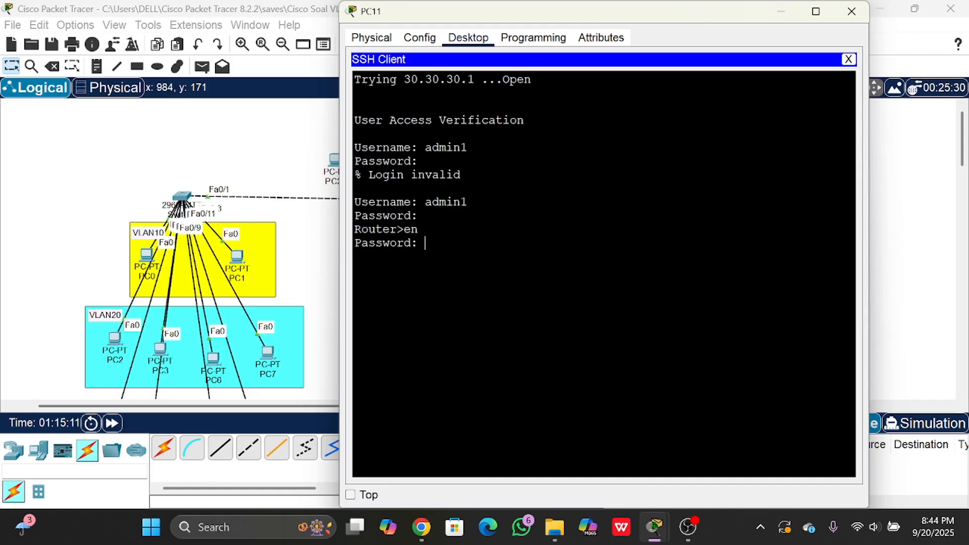
key("Return")
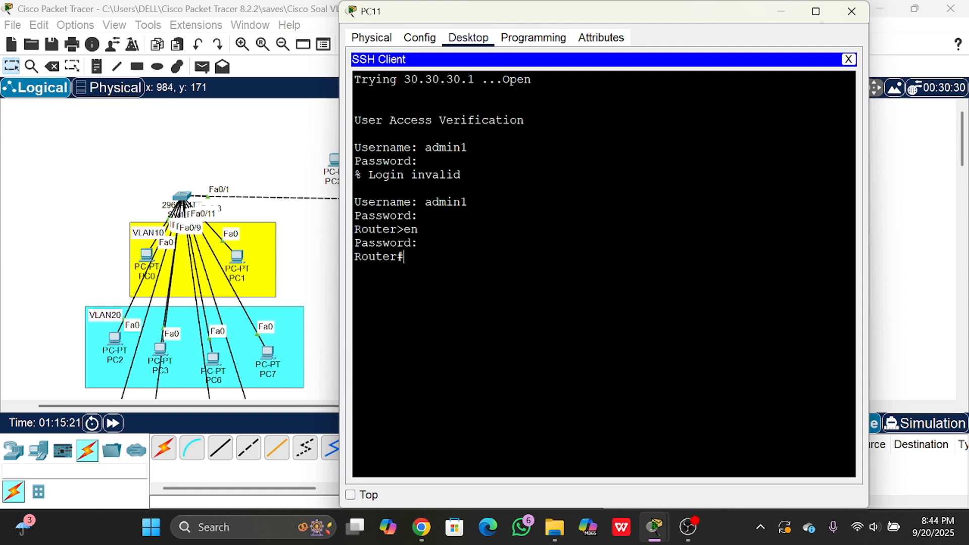
type("conf")
type(" t")
key("Return")
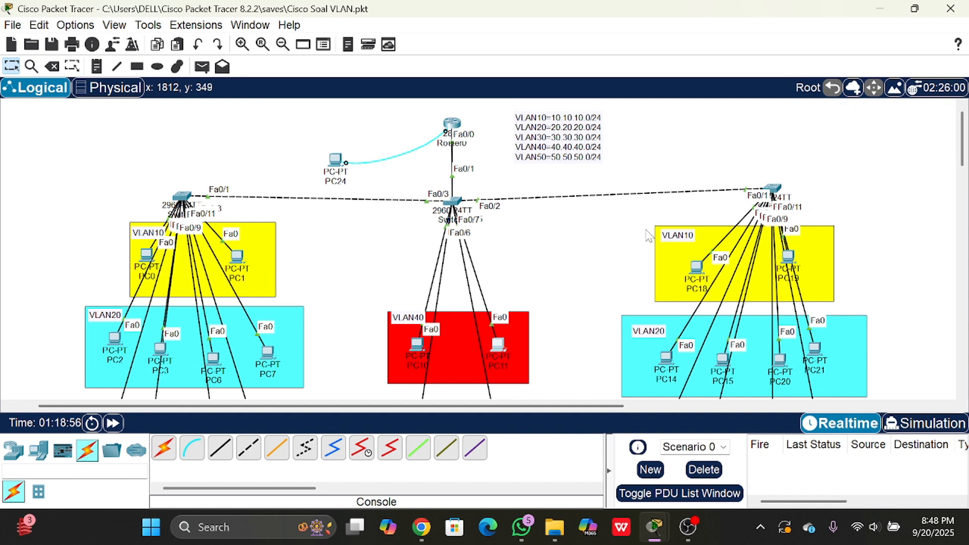
- Open Router0's CLI and enter global configuration mode with conf t
left_click(453, 123)
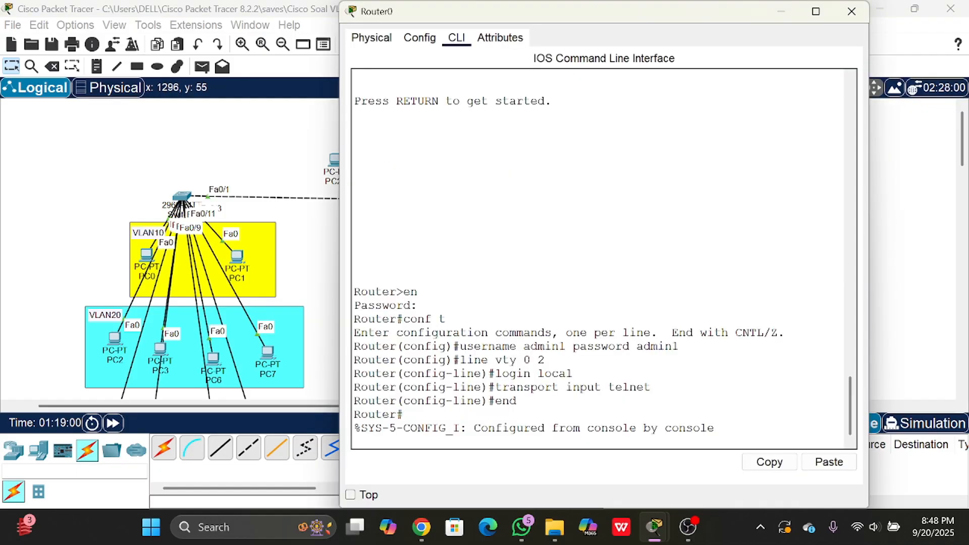
key("Return")
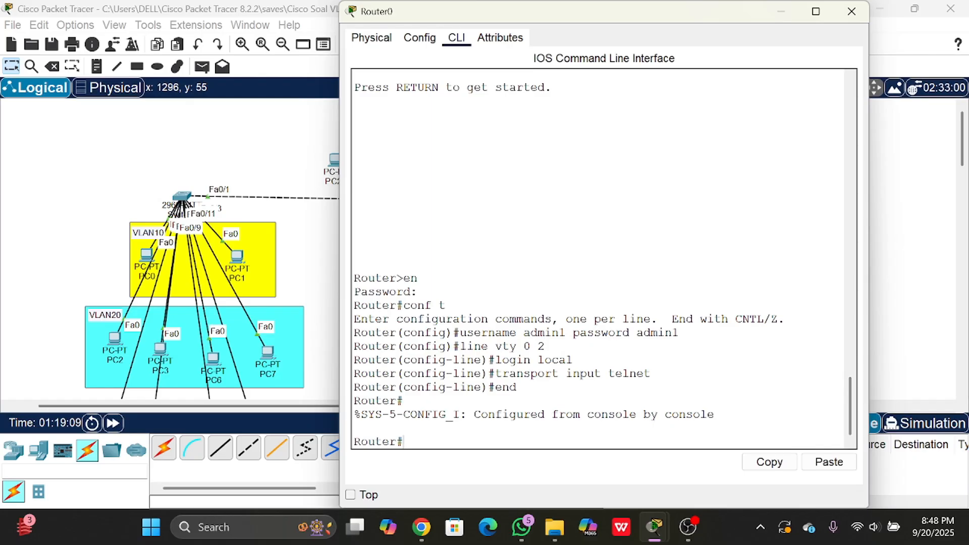
type("conf t")
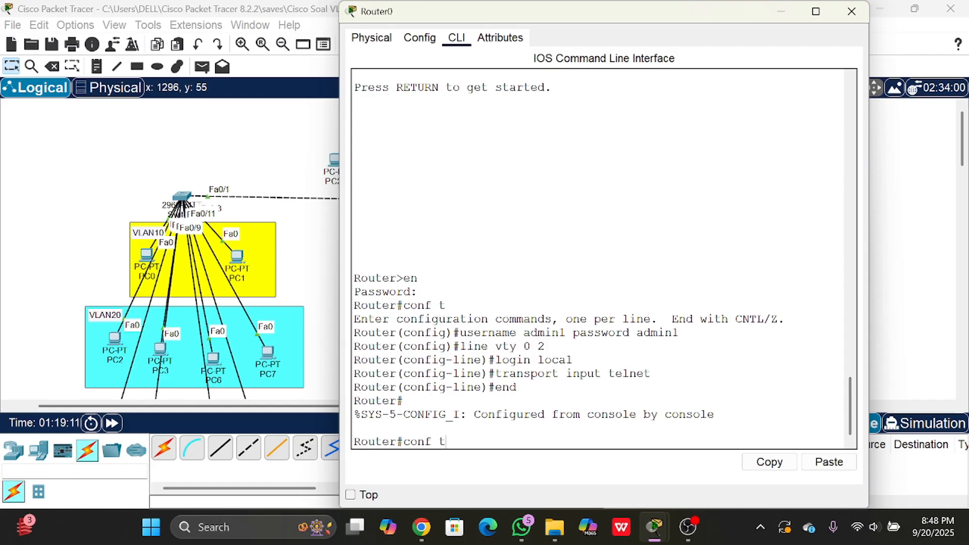
key("Return")
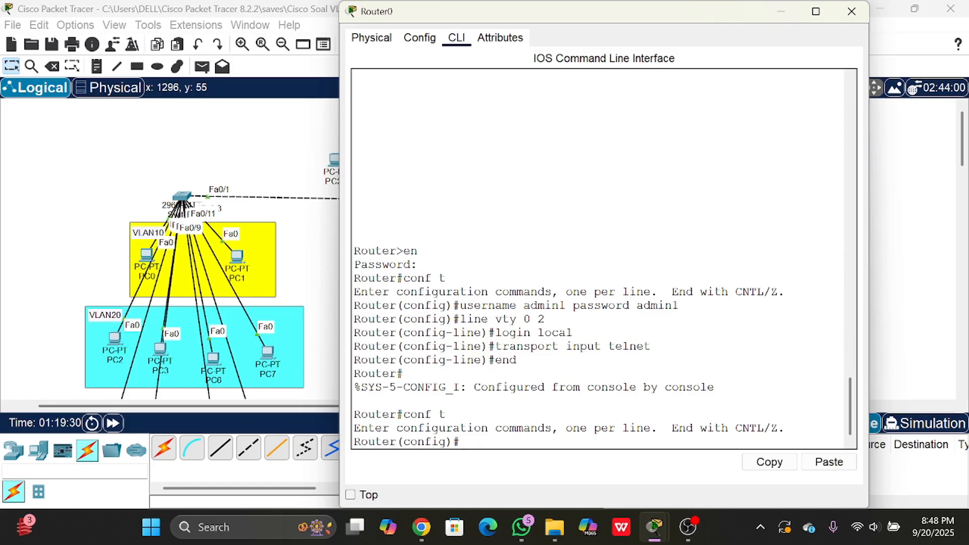
- Try to generate RSA keys on the router with crypto key generate rsa
type("crypto key generate")
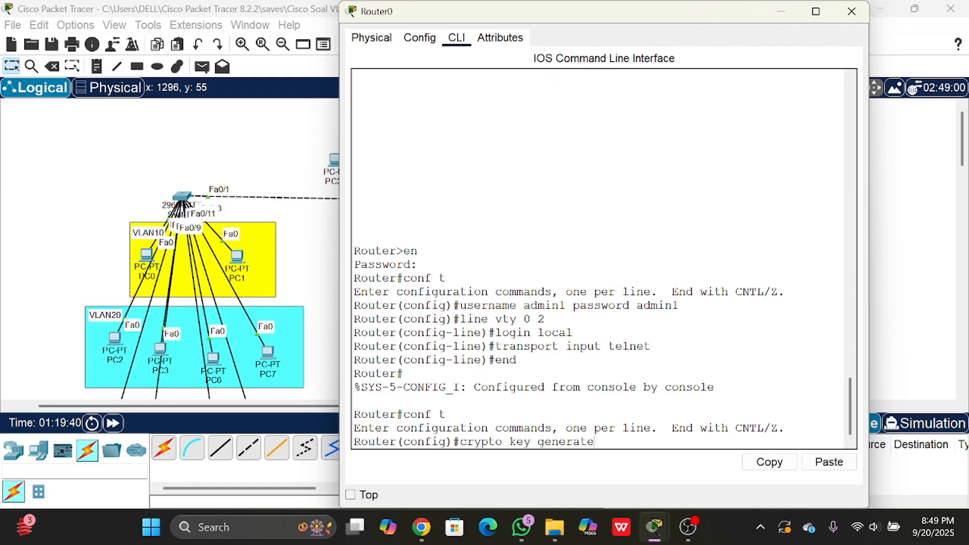
type(" rsa")
key("Return")
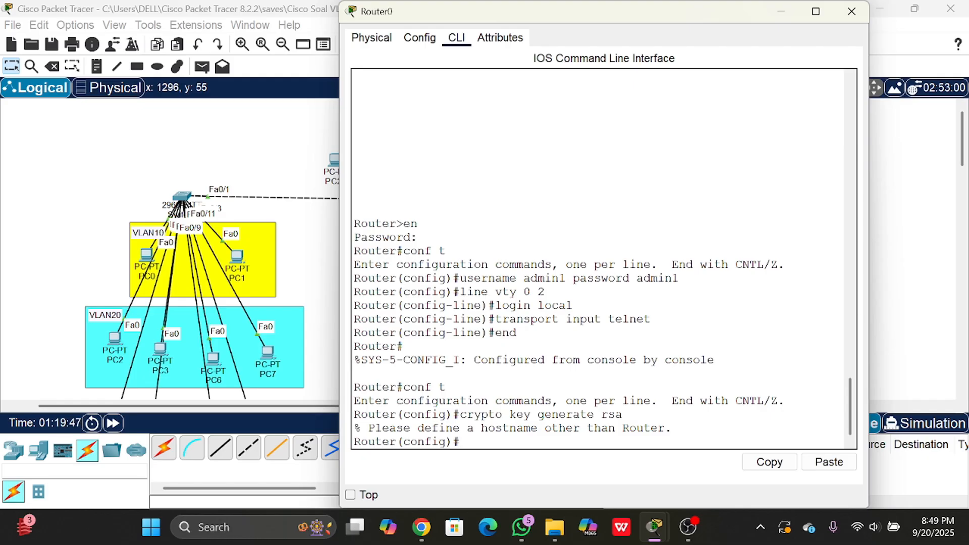
left_click_drag(368, 428, 404, 427)
left_click_drag(480, 428, 609, 428)
- Set the router's hostname to baleendah with the hostname command
type("hostname")
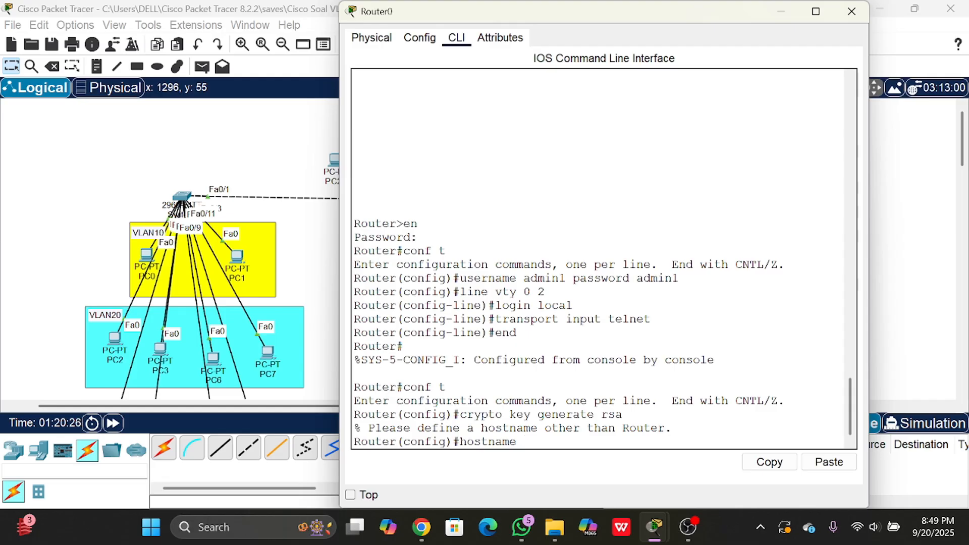
type(" baleendah")
key("Return")
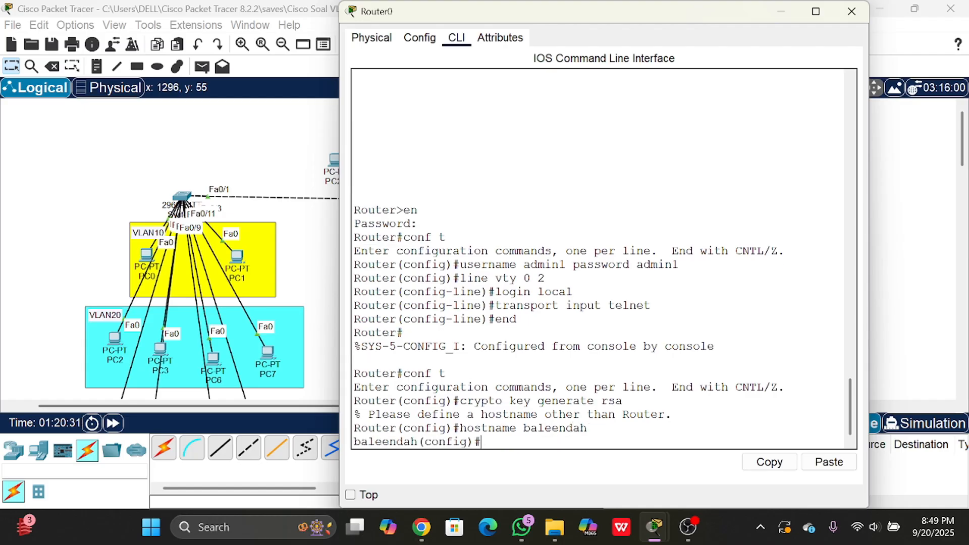
- Try again to generate the RSA keys with crypto key generate rsa under the new hostname
type("crypto key generate")
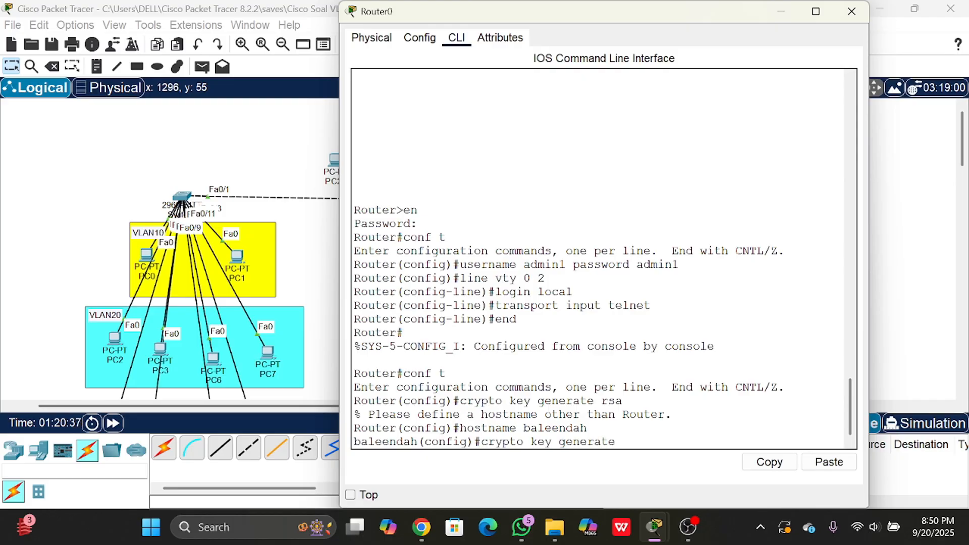
type(" rsa")
key("Return")
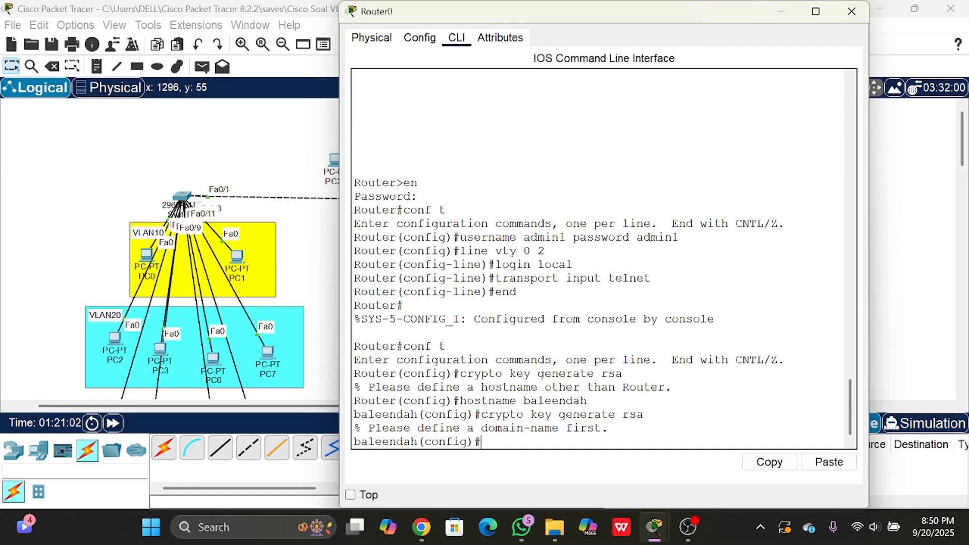
left_click_drag(481, 415, 643, 415)
left_click(523, 415)
- Set the router's domain name to baleendah with ip domain-name
type("ip domain")
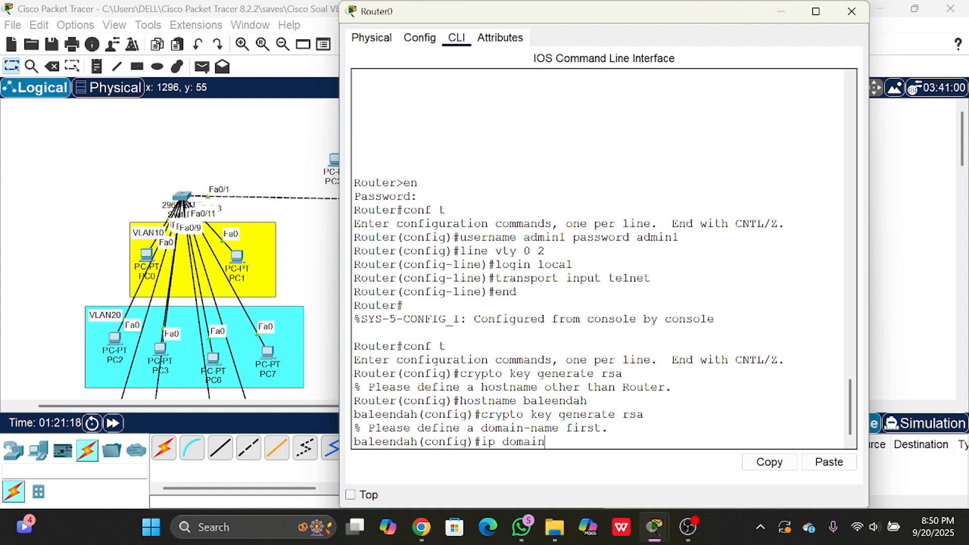
type("-name baleendah")
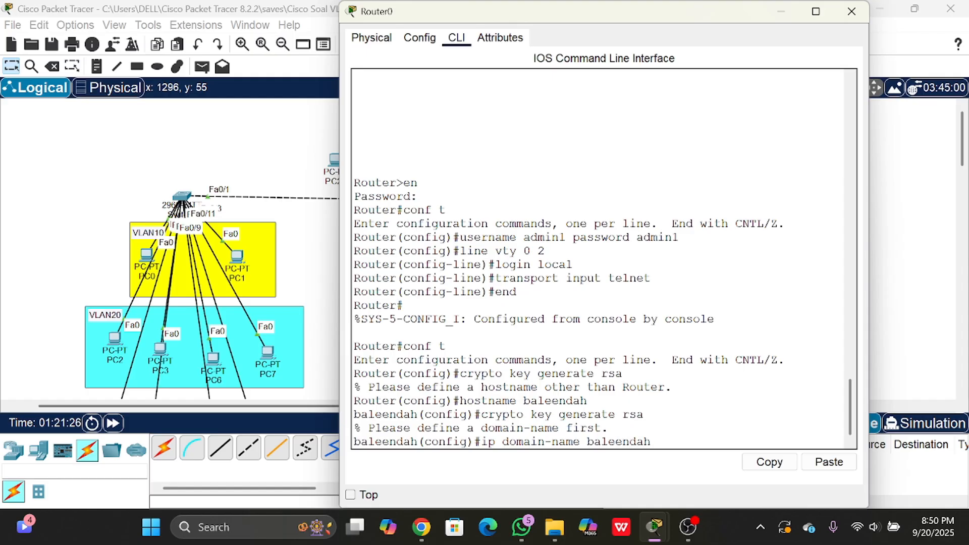
key("Return")
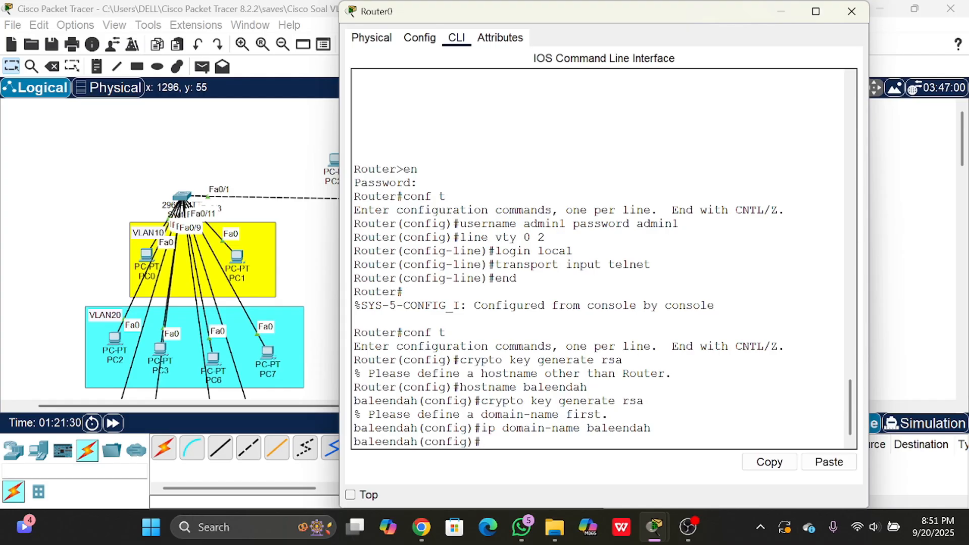
- Generate the router's RSA keys with crypto key generate rsa, using a 1024-bit modulus
type("crypto key gener")
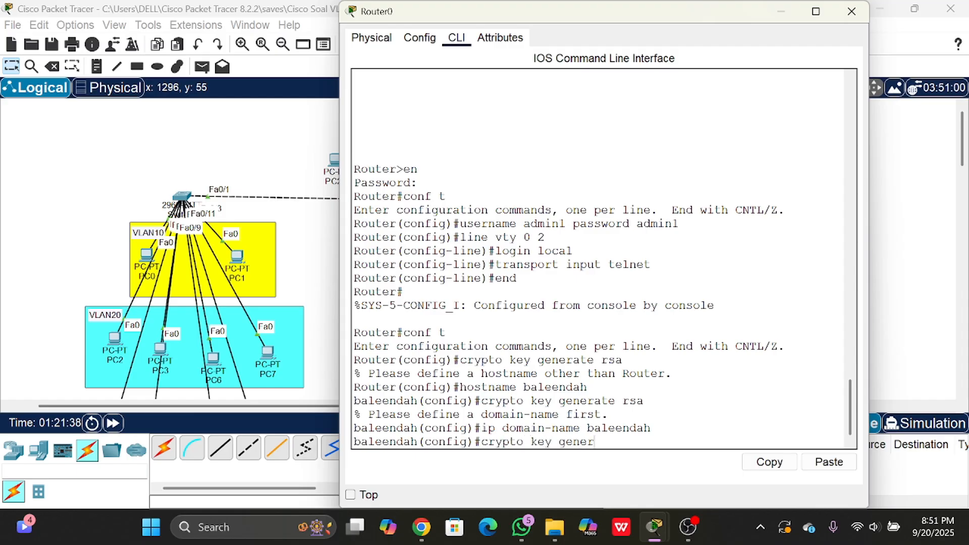
type("ate rsa")
key("Return")
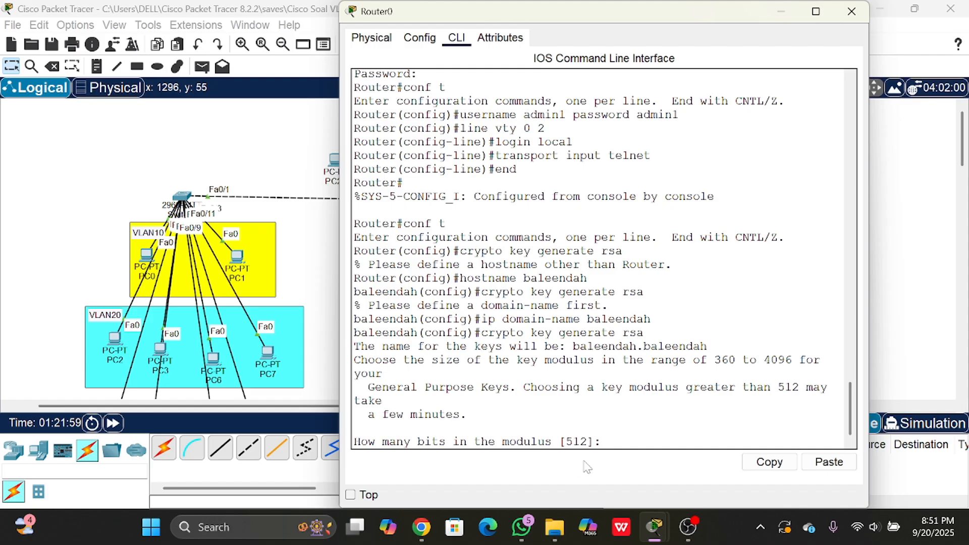
type("1024")
key("Return")
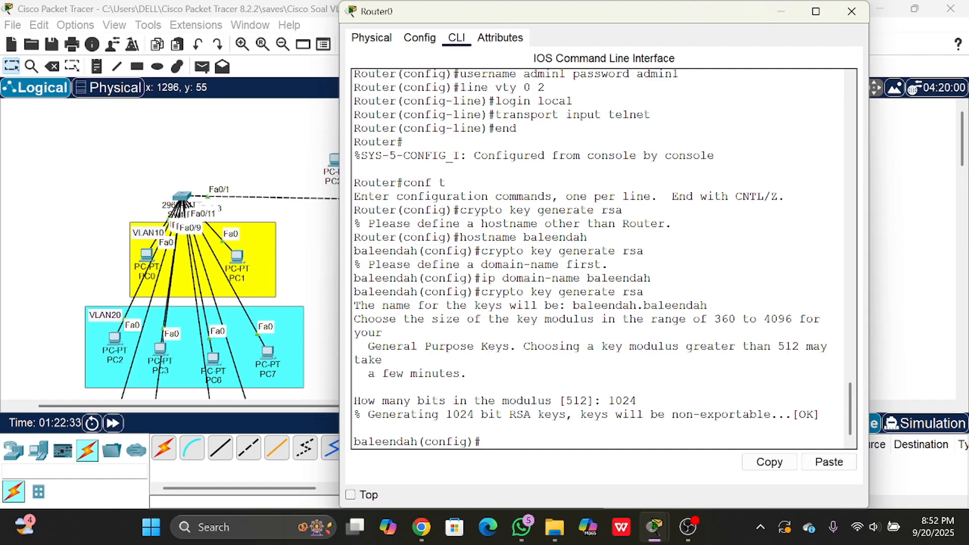
- Enter the configuration of VTY lines 0 to 2 and allow SSH as the incoming protocol with transport input ssh
type("line vty 0 2")
key("Return")
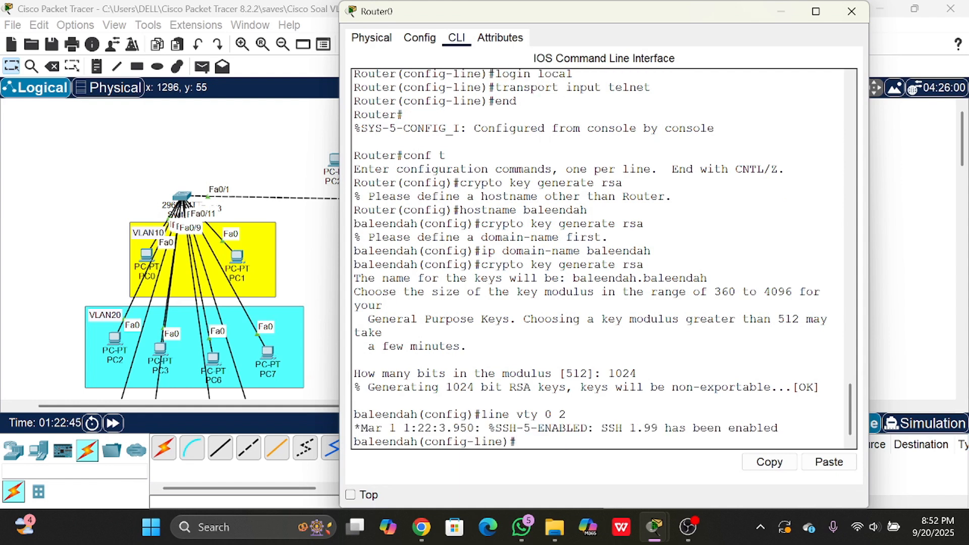
type("transport input ")
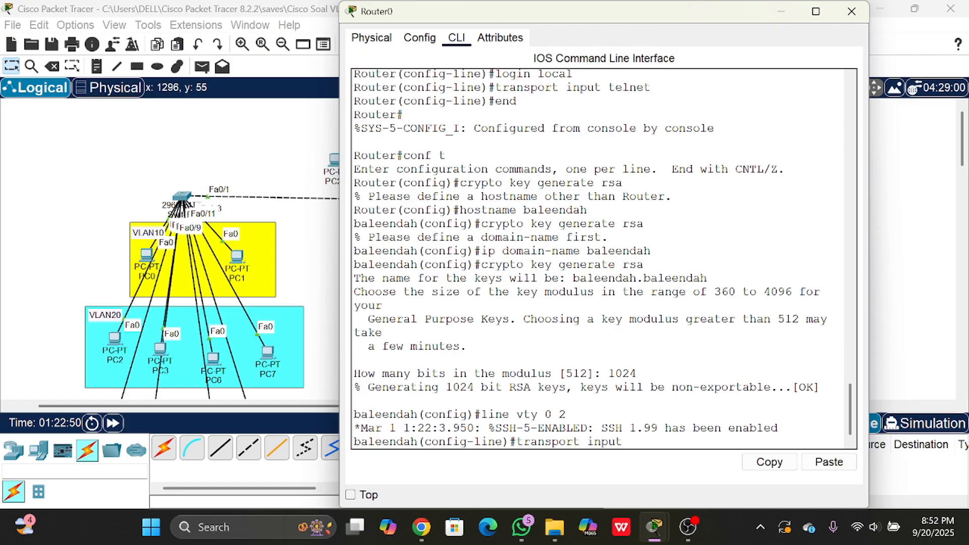
type("ssh")
key("Return")
- Leave the VTY line configuration with exit and close Router0's window
type("ex")
key("Return")
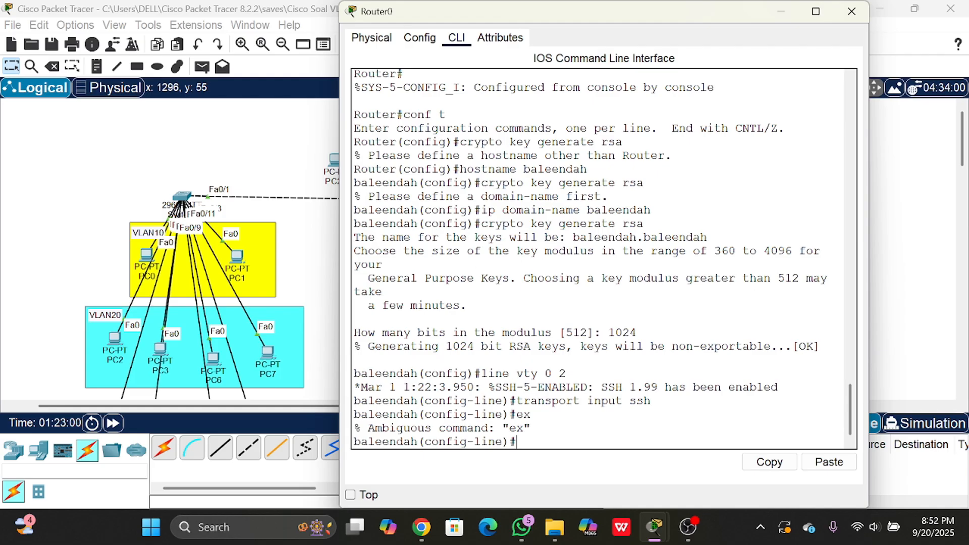
type("exit")
key("Return")
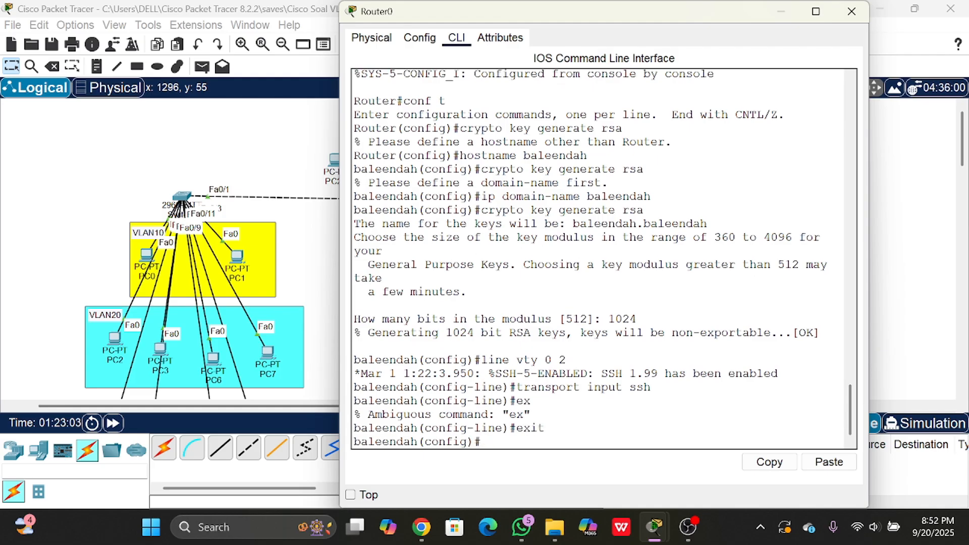
left_click(849, 12)
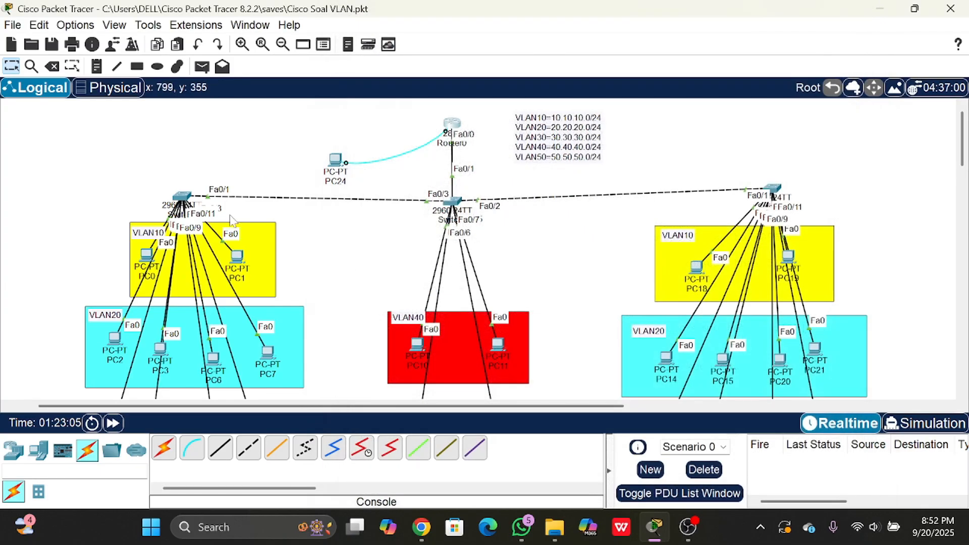
- Open PC10's Telnet/SSH client and connect over SSH to 10.10.10.1 with the username admin1
scroll(376, 240, "down", 3)
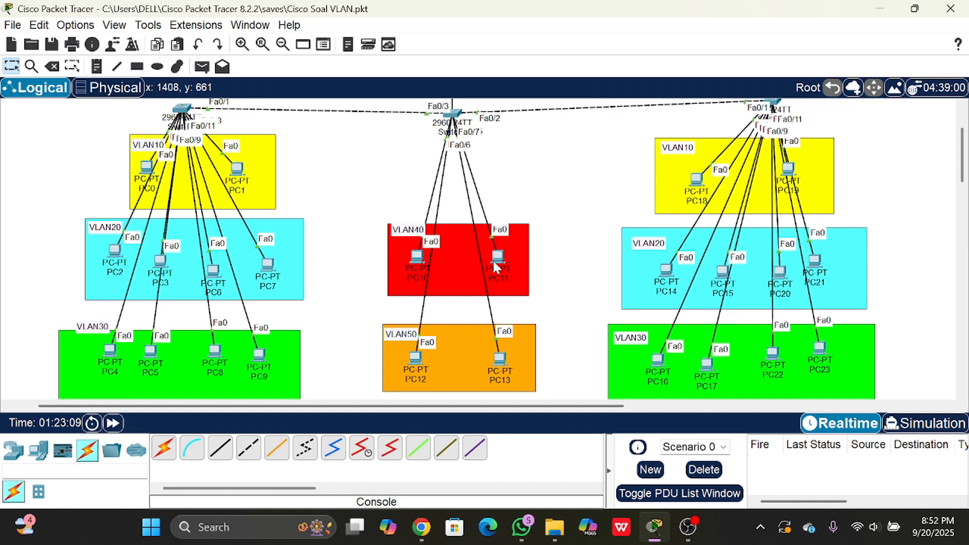
left_click(419, 257)
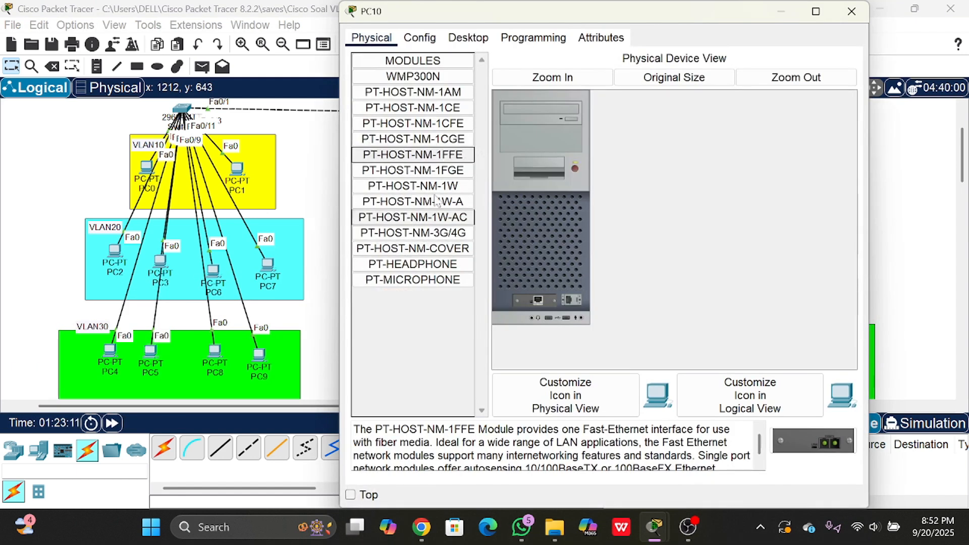
left_click(465, 40)
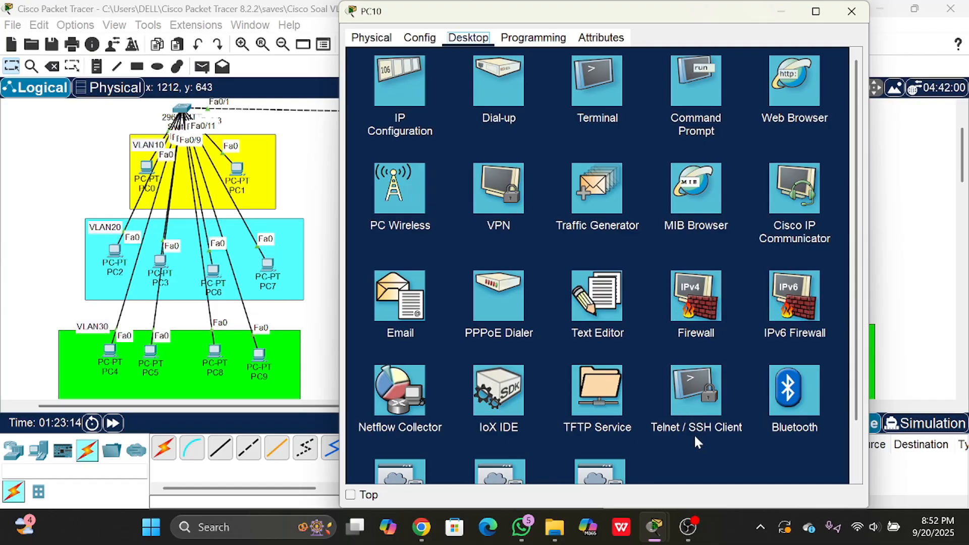
left_click(698, 400)
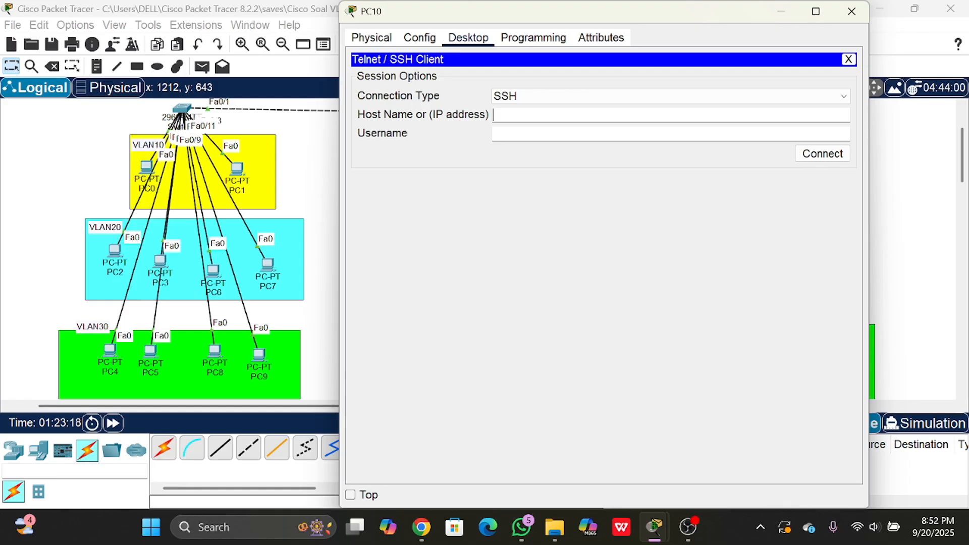
left_click(555, 115)
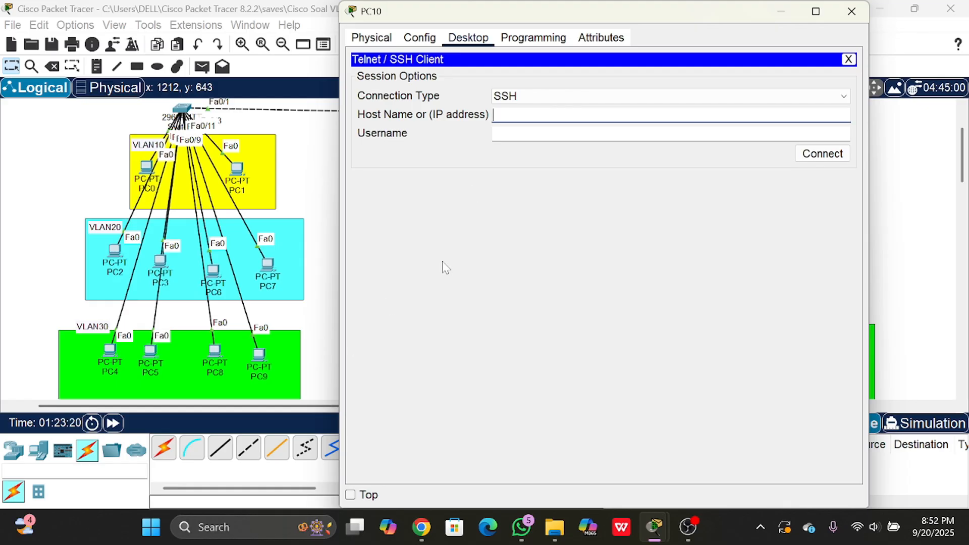
type("10.10.10.1")
key("Tab")
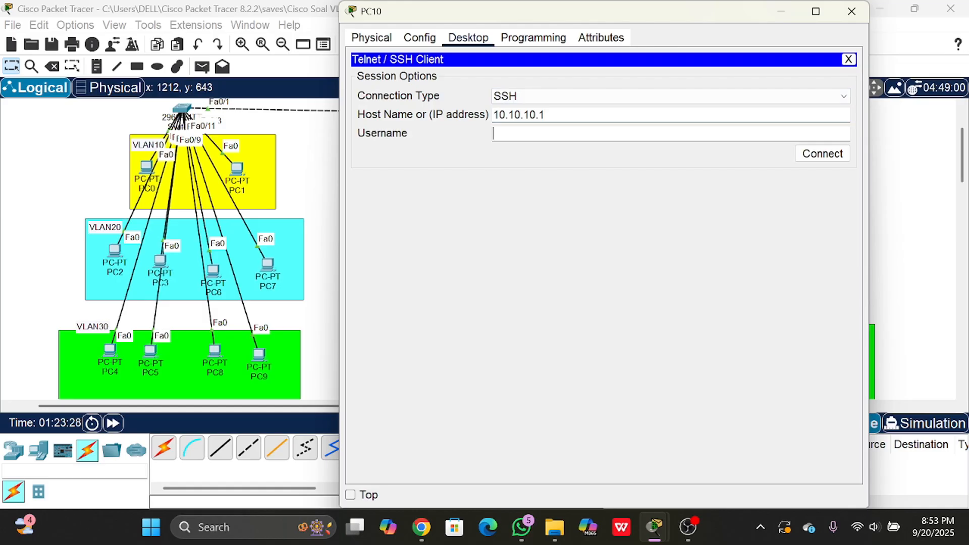
type("admin1")
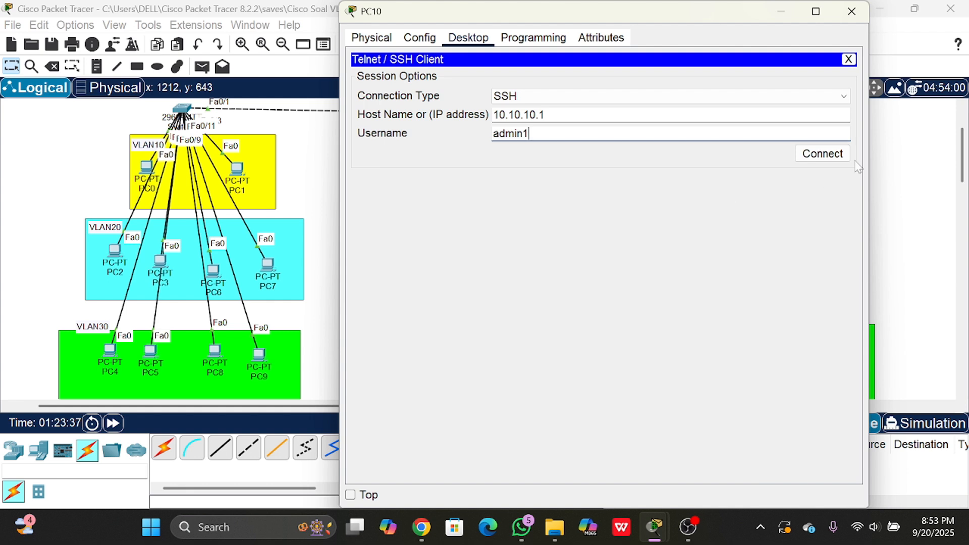
left_click(819, 154)
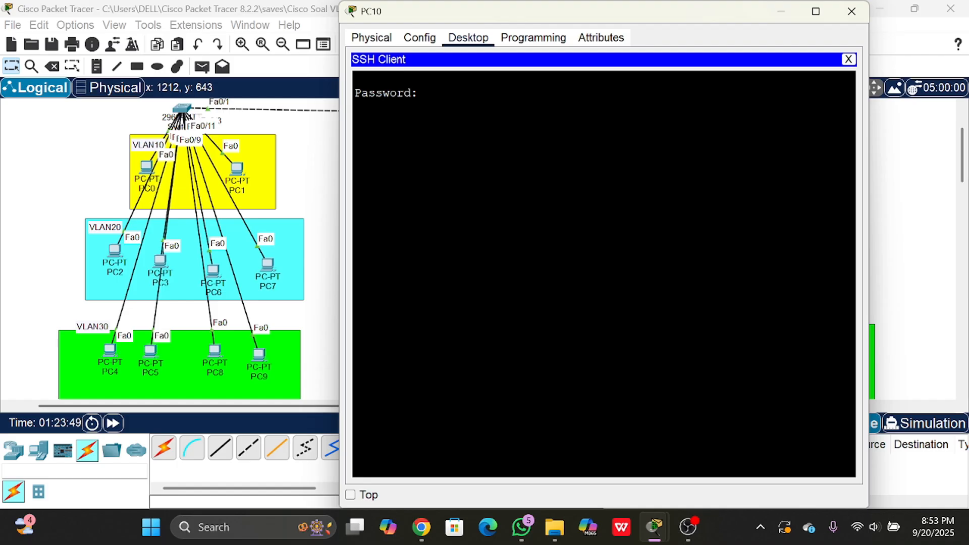
- Log in to the SSH session with the account password and enter privileged mode with en and the enable password
key("Return")
type("`")
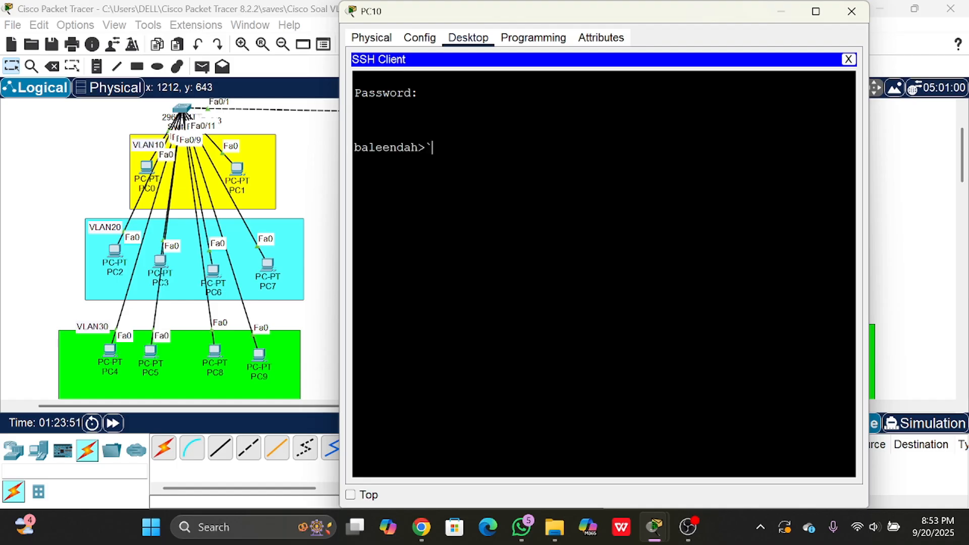
key("BackSpace")
type("en")
key("Return")
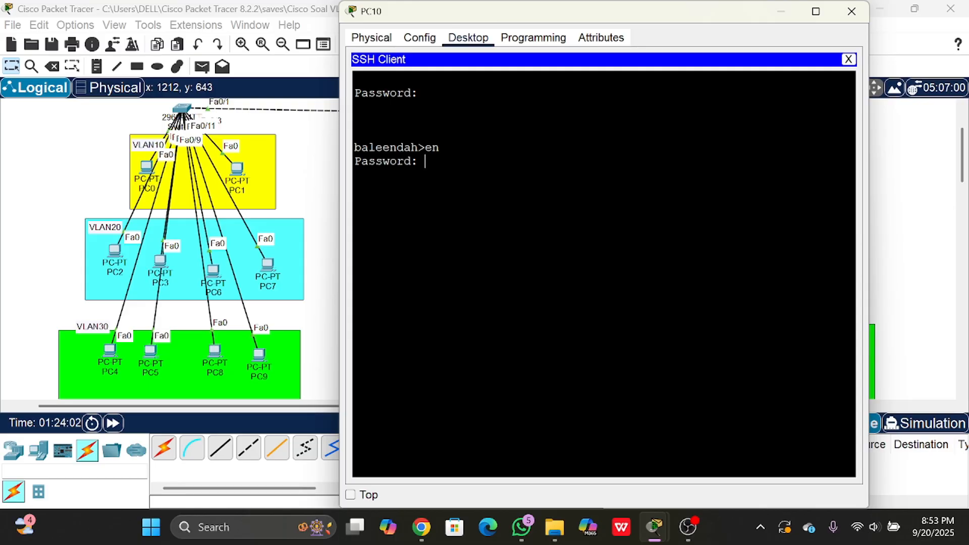
key("Return")
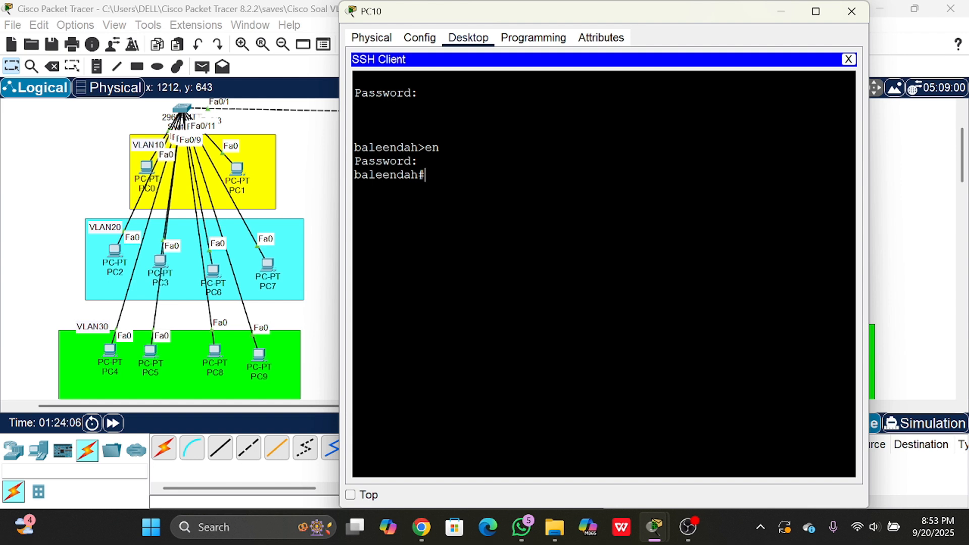
- Enter the router's global configuration mode through PC10's SSH session with conf t
type("conf t")
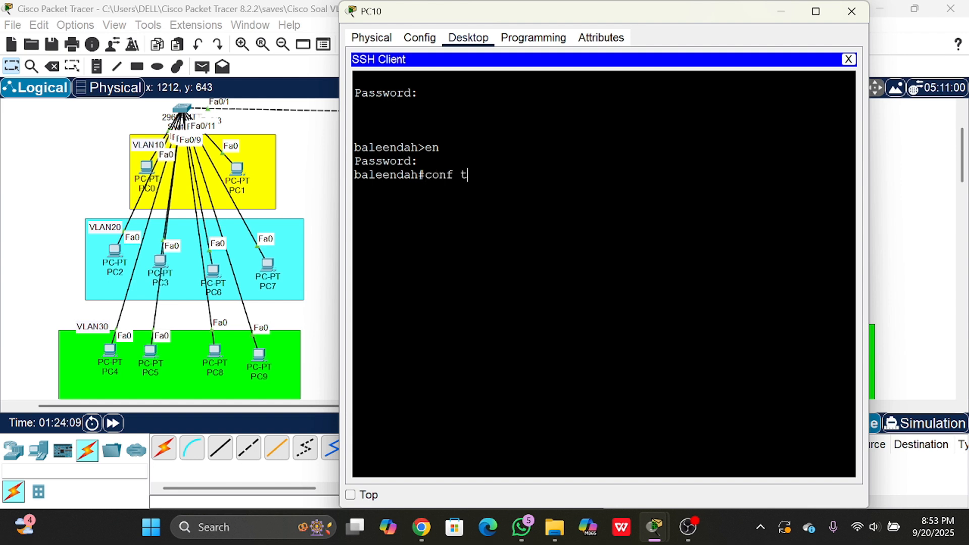
key("Return")
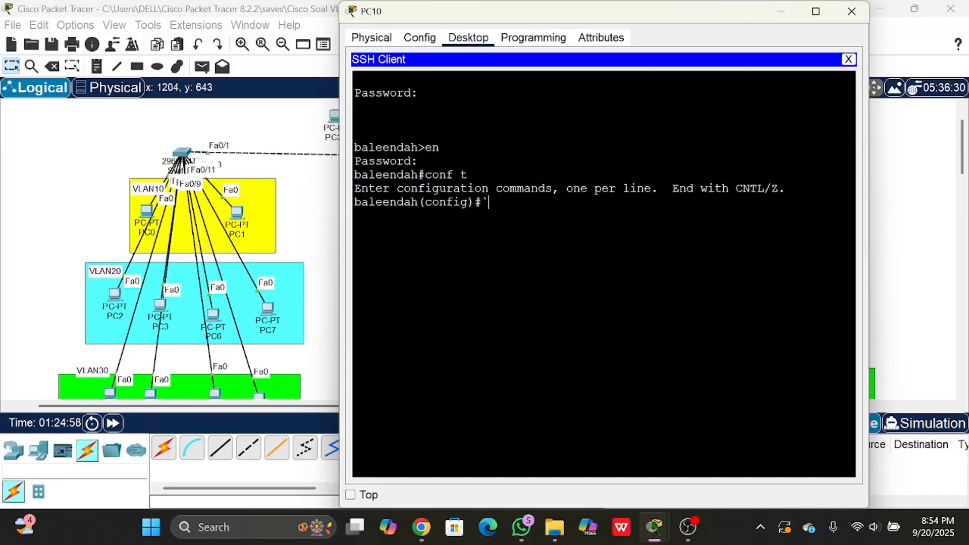
key("BackSpace")
left_click(249, 126)
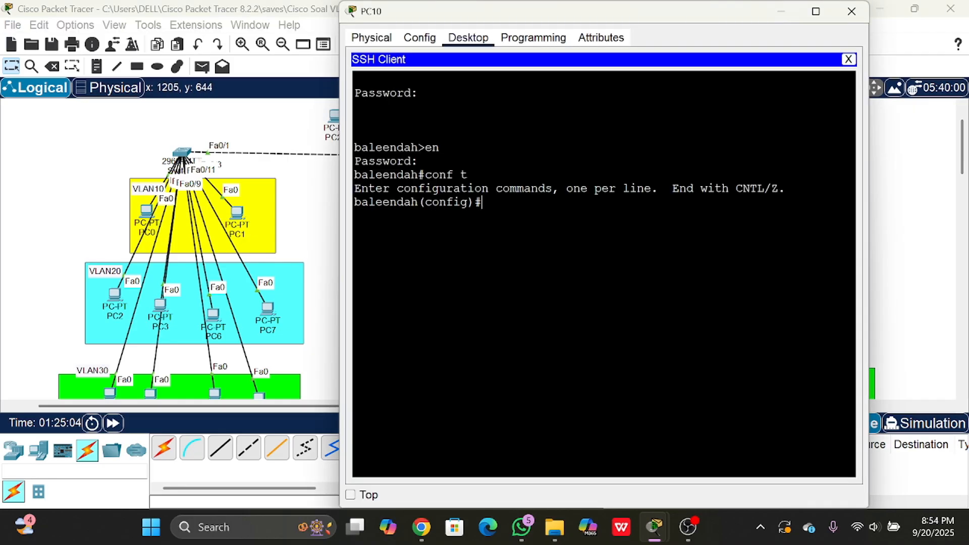
left_click(423, 302)
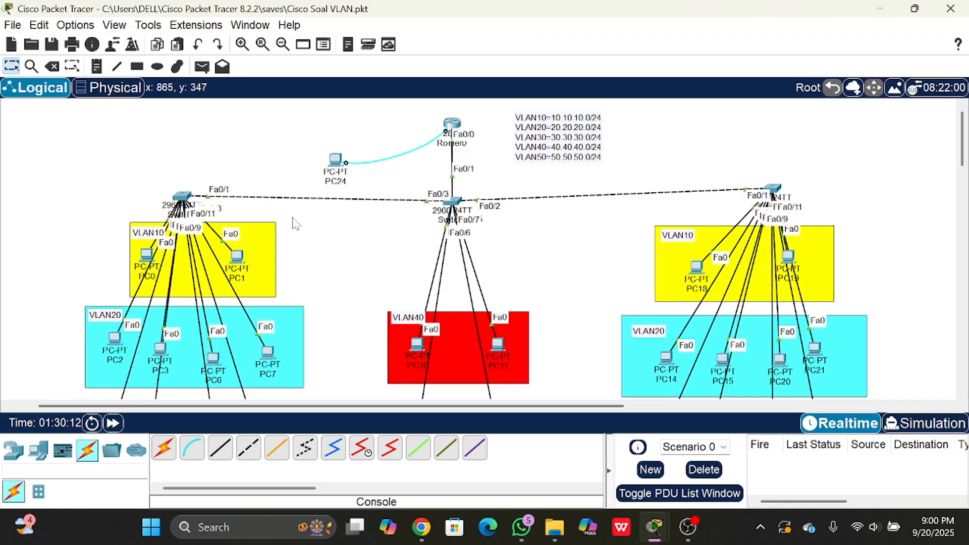
- Open Switch0's command line and enter global configuration mode with en and conf t
left_click_drag(83, 190, 951, 179)
mouse_move(455, 216)
left_mouse_down()
mouse_move(462, 220)
mouse_move(464, 207)
left_mouse_up()
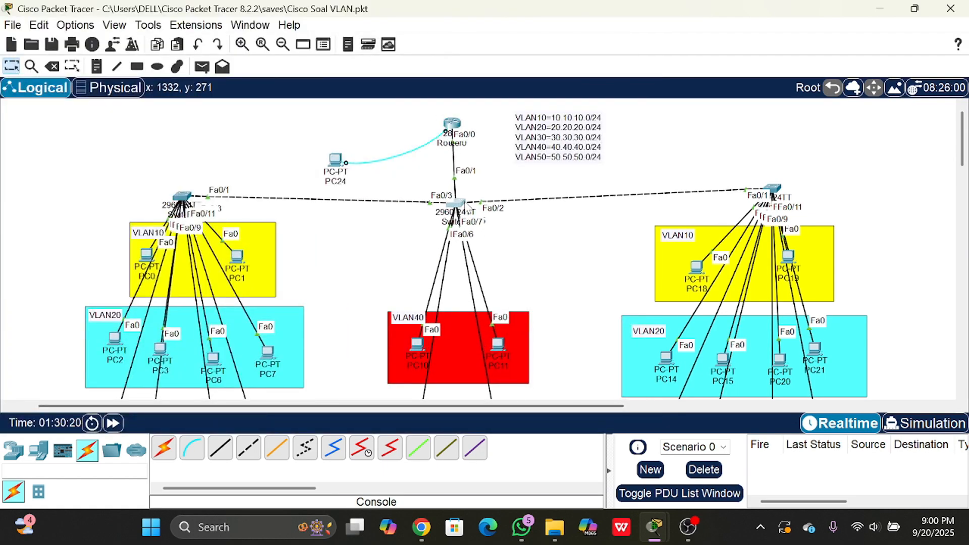
left_click(464, 208)
left_click(452, 40)
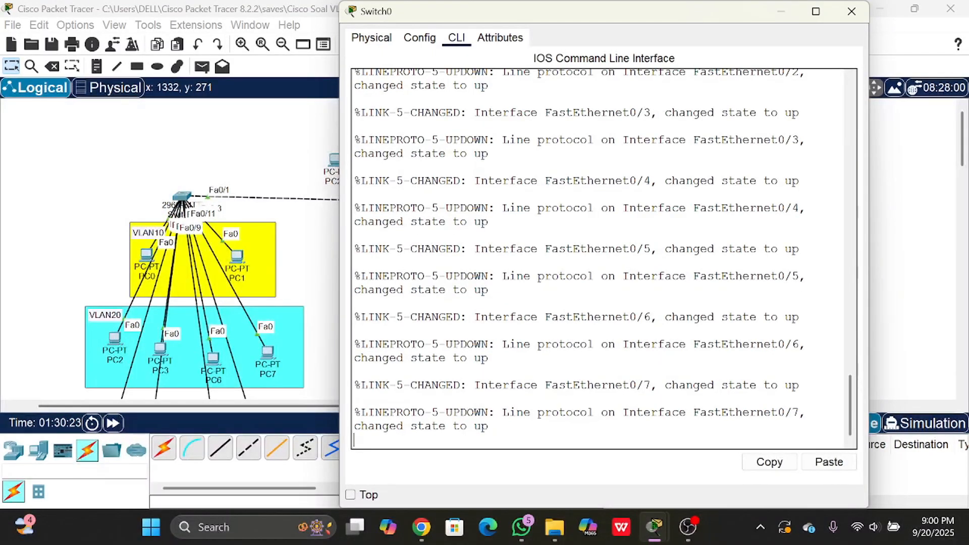
key("Return")
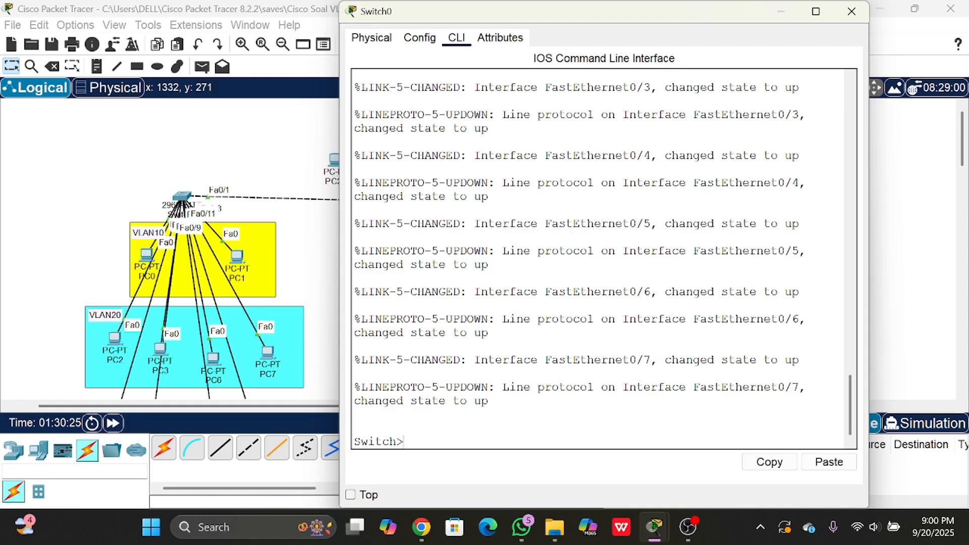
type("en")
key("Return")
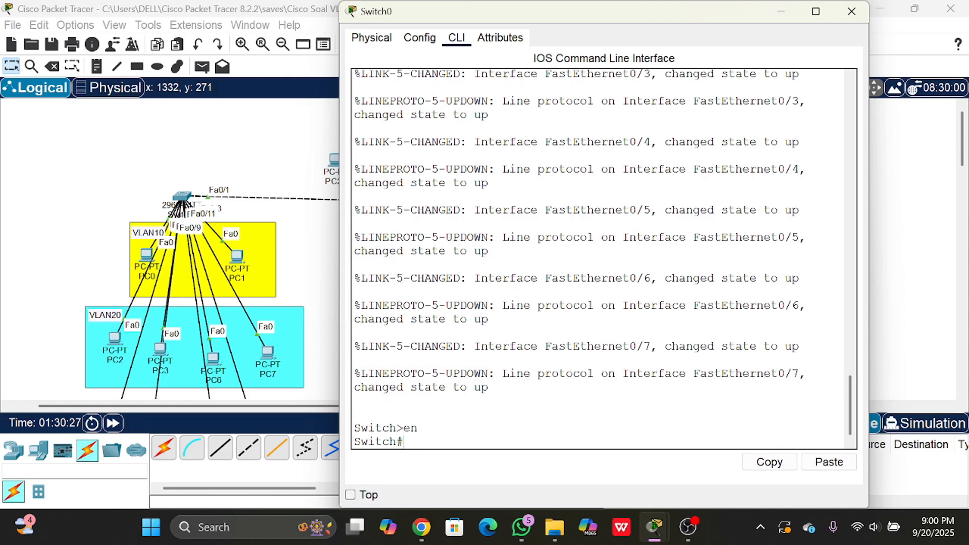
type("conf t")
key("Return")
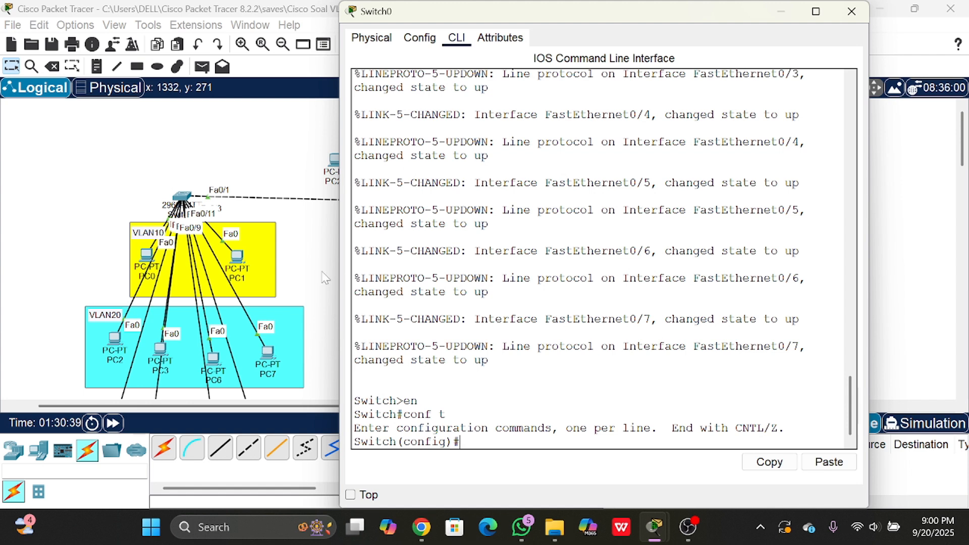
- Enter the VLAN 20 interface configuration on Switch0 with int vlan20
left_click_drag(485, 19, 393, 43)
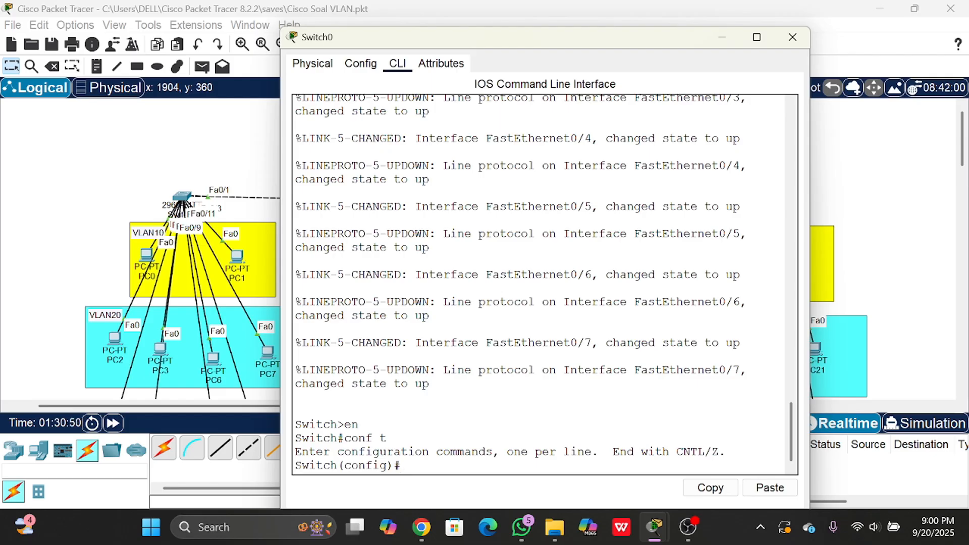
type("int vlan20")
key("Return")
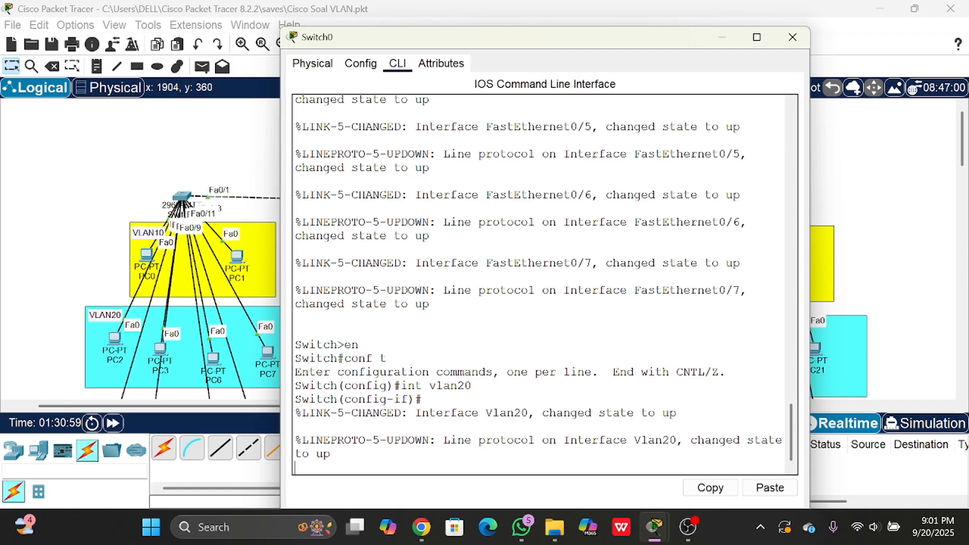
key("Return")
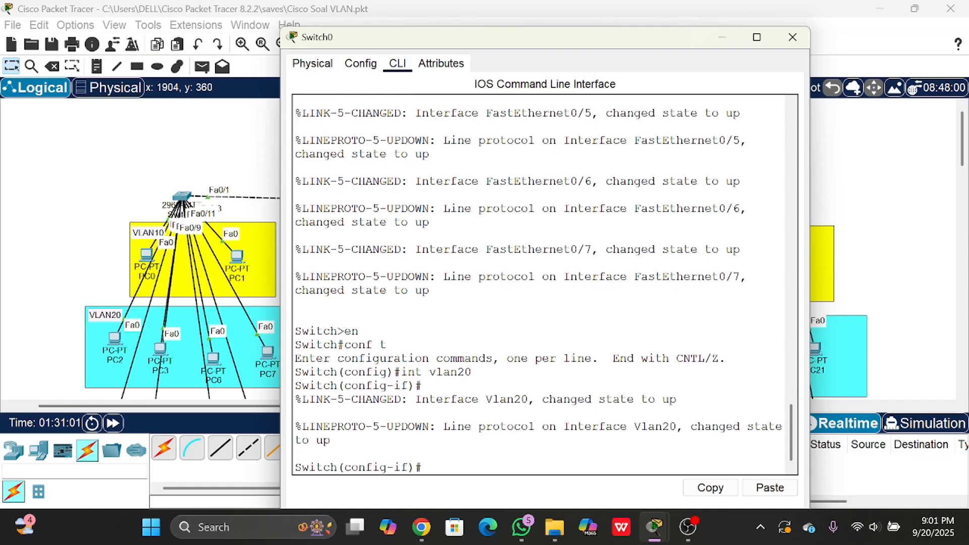
- Assign the VLAN 20 interface the IP address 20.20.20.77 with subnet mask 255.255.255.0
type("ip address 20")
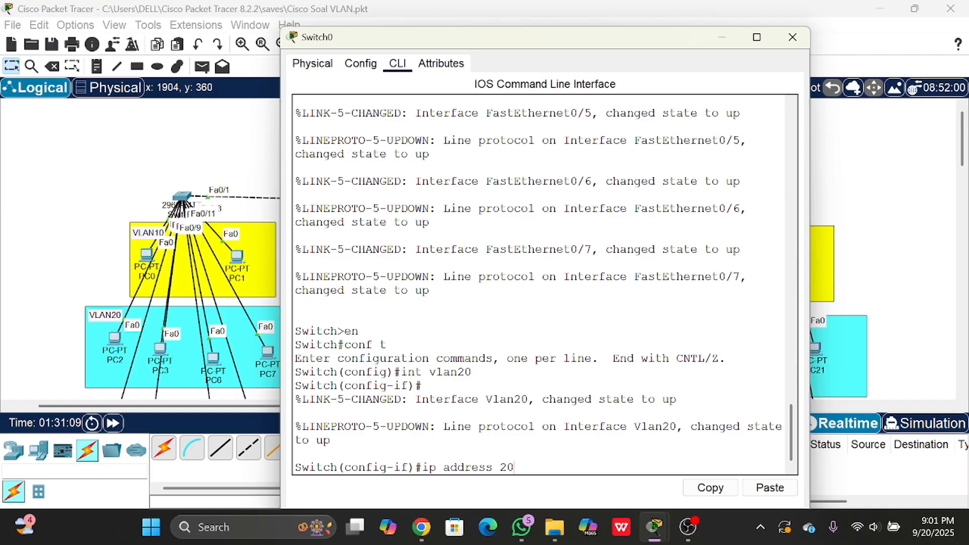
type(".20.20")
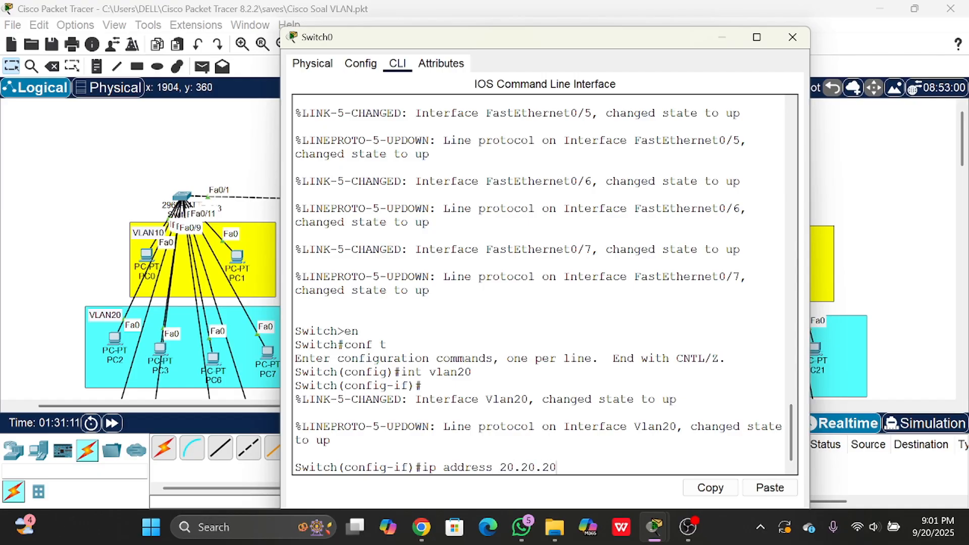
type(".")
type("77")
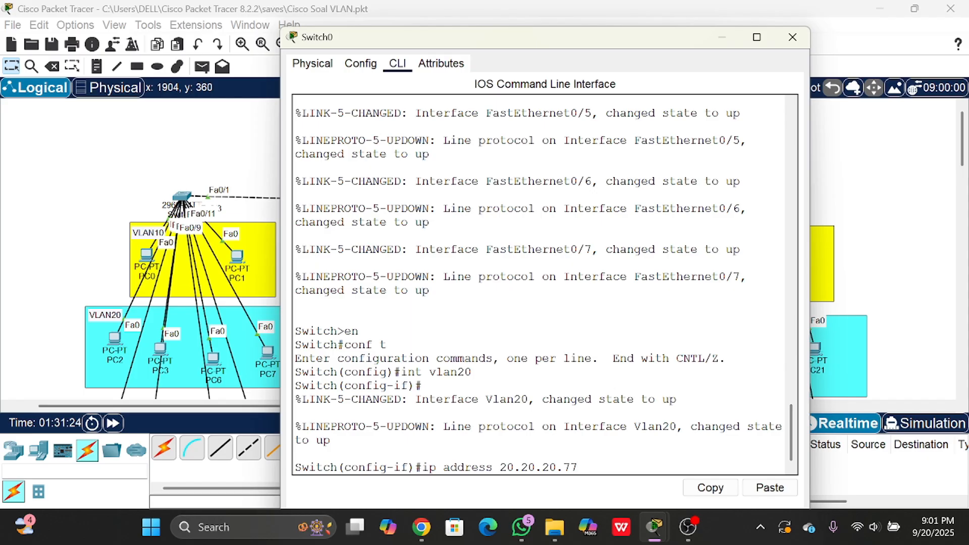
type(" 255.255.255.0")
key("Return")
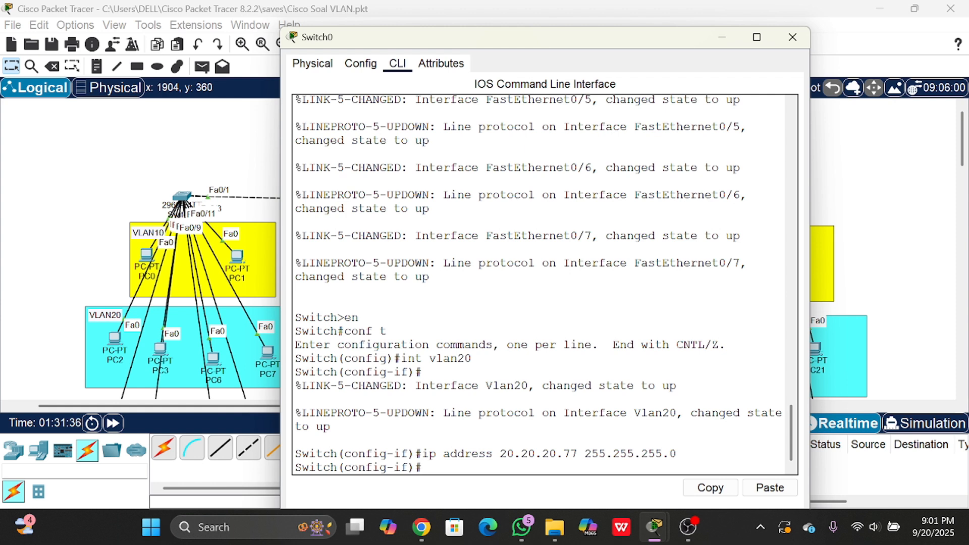
- Set Switch0's default gateway to 20.20.20.1 with ip default-gateway
left_click_drag(483, 44, 444, 40)
left_click_drag(432, 28, 421, 20)
type("ip")
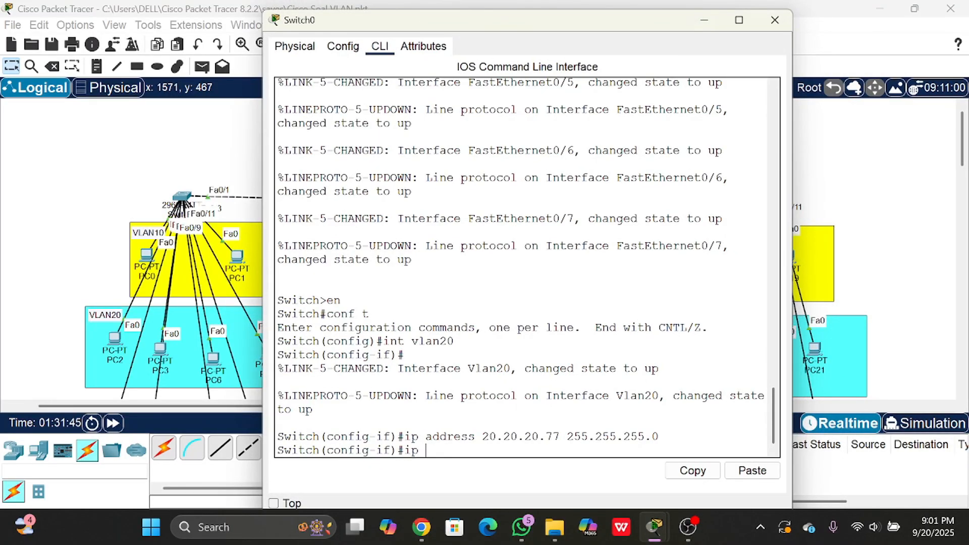
type(" default")
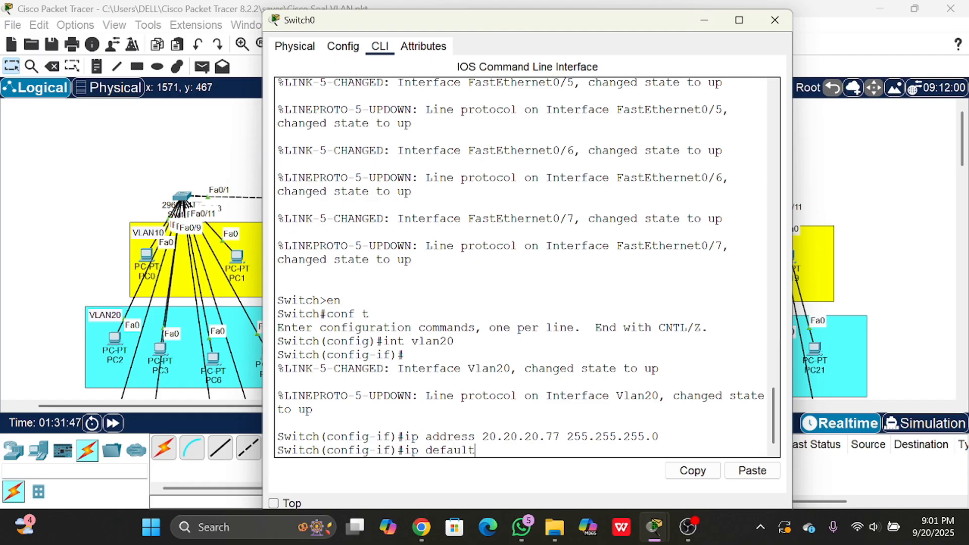
type("-")
type("gate")
type("way ")
type("10")
key("BackSpace")
key("BackSpace")
type("20.20.20")
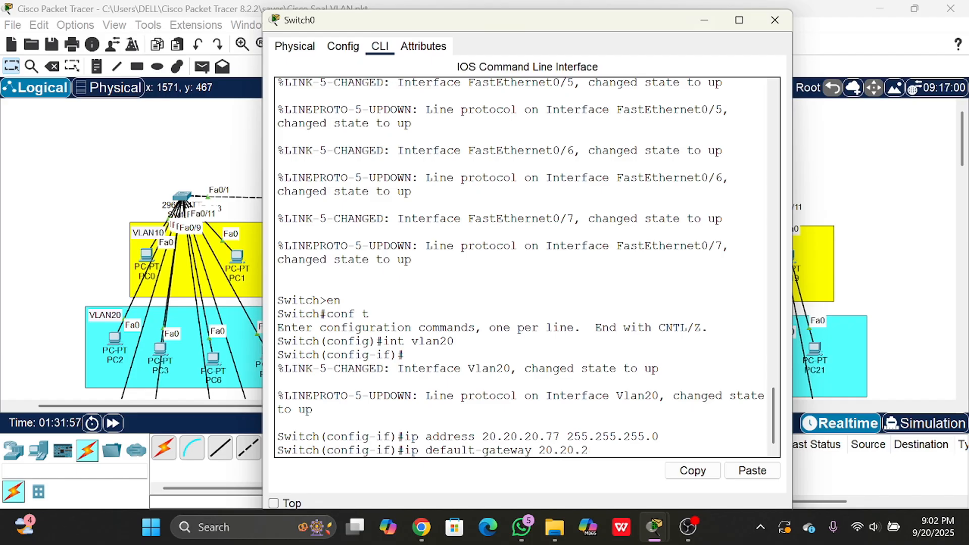
type(".1")
key("Return")
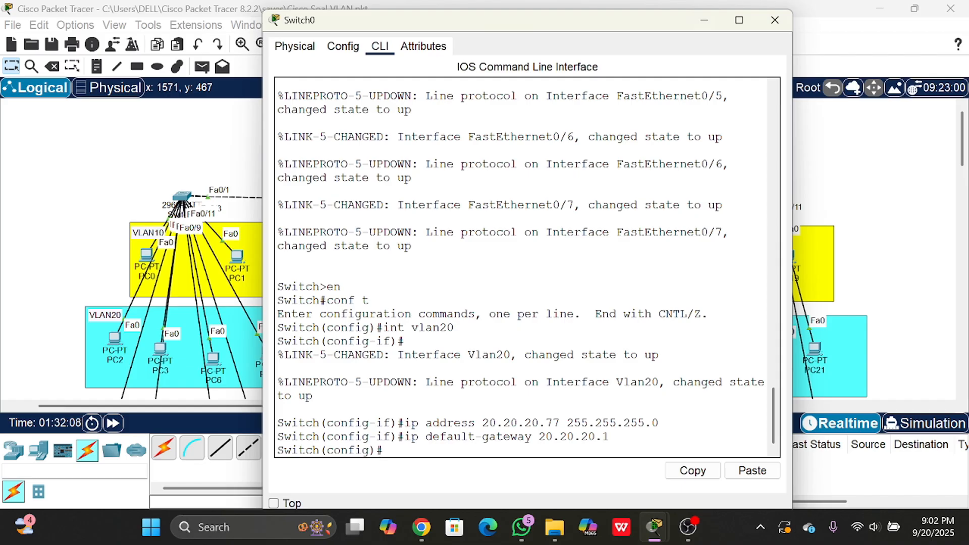
- Display Switch0's interface summary with do sh ip int brief and examine the Vlan20 interface's IP address and status
type("do sh ip int bri")
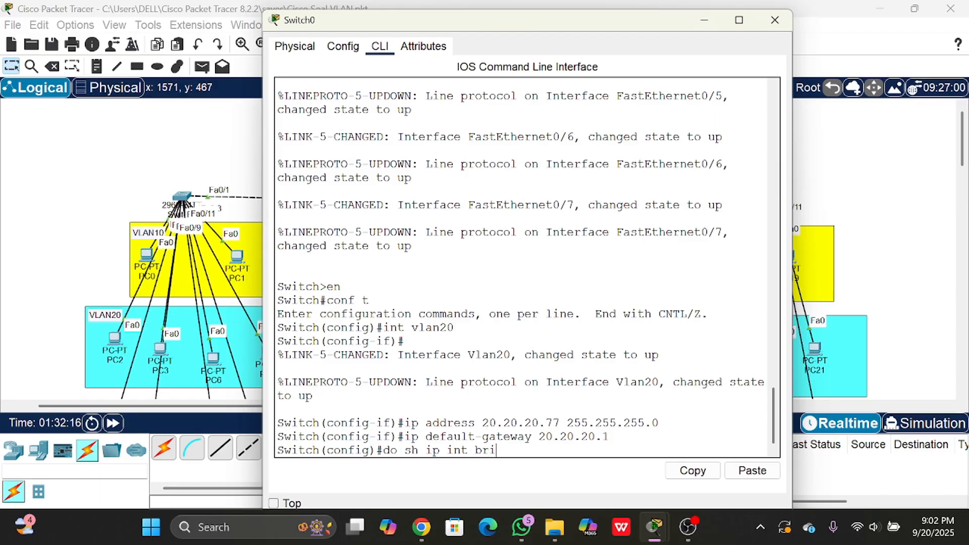
type("ef")
key("Return")
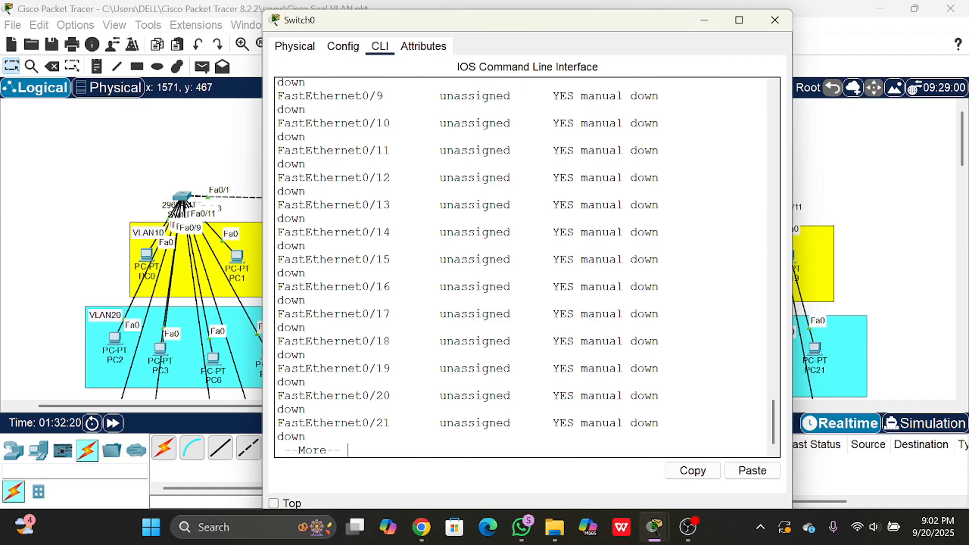
key("space")
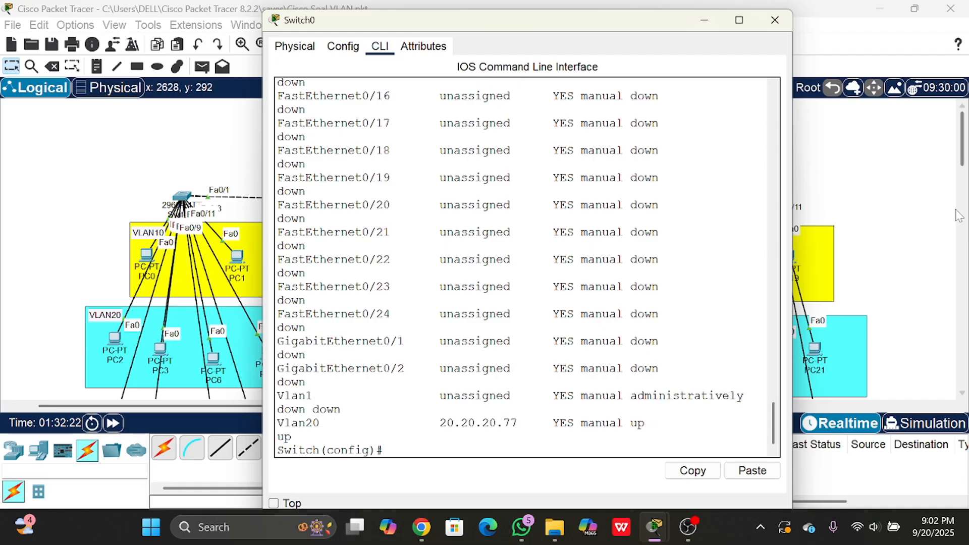
left_click_drag(796, 256, 896, 257)
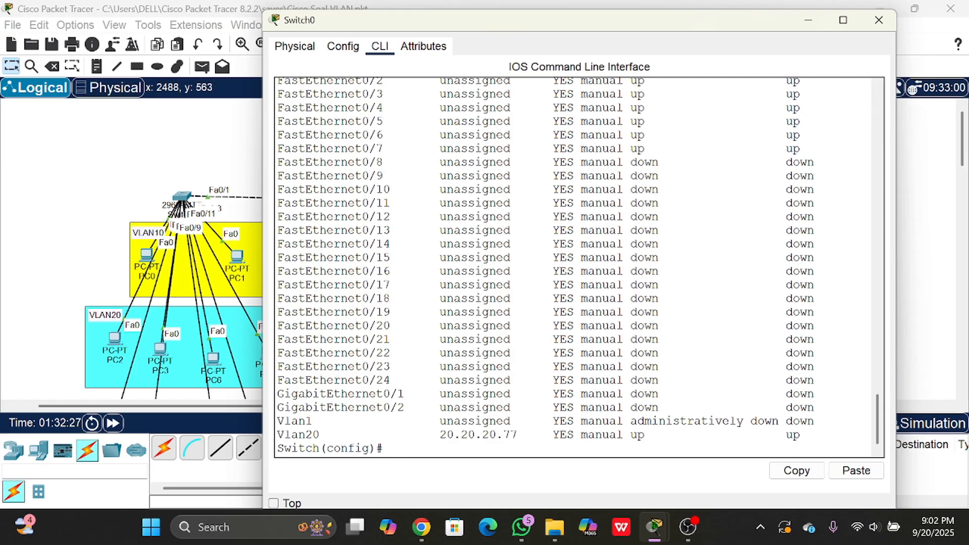
left_click_drag(277, 435, 320, 435)
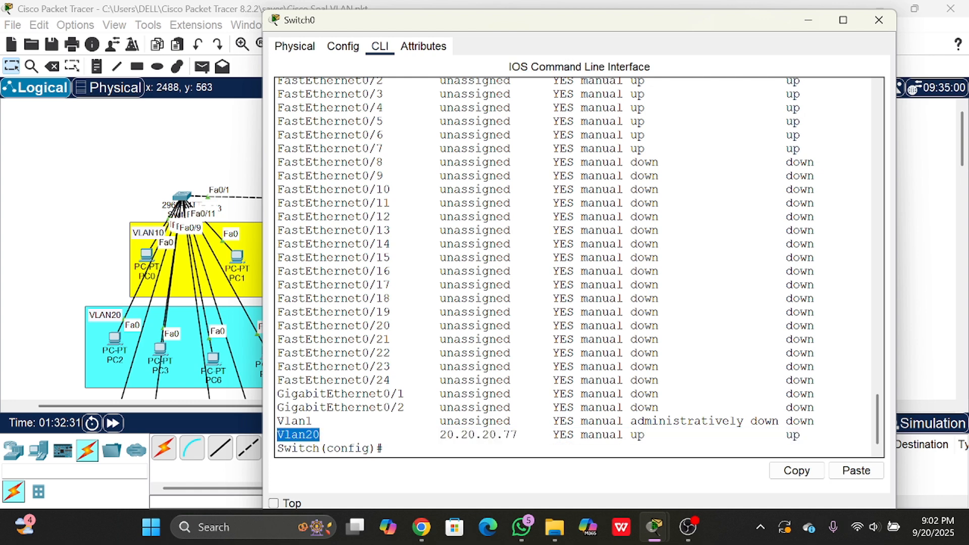
left_click(666, 435)
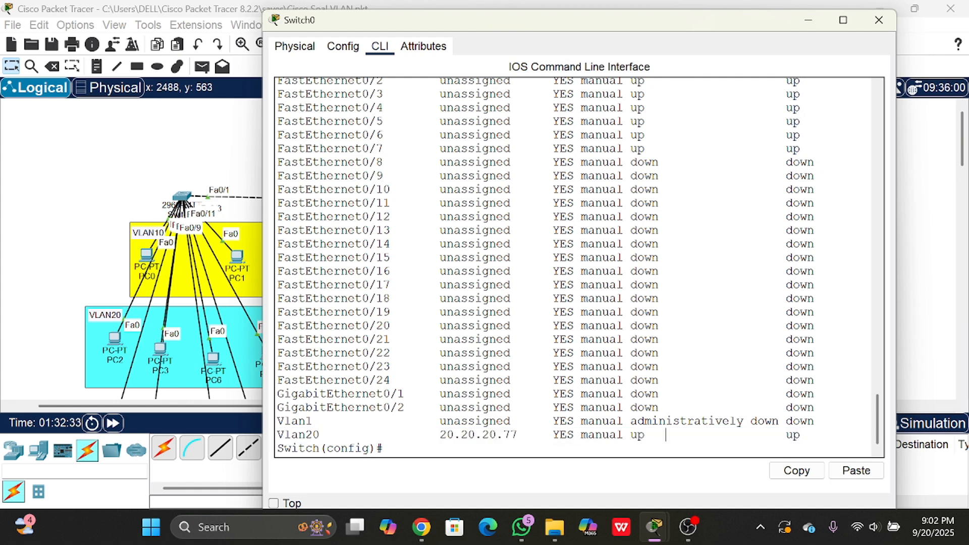
left_click_drag(806, 435, 823, 421)
left_click(823, 422)
left_click_drag(439, 435, 524, 435)
left_click(525, 435)
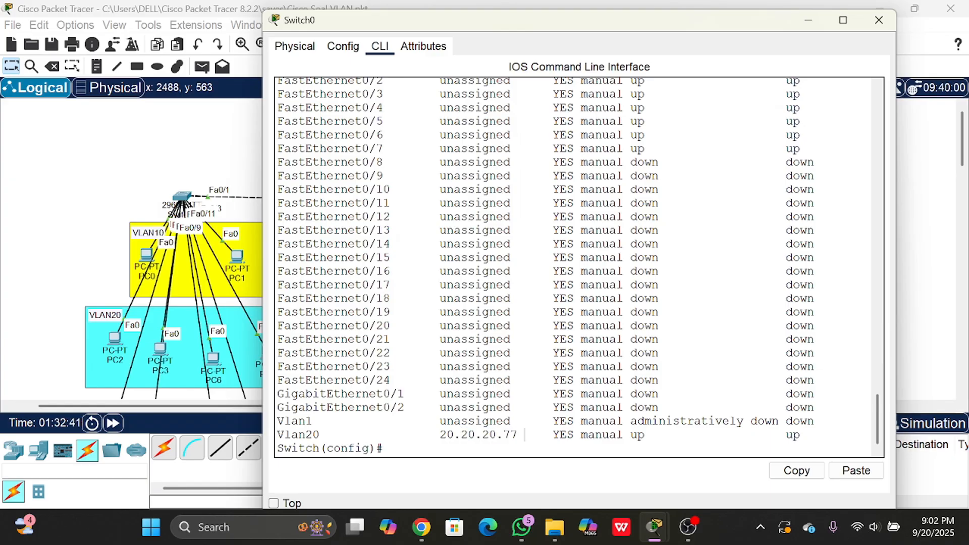
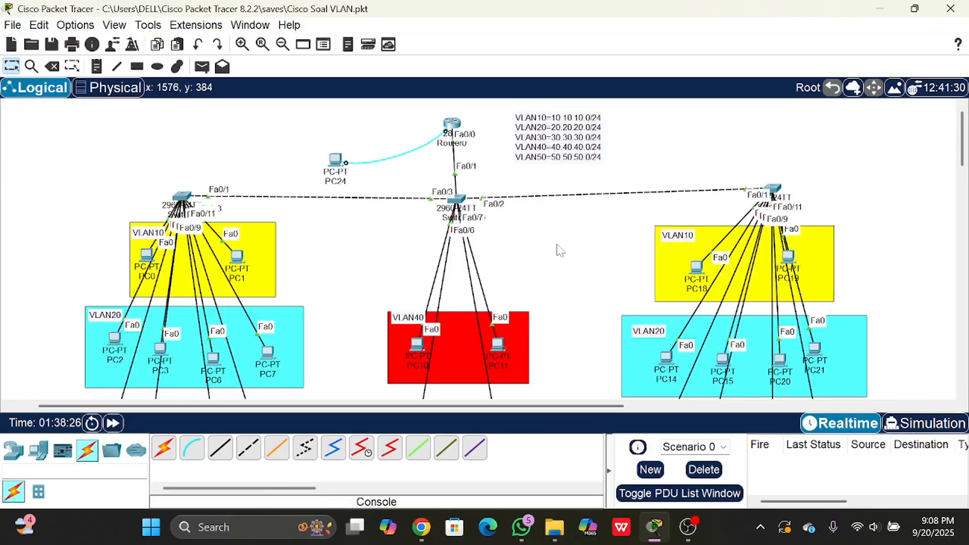
- Open Switch0's command line and enter global configuration mode with en and conf t
left_click_drag(352, 253, 564, 261)
left_click(461, 202)
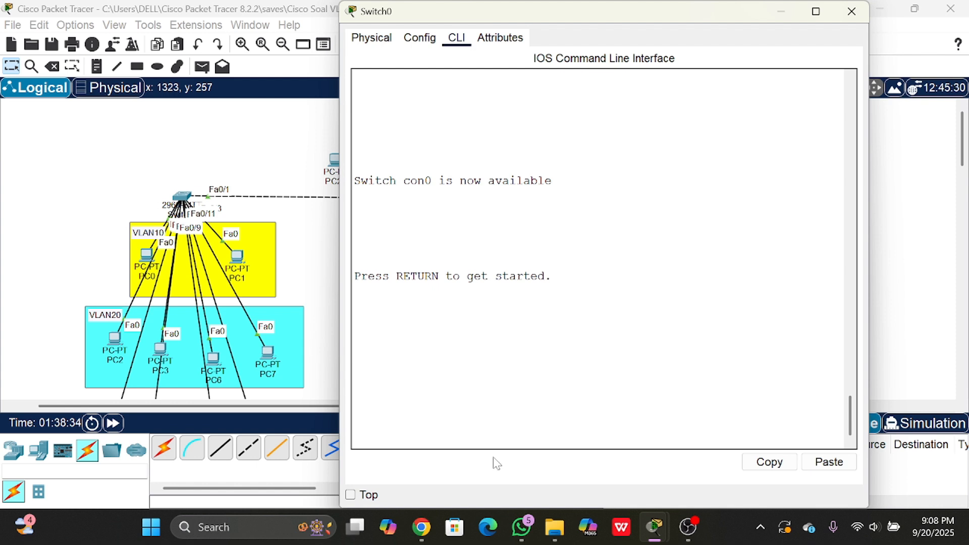
key("Return")
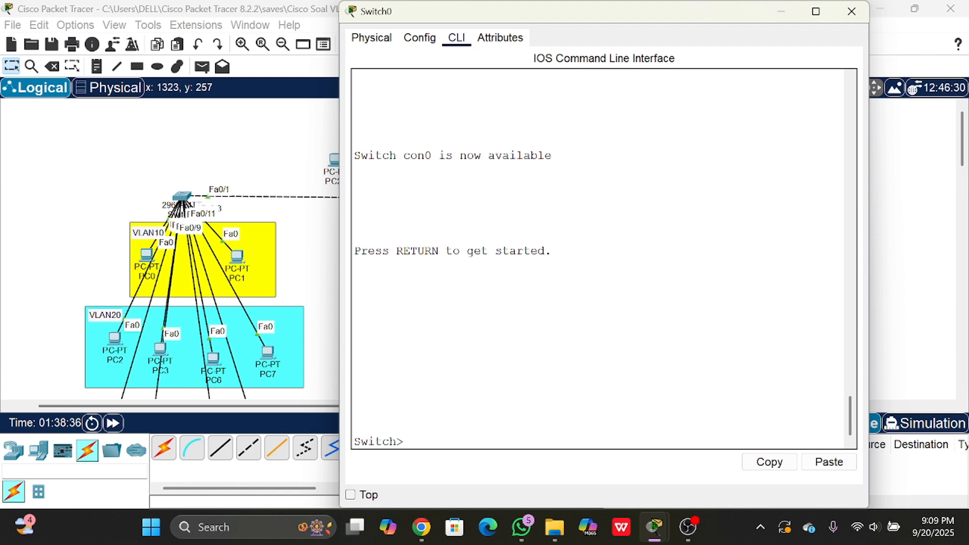
type("en")
key("Return")
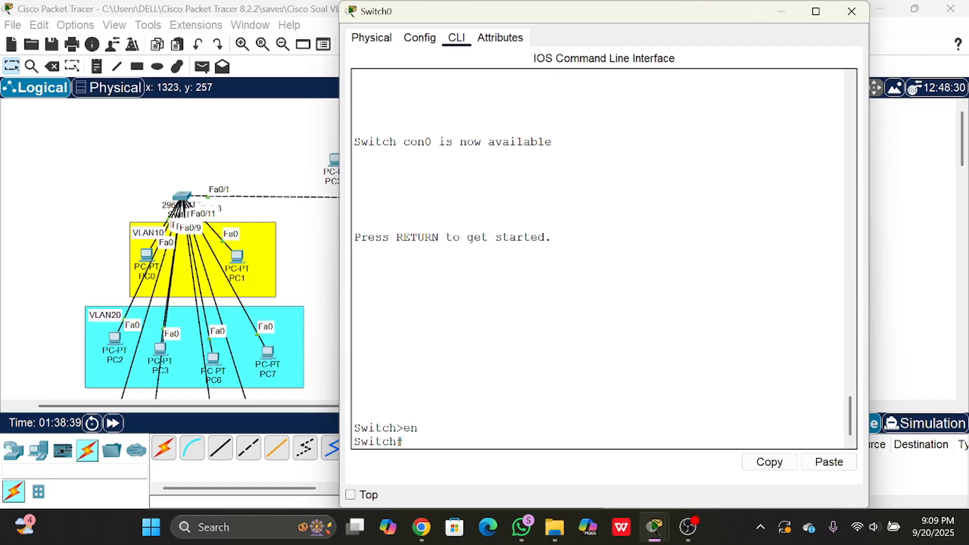
type("conf t")
key("Return")
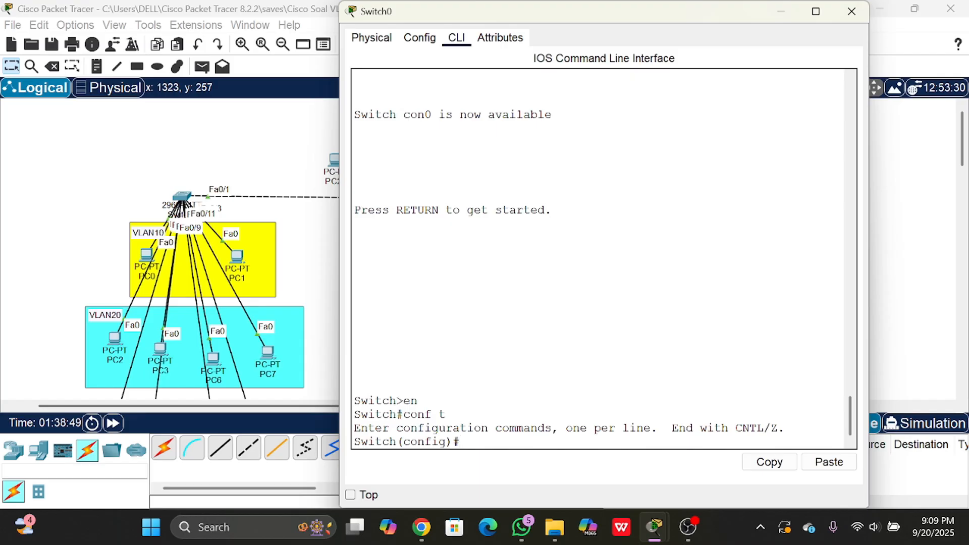
- Set Switch0's hostname to sw-baleendah2
type("hostname")
type("sw-bal")
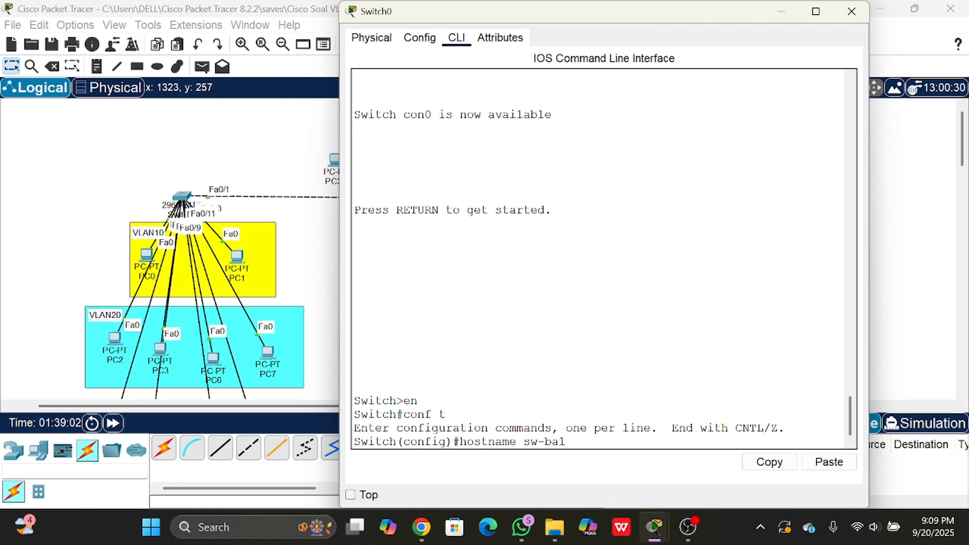
type("eendah2")
key("Return")
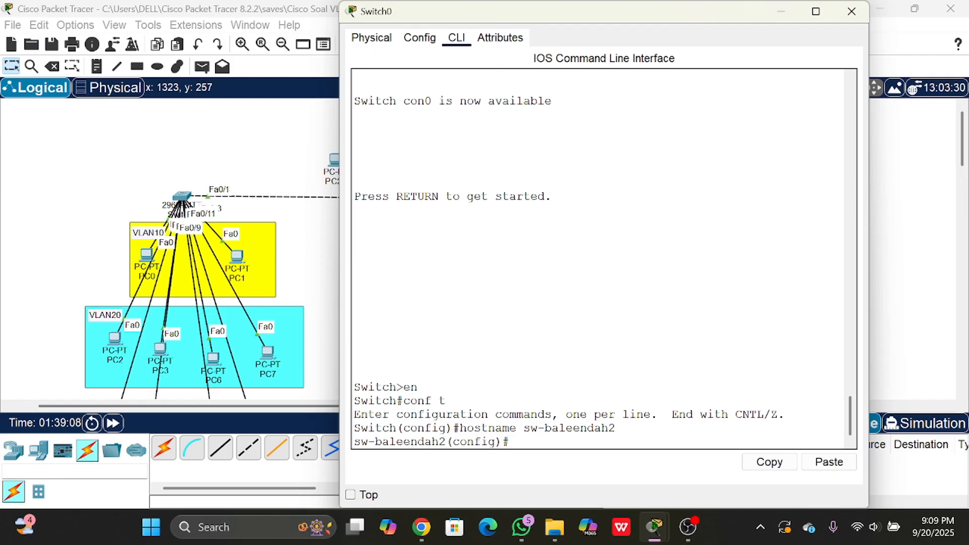
- Set the switch's domain name to sw-baleendah2 with ip domain-name
type("ip domain")
key("Tab")
type("-name")
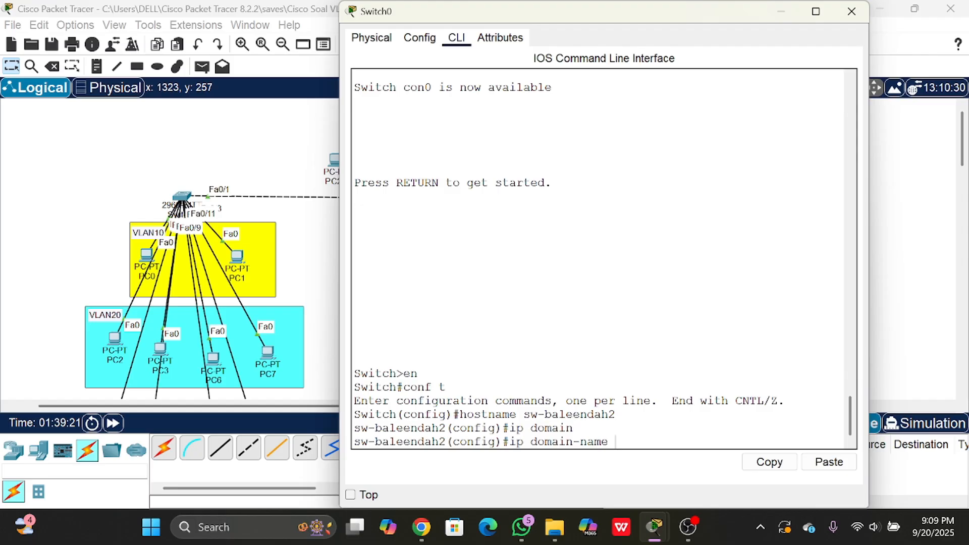
type(" sw-")
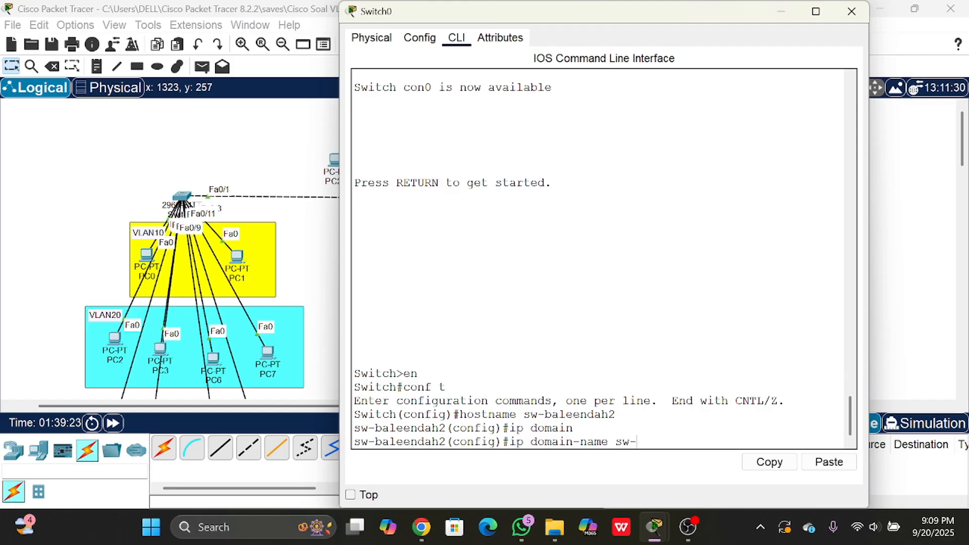
type("baleen")
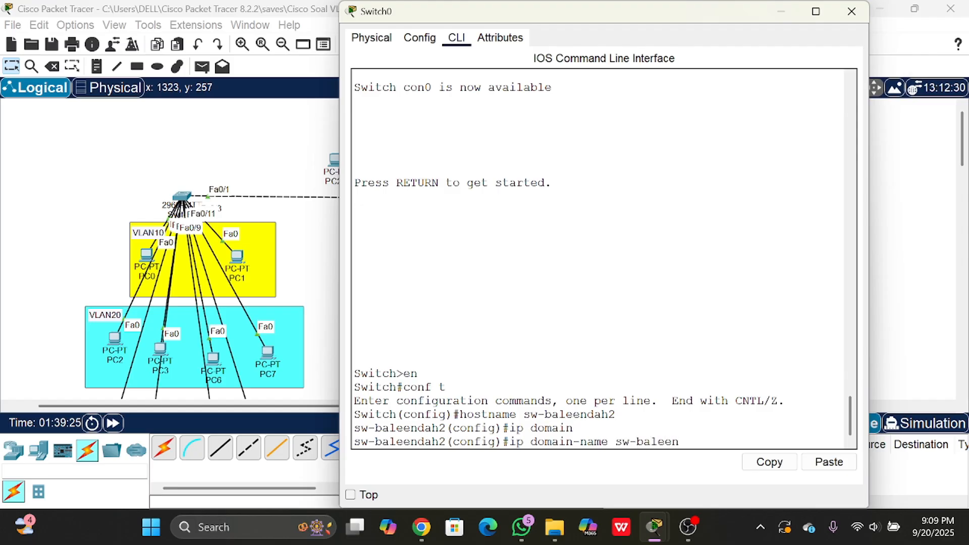
type("dah2")
key("Return")
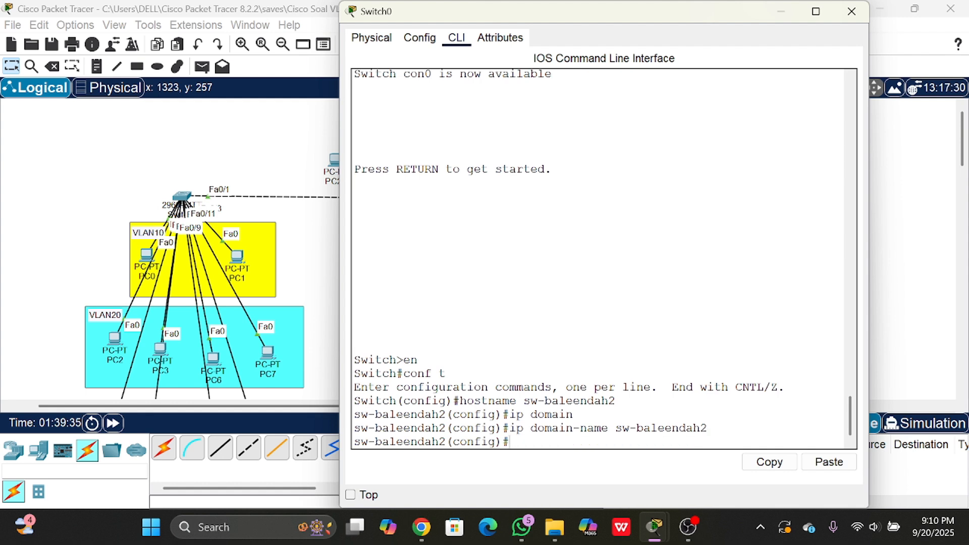
- Generate an RSA key pair with a 1024-bit modulus using crypto key generate rsa
type("crypto key")
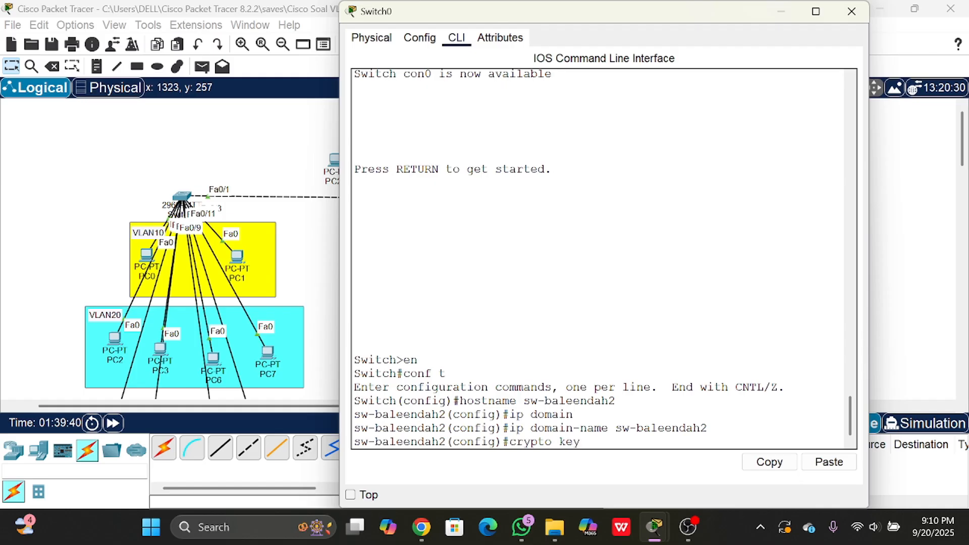
type(" generate rsa")
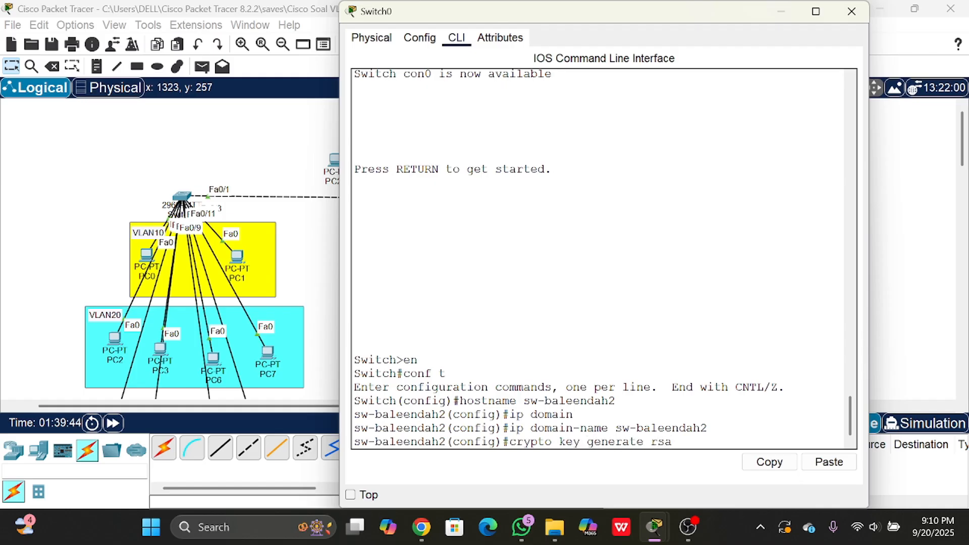
key("Return")
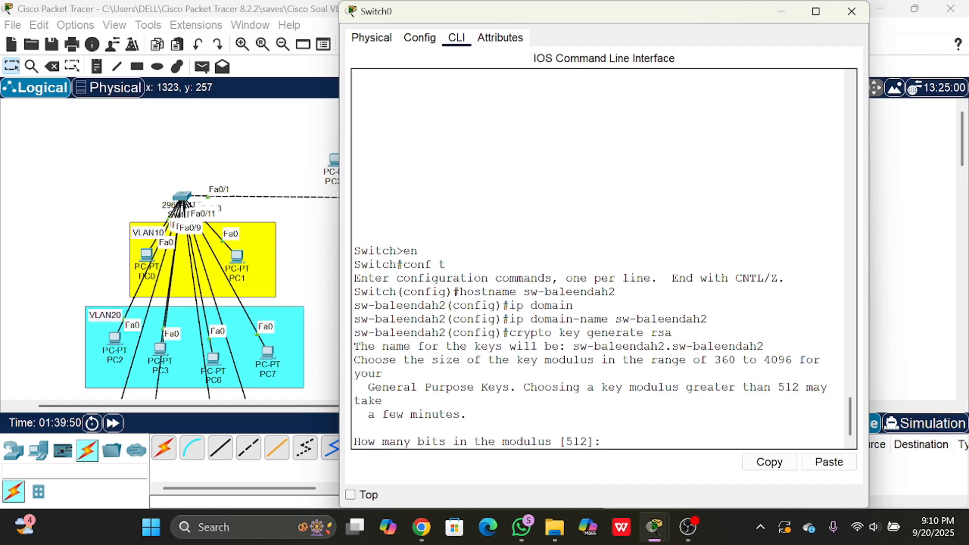
type("1024")
key("Return")
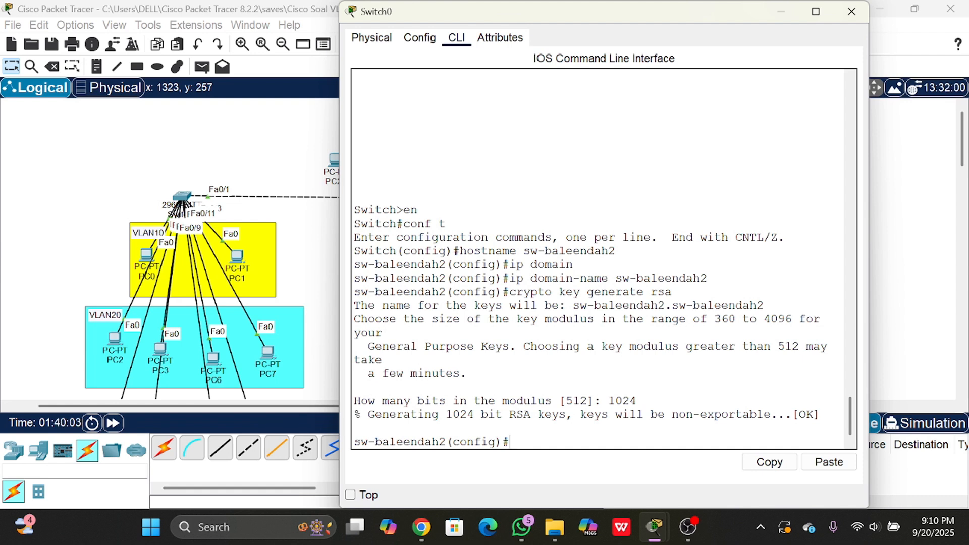
- Enter line vty 0 2 configuration on the switch and allow only SSH with transport input ssh
type("line vty 0 2")
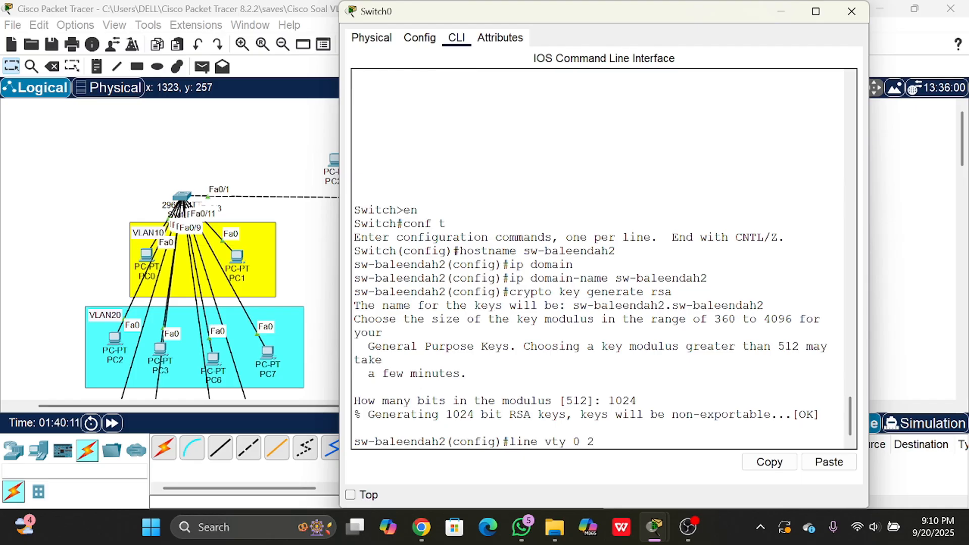
key("Return")
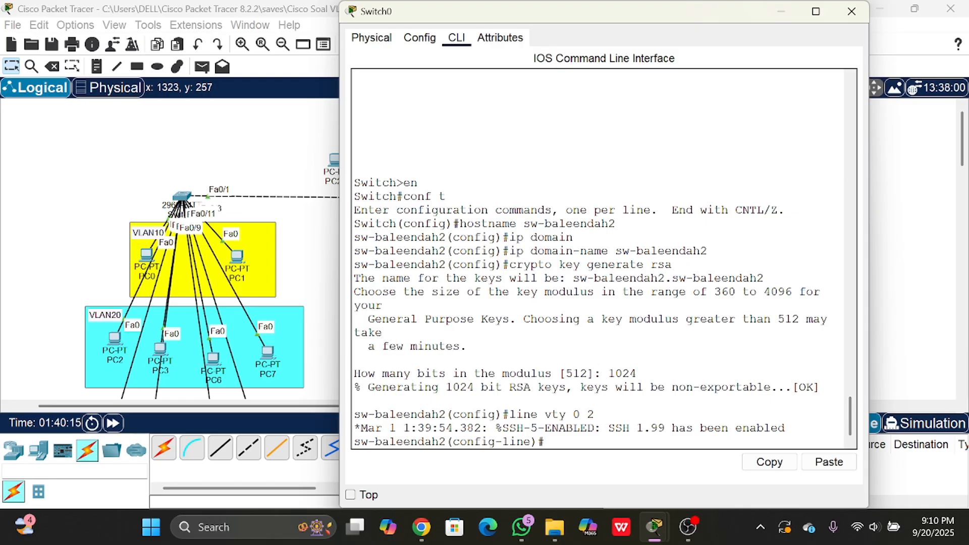
type("transport inp")
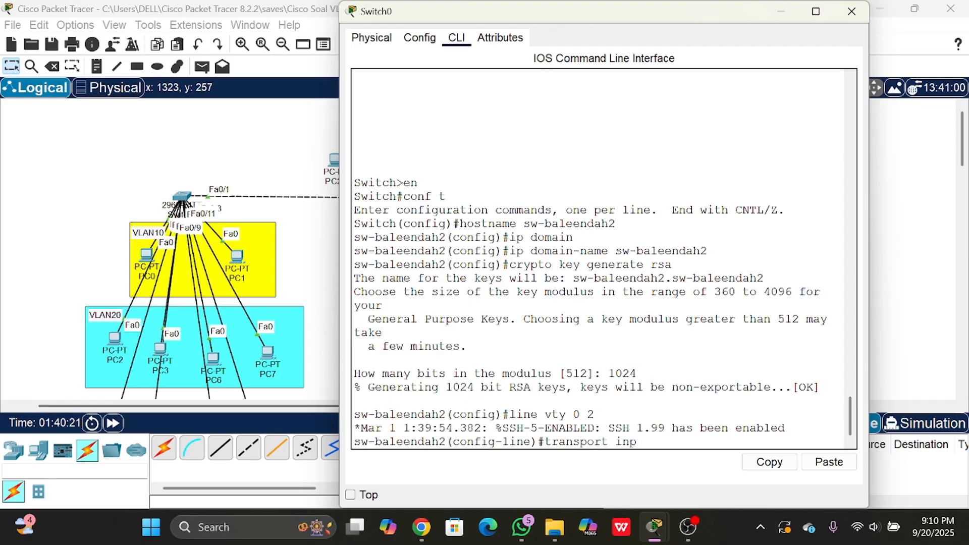
type("ut ssh")
key("Return")
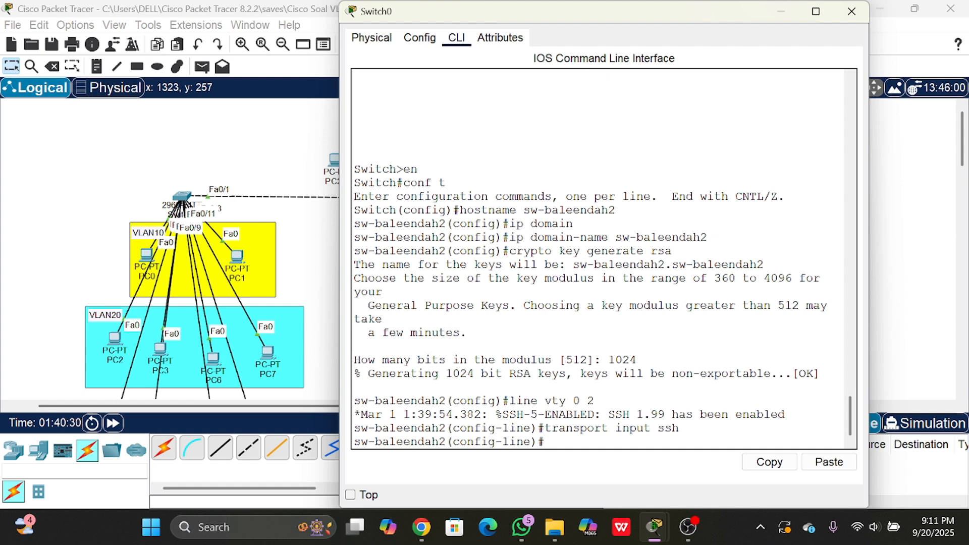
- Enable local user authentication on the vty lines with login local
type("login local")
key("Return")
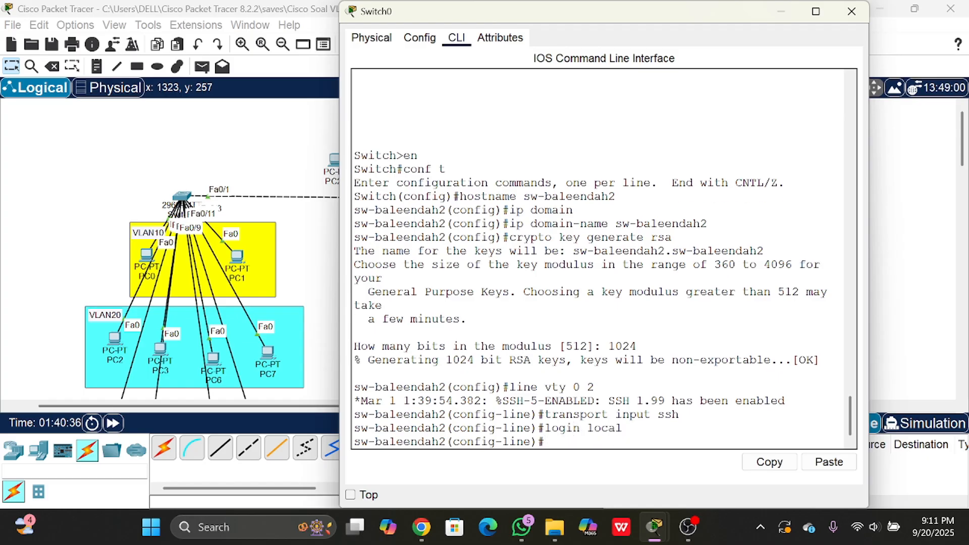
- Set the switch's privileged-mode password with enable secret
type("enable secret")
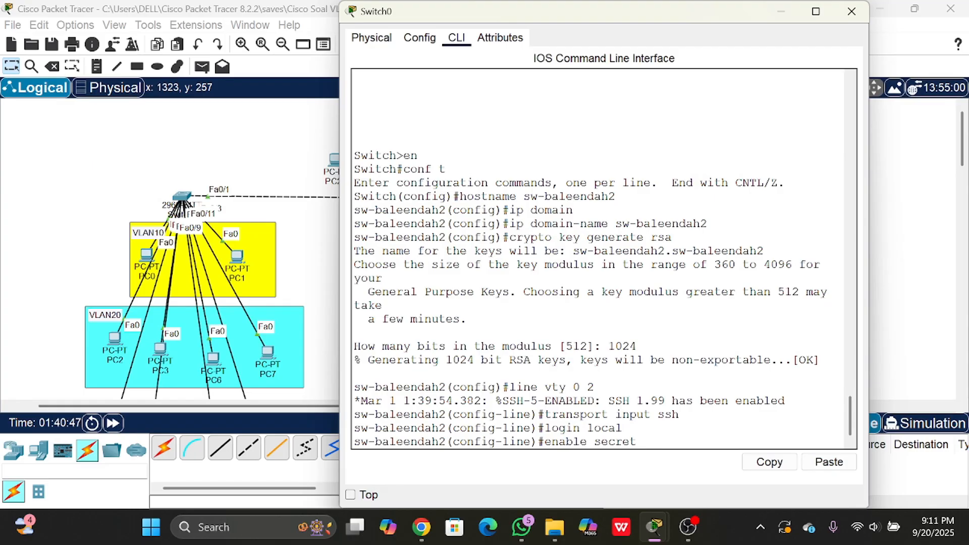
type(" baleendah2")
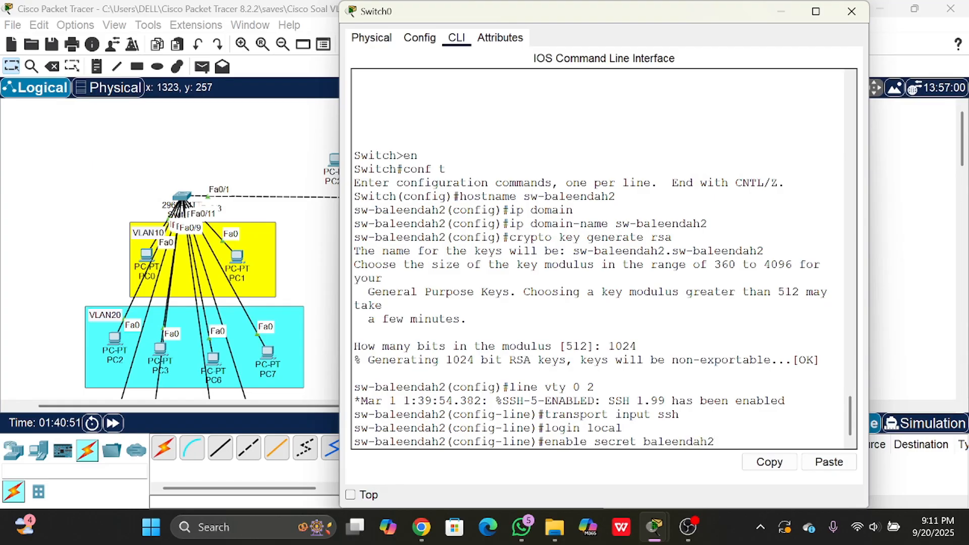
key("Return")
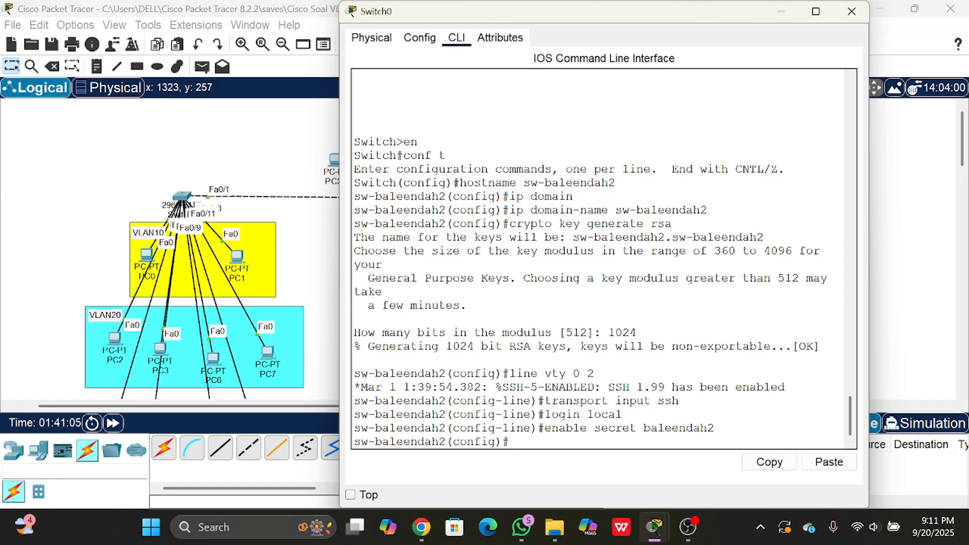
- Create the local user admin2 on the switch and enter the account password
type("l")
key("BackSpace")
type("usern")
key("BackSpace")
type("name")
type("admin")
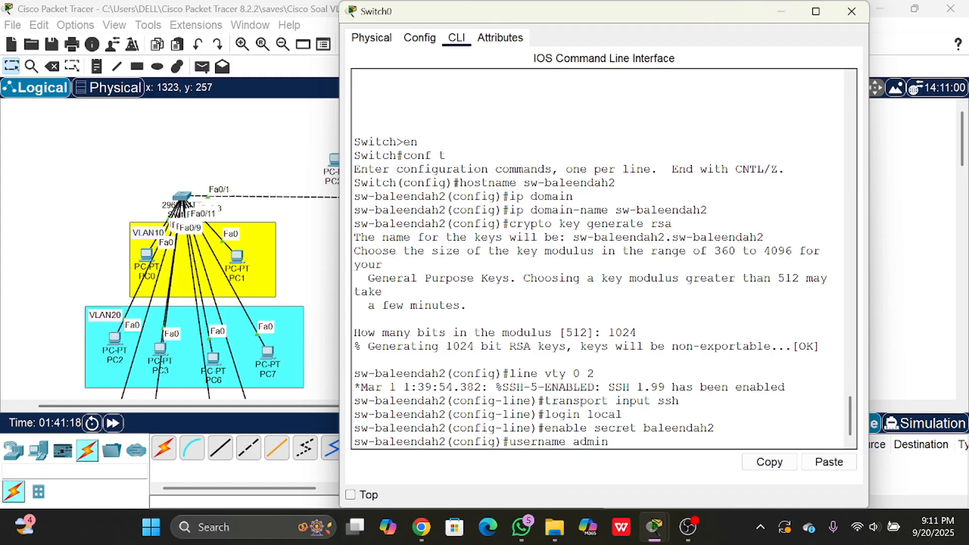
type("2 passwo")
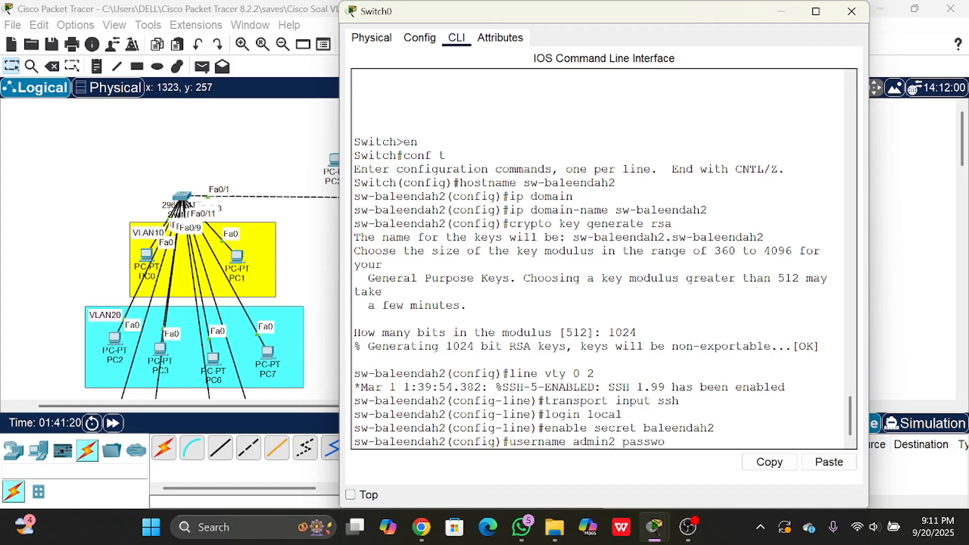
type("rd admin 2")
key("BackSpace")
key("BackSpace")
type("2")
key("Return")
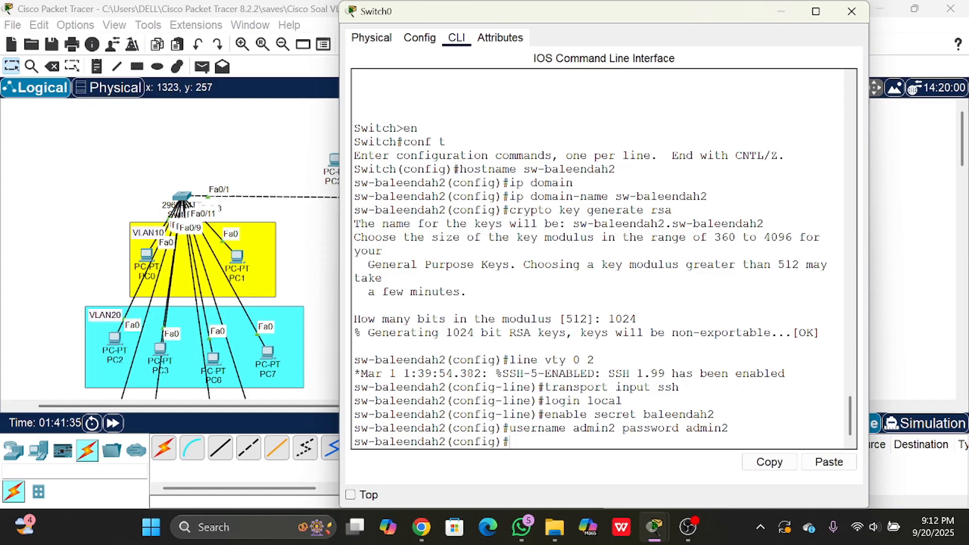
- Reopen line vty 0 2 configuration and reapply transport input ssh
type("line vty 0 2")
key("Return")
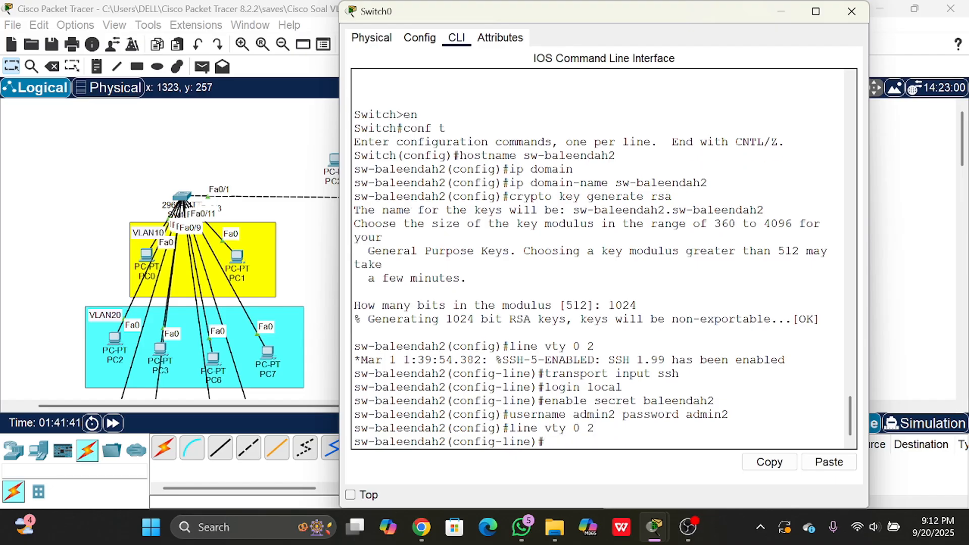
type("transport input ")
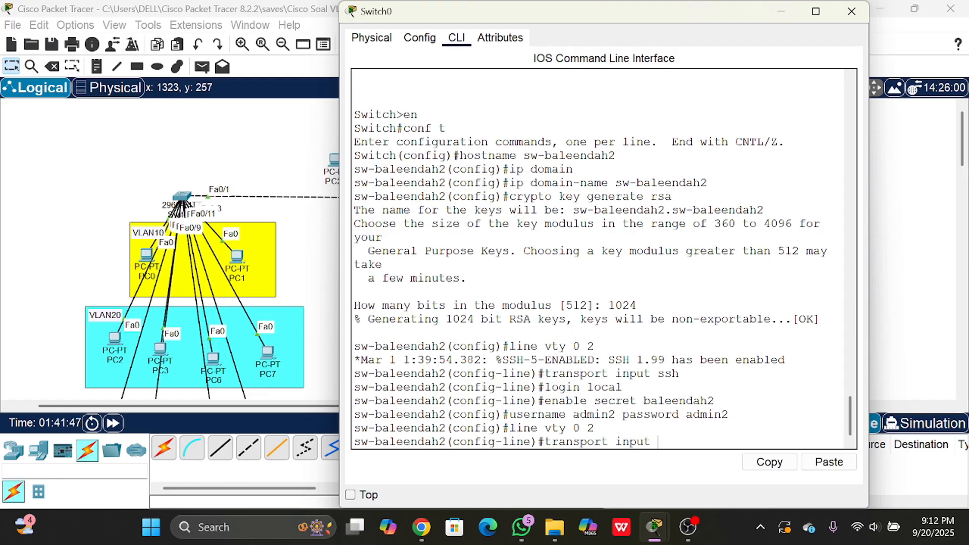
type("ssh")
key("Return")
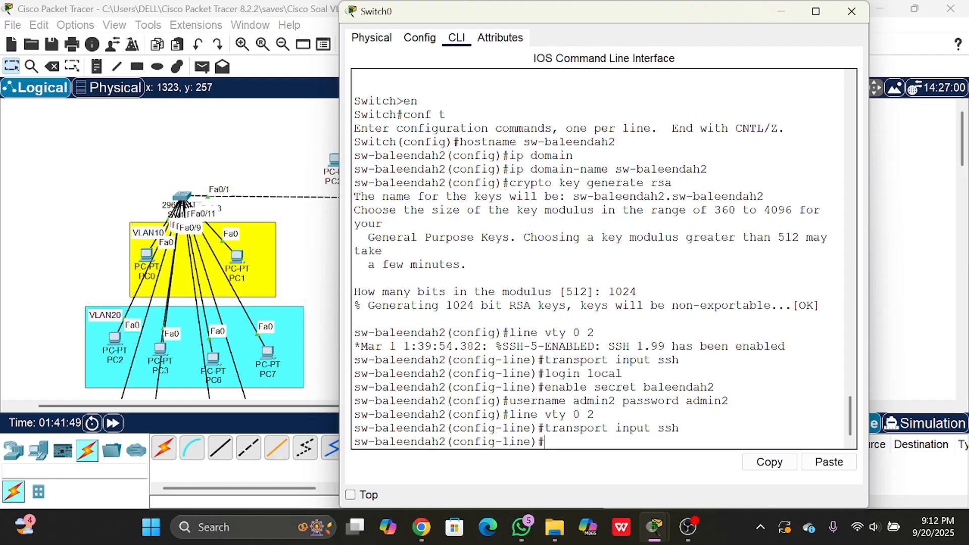
- Reapply login local on the vty lines, exit line configuration and close Switch0's window
type("login local")
key("Return")
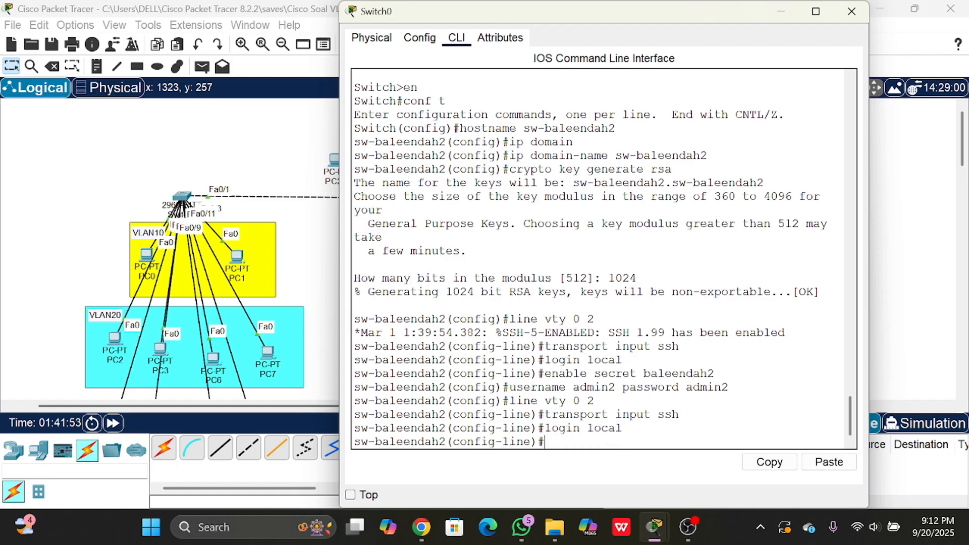
type("exit")
key("Return")
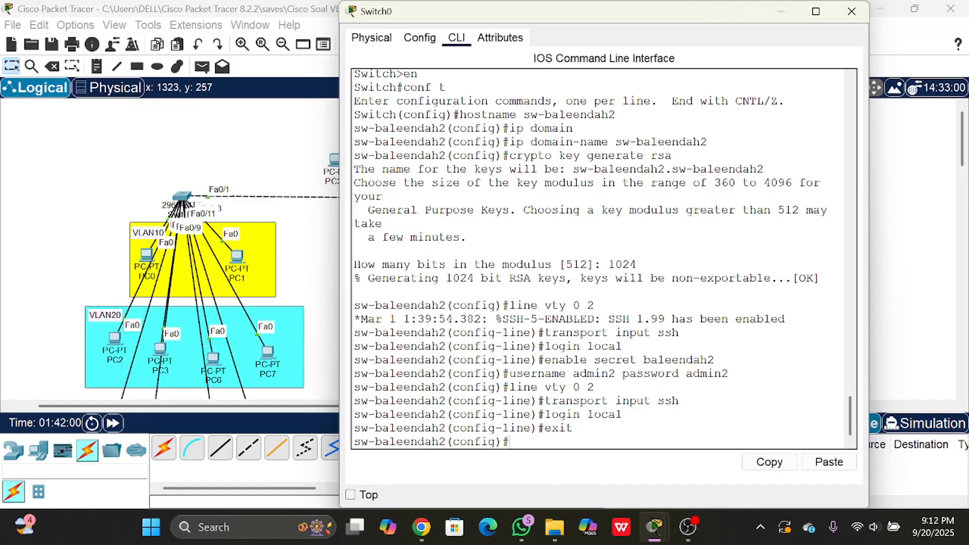
left_click(851, 12)
- Open the Telnet / SSH client on PC10 in VLAN40
scroll(442, 330, "down", 2)
scroll(442, 330, "up", 2)
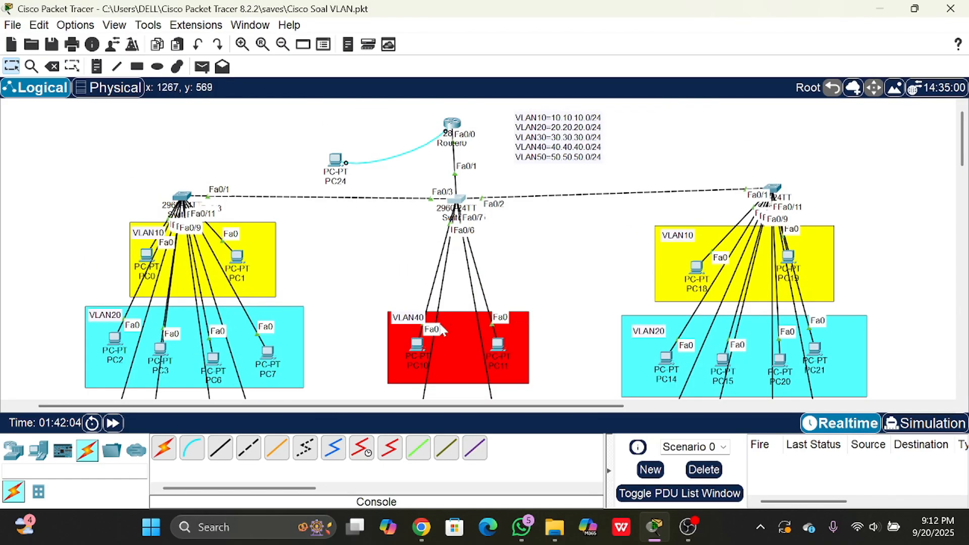
left_click(416, 344)
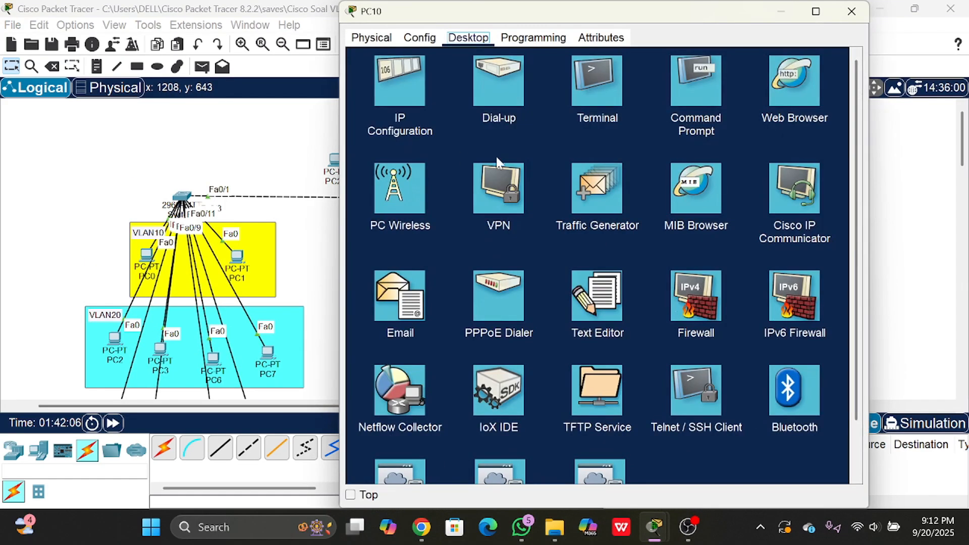
left_click(677, 389)
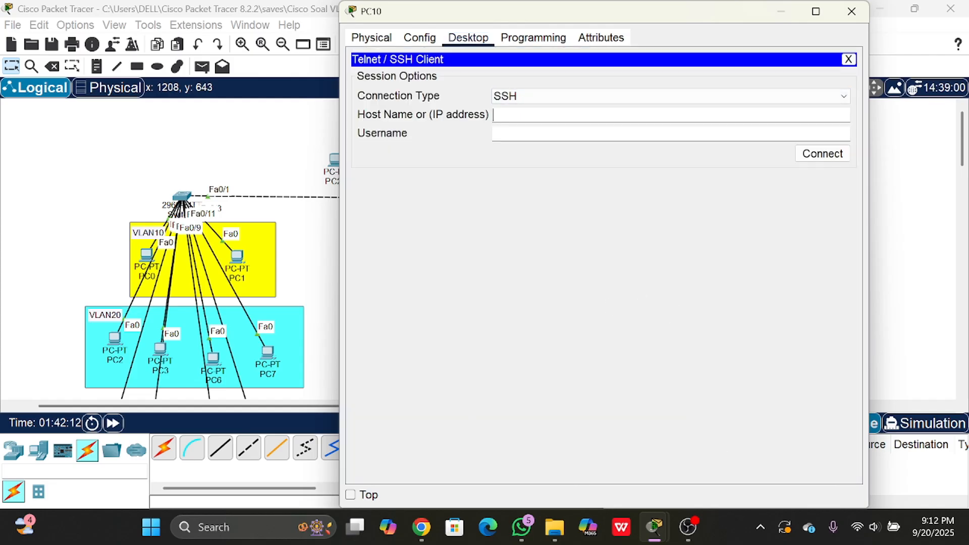
- Connect over SSH to the switch at 20.20.20.77 as admin2 and log in with the account password
left_click(548, 116)
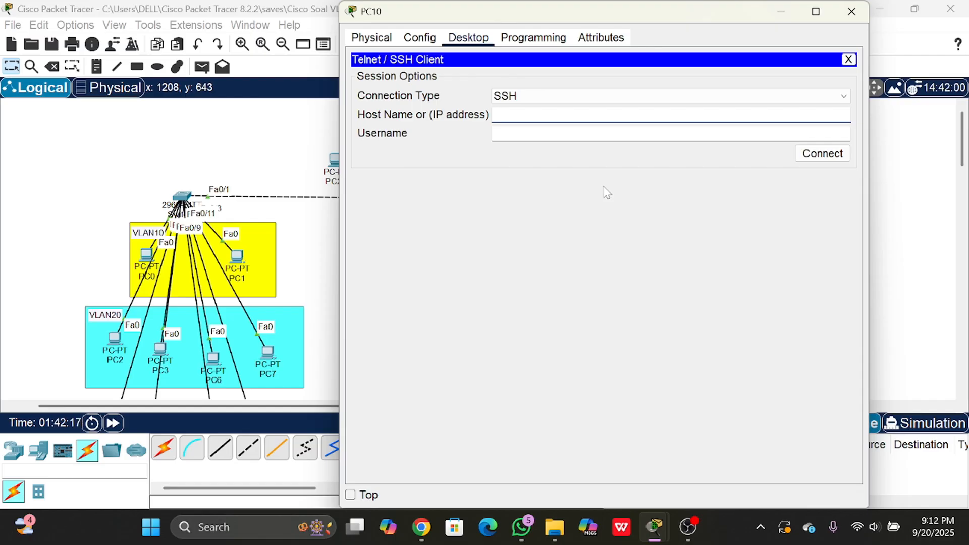
type("20.20.20.77")
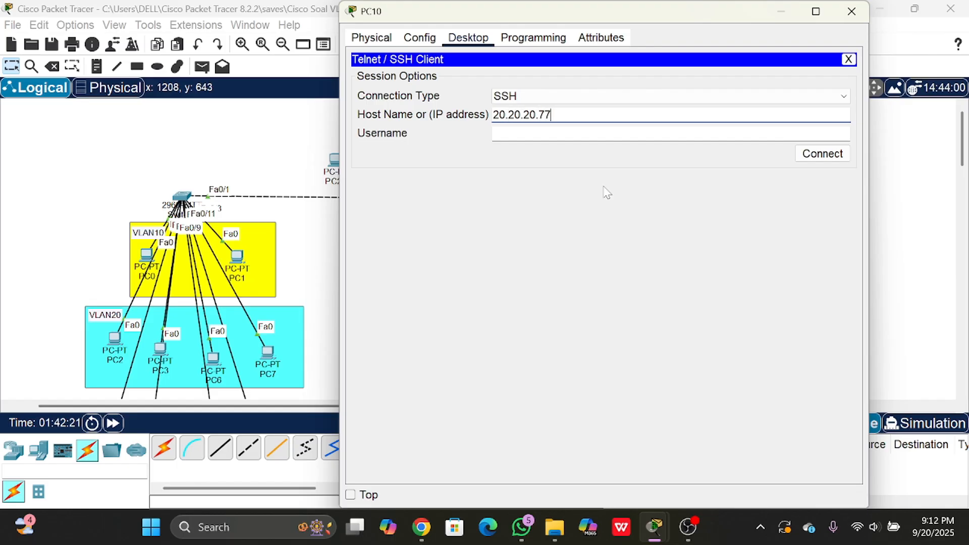
key("Tab")
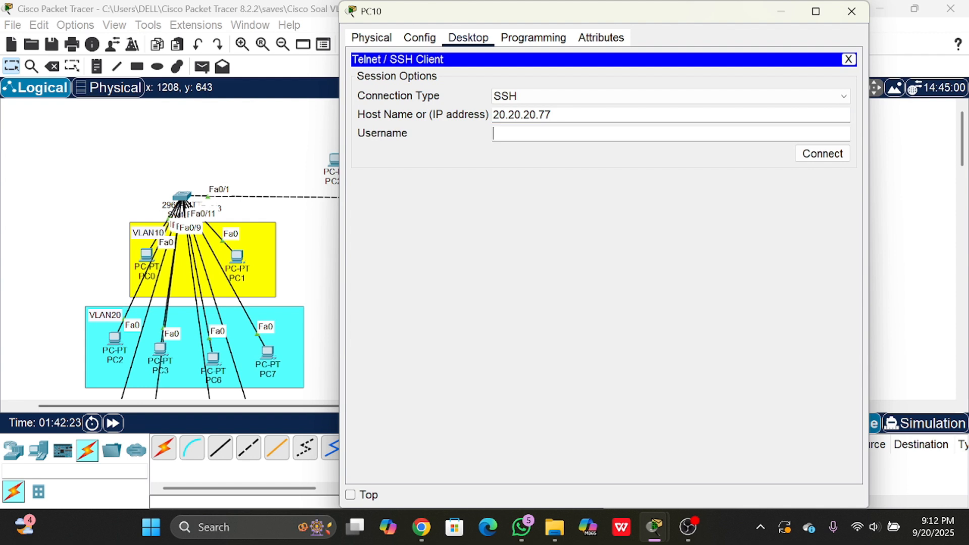
type("admin2")
left_click(822, 154)
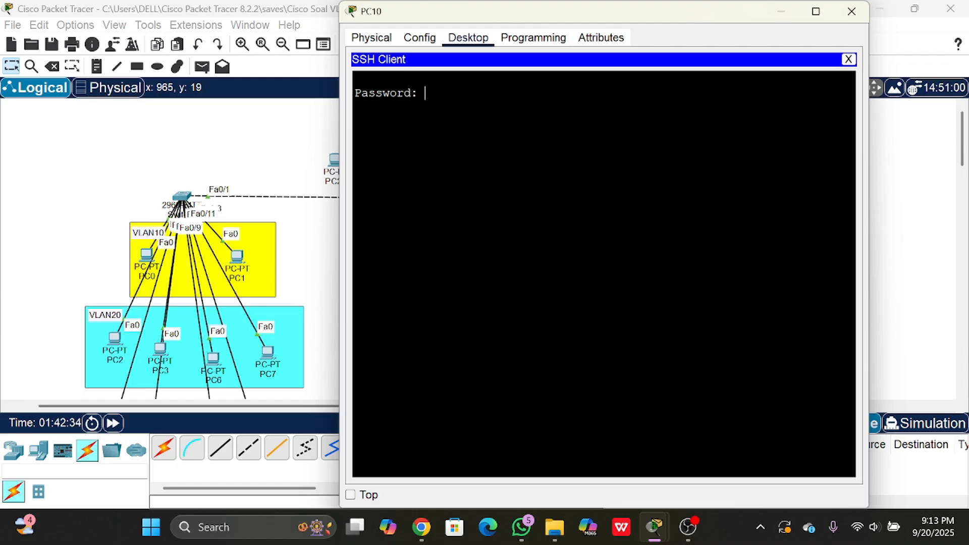
key("Return")
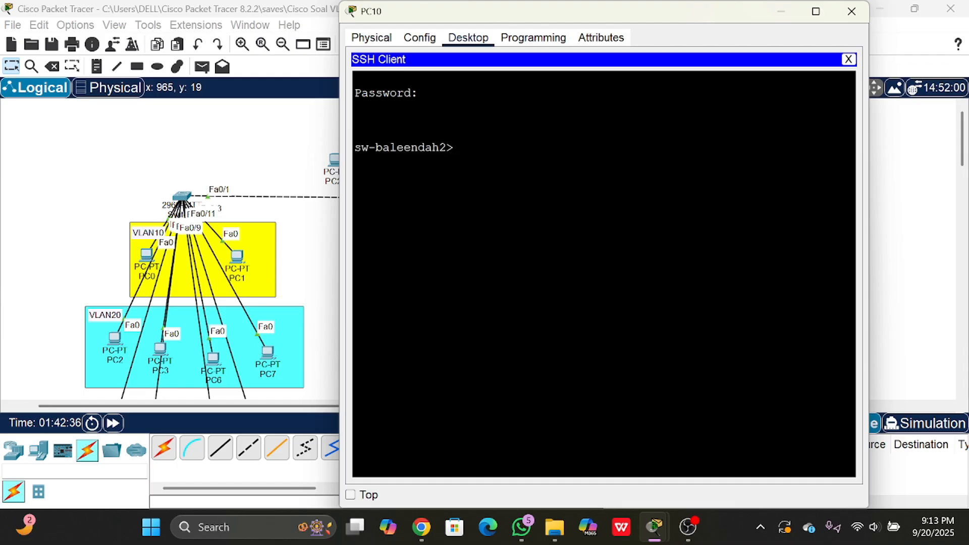
key("Return")
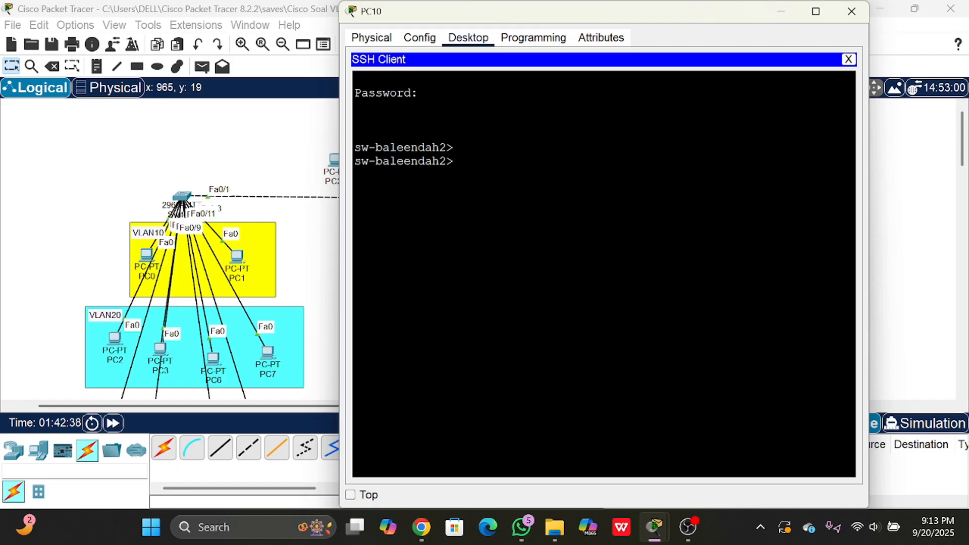
- Enter privileged mode with the enable password, then open global configuration with conf t in the SSH session
type("en")
key("Return")
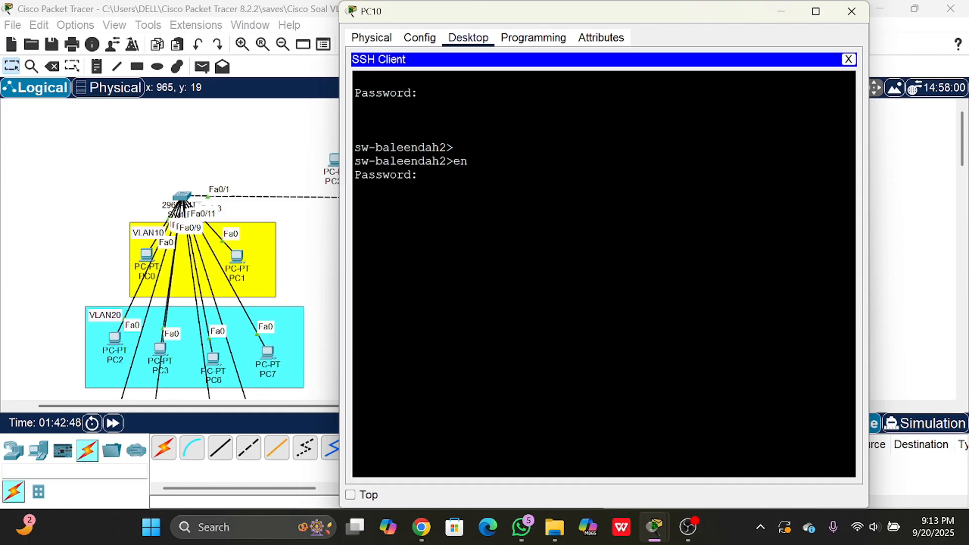
key("Return")
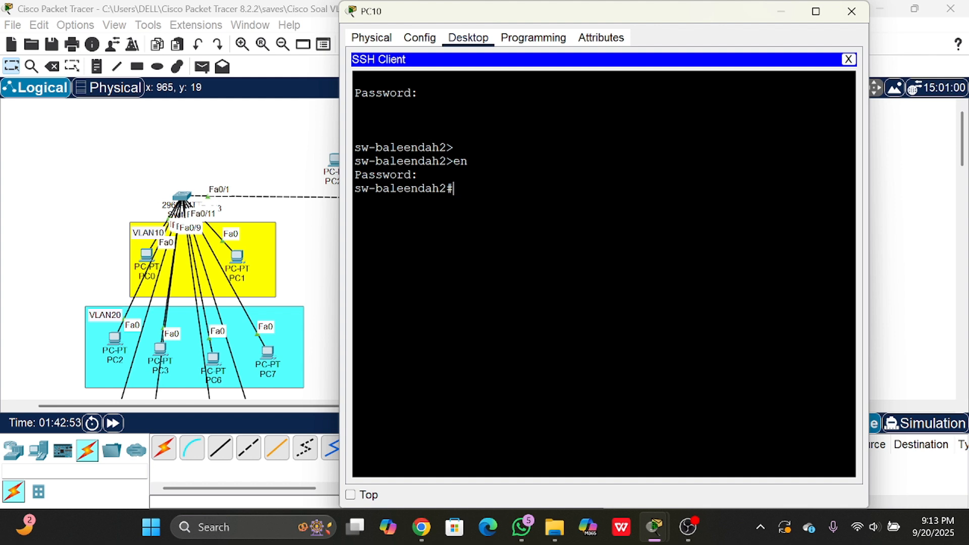
type("conf t")
key("Return")
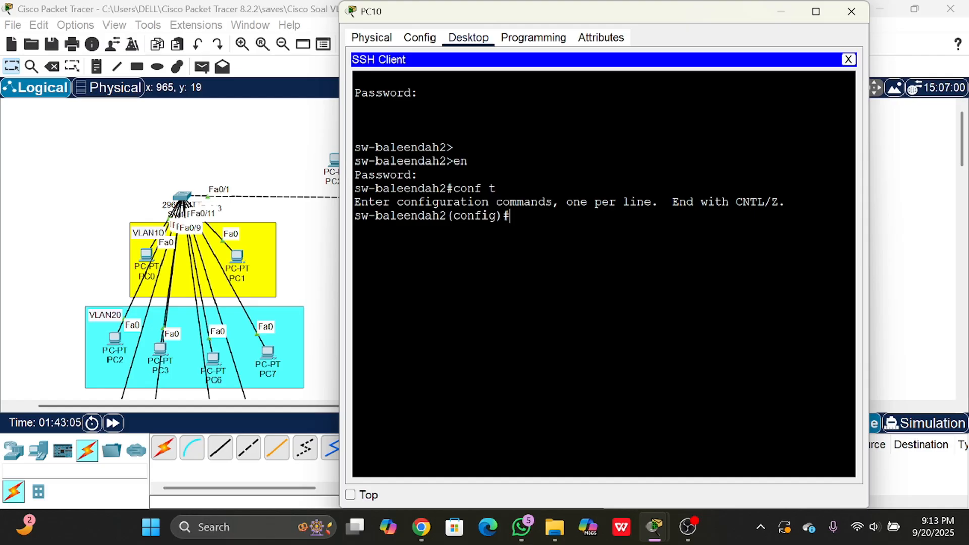
left_click_drag(426, 12, 586, 28)
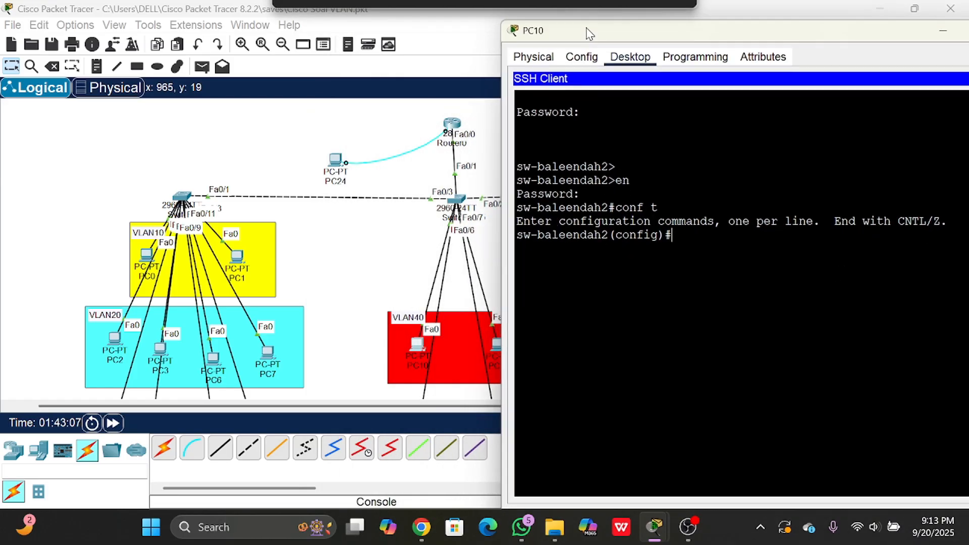
left_click(444, 227)
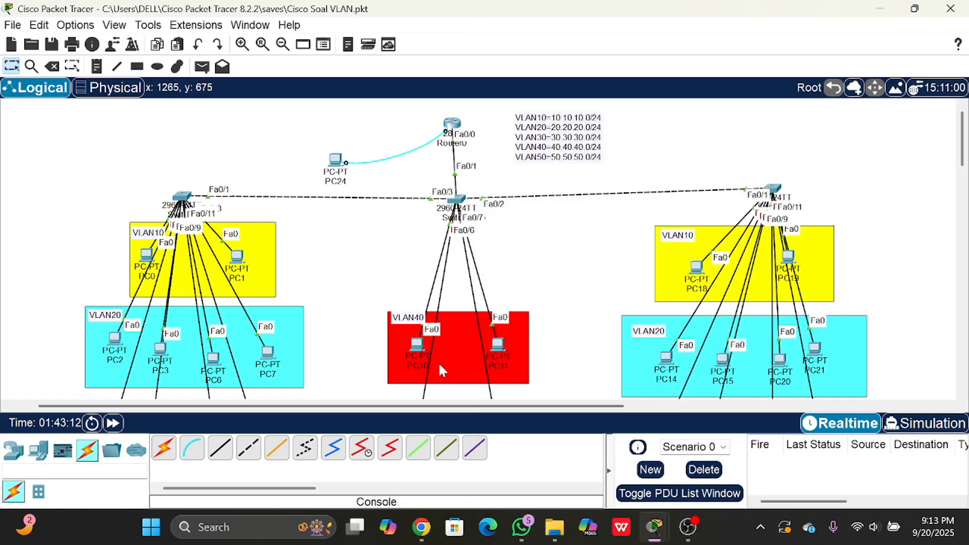
mouse_move(418, 344)
left_mouse_down()
mouse_move(403, 353)
mouse_move(409, 345)
left_mouse_up()
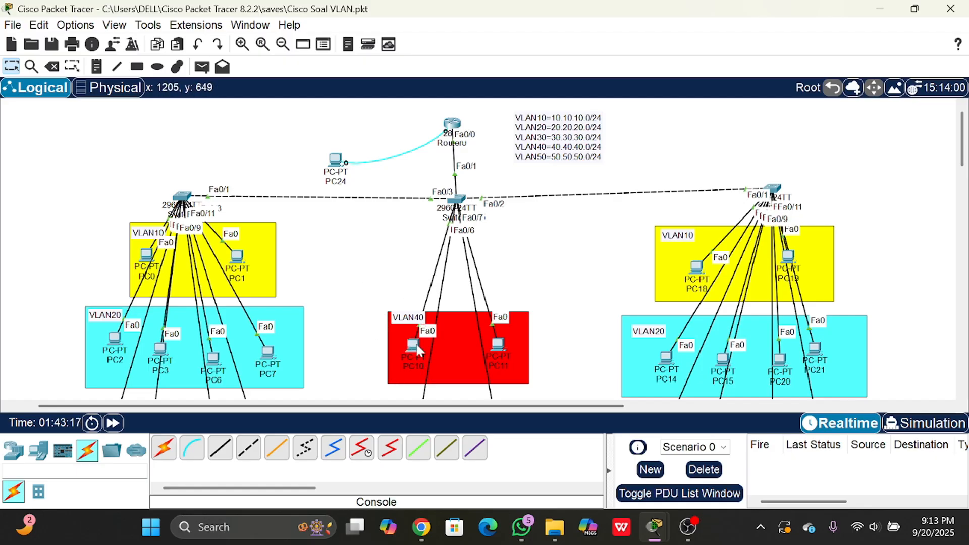
left_click(415, 345)
left_click_drag(626, 34, 607, 20)
type("``")
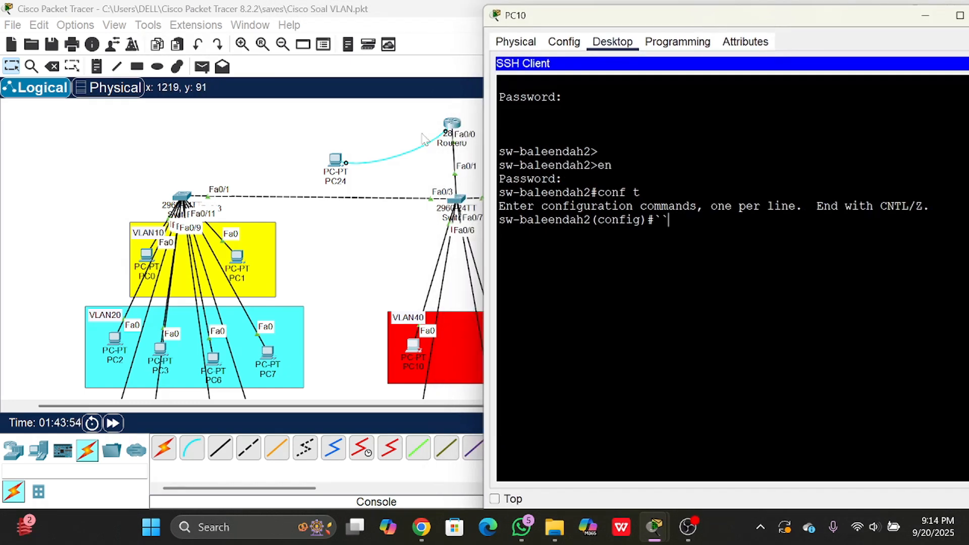
left_click(334, 165)
left_click_drag(334, 165, 342, 168)
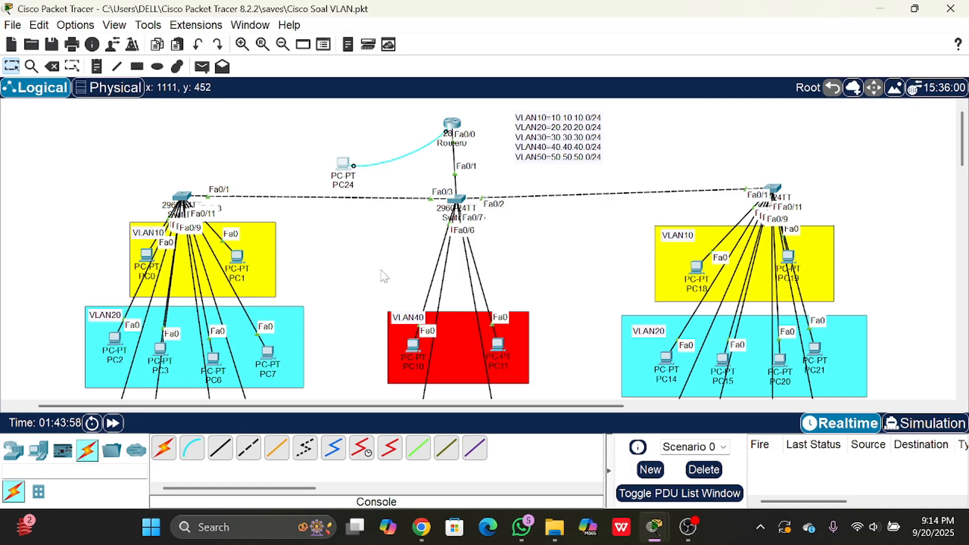
left_click(405, 351)
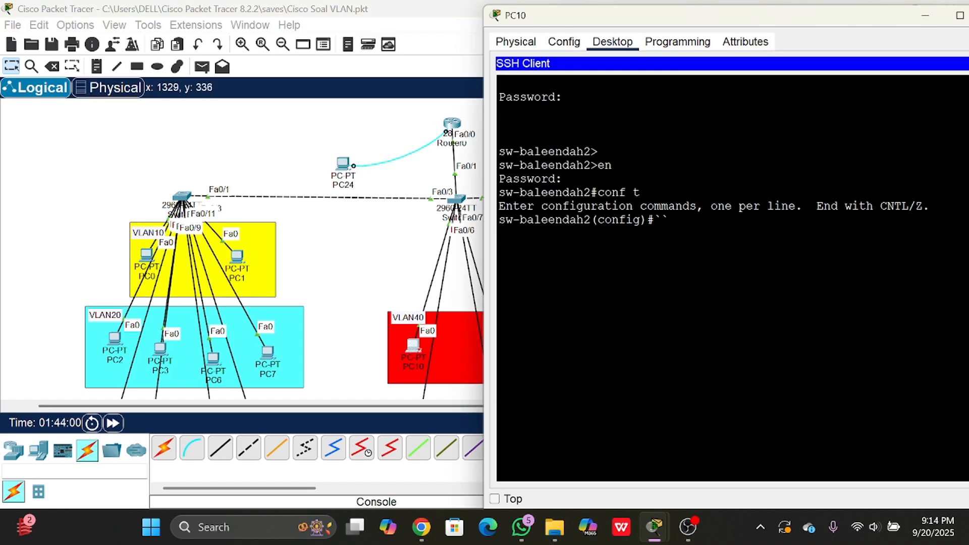